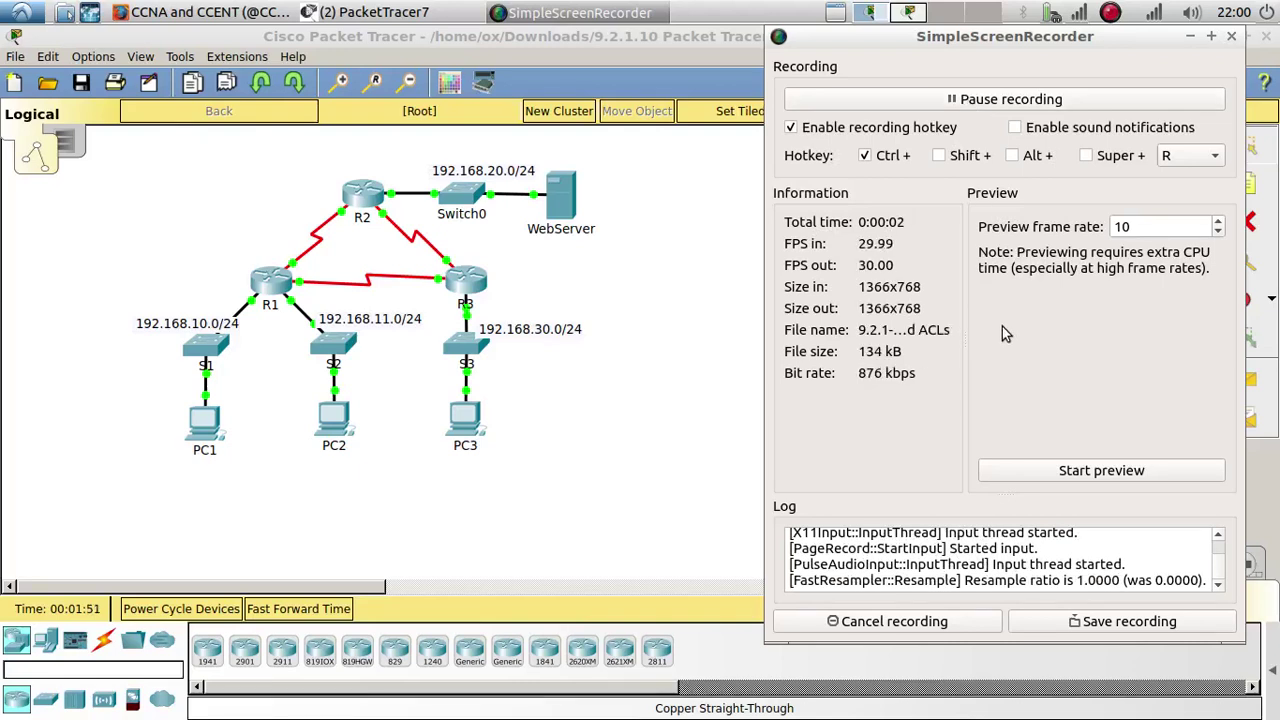
Switch to Firefox and look through the tweets on the CCNADailyTIPS Twitter profile.
left_click(1190, 36)
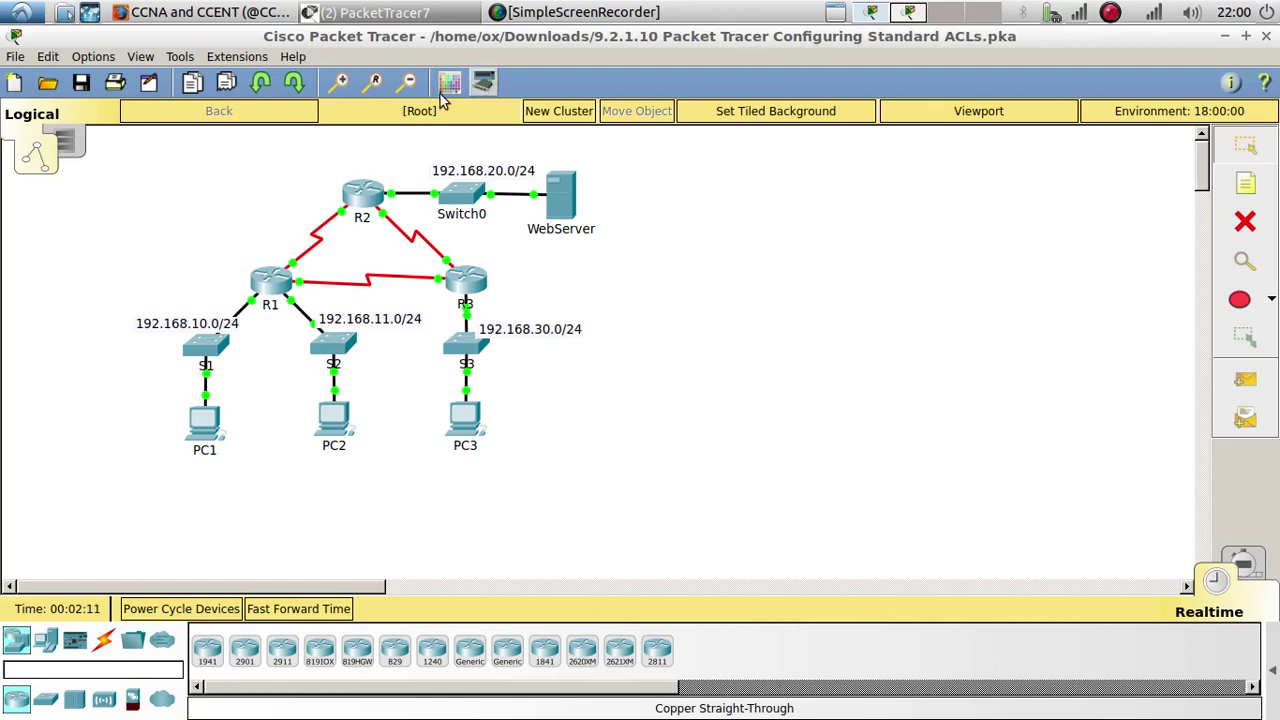
left_click(240, 14)
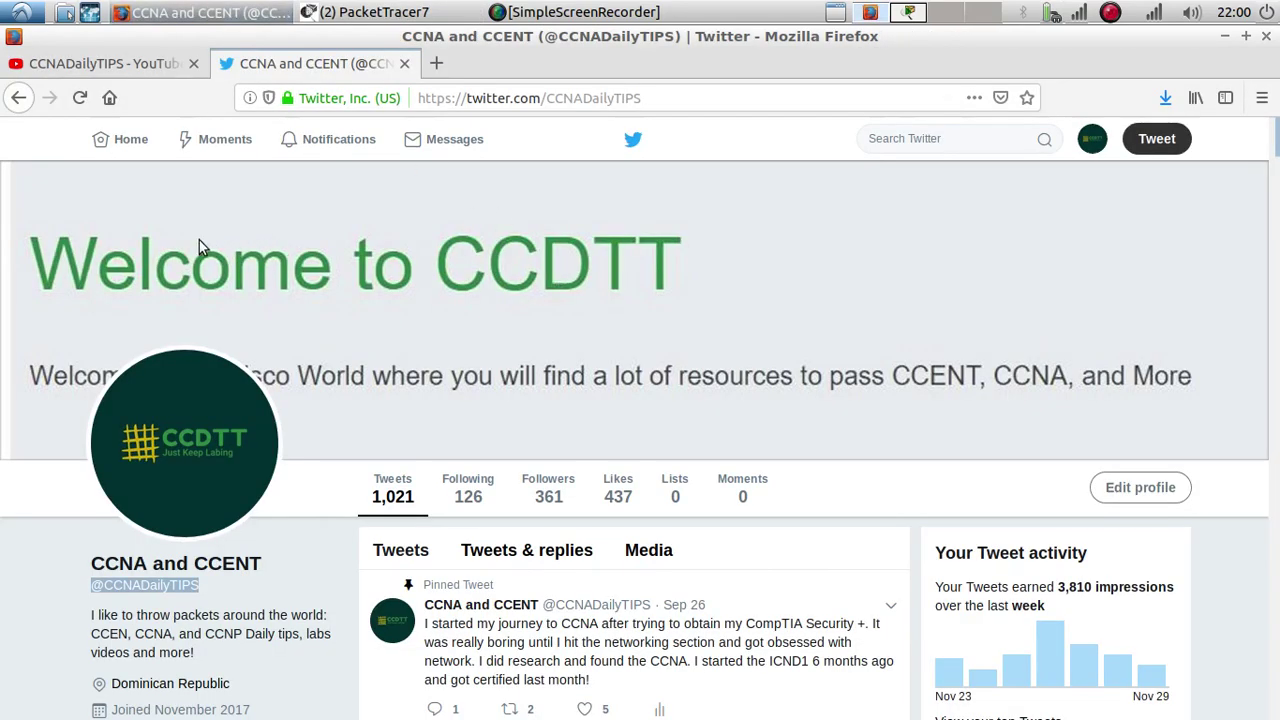
scroll(194, 400, "down", 3)
left_click(316, 430)
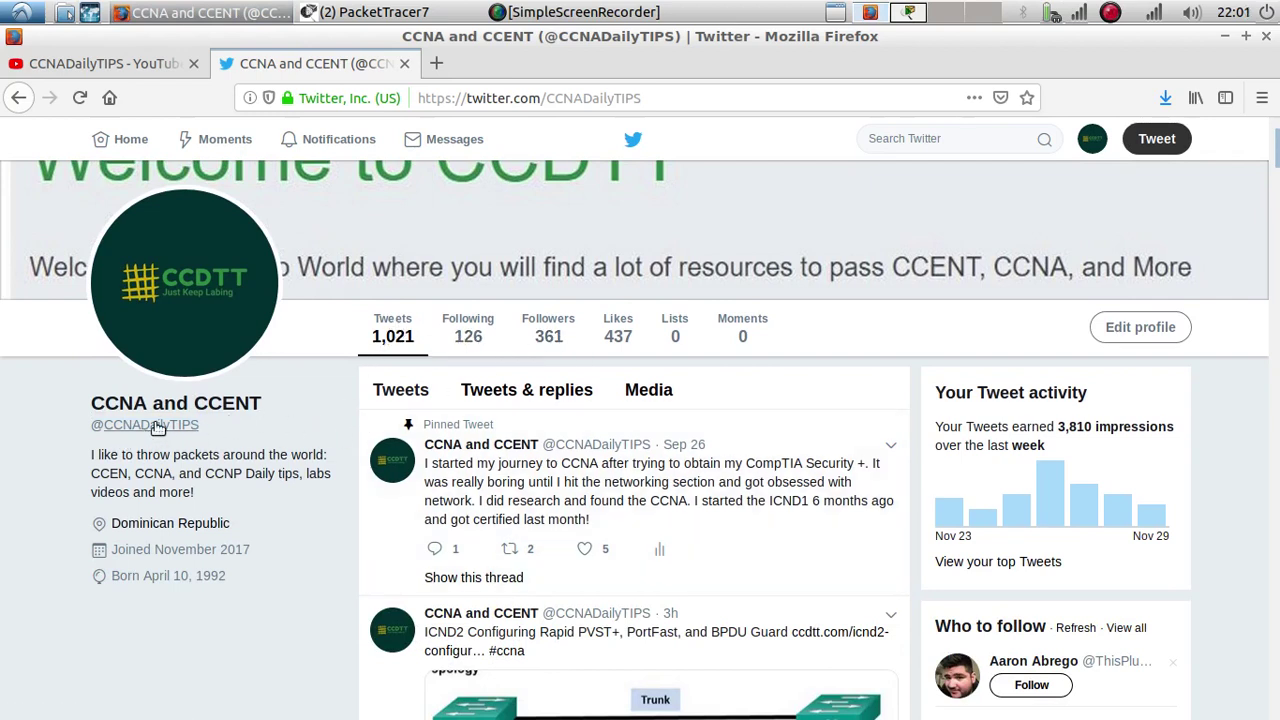
scroll(550, 514, "down", 4)
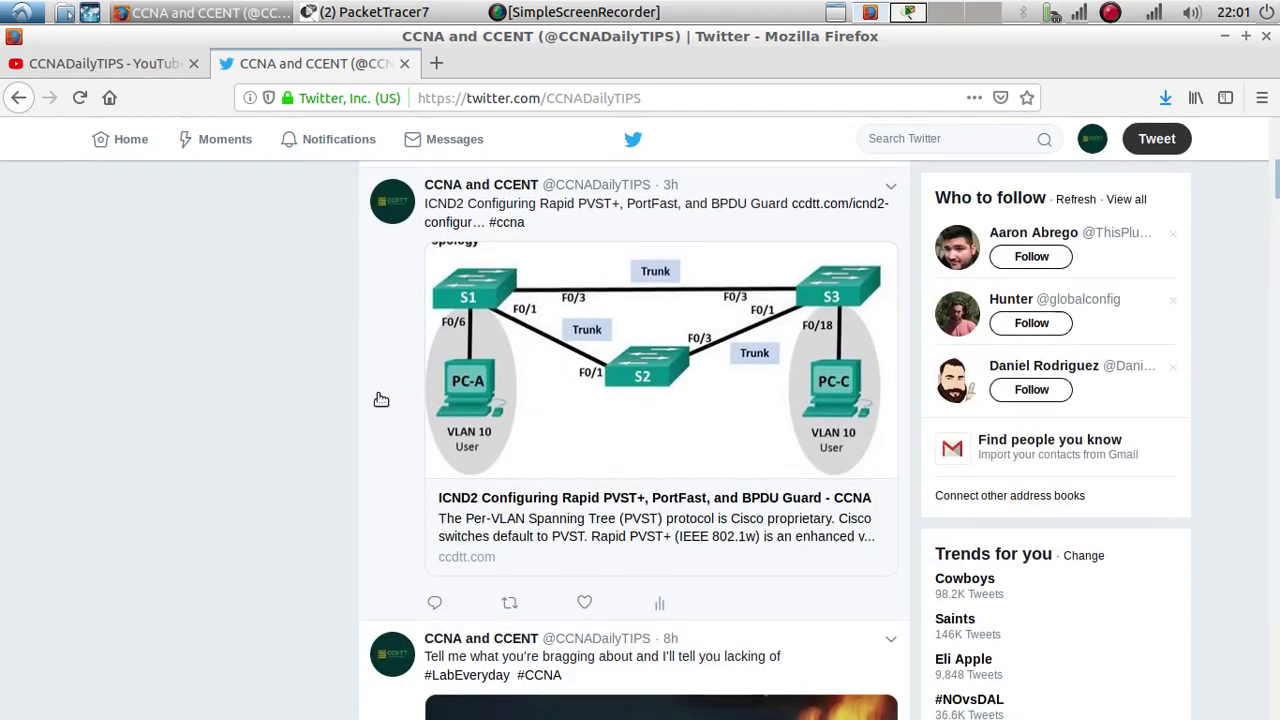
scroll(380, 400, "down", 8)
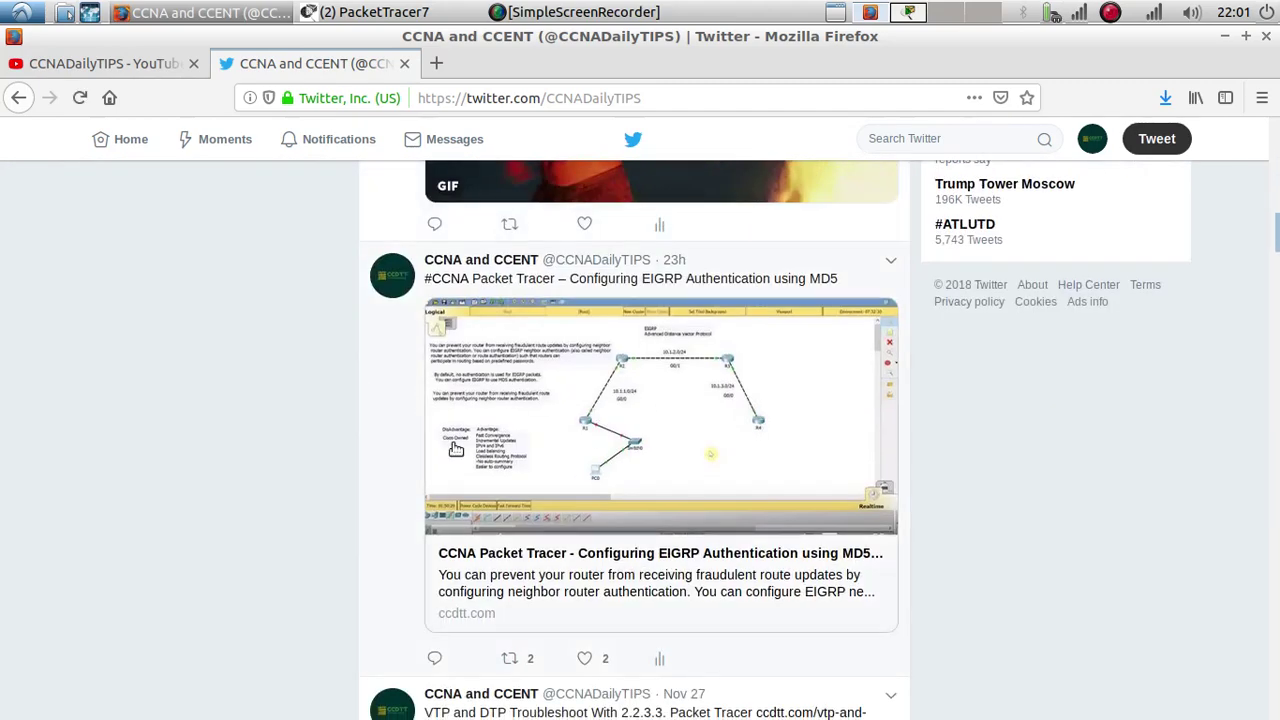
scroll(691, 477, "down", 3)
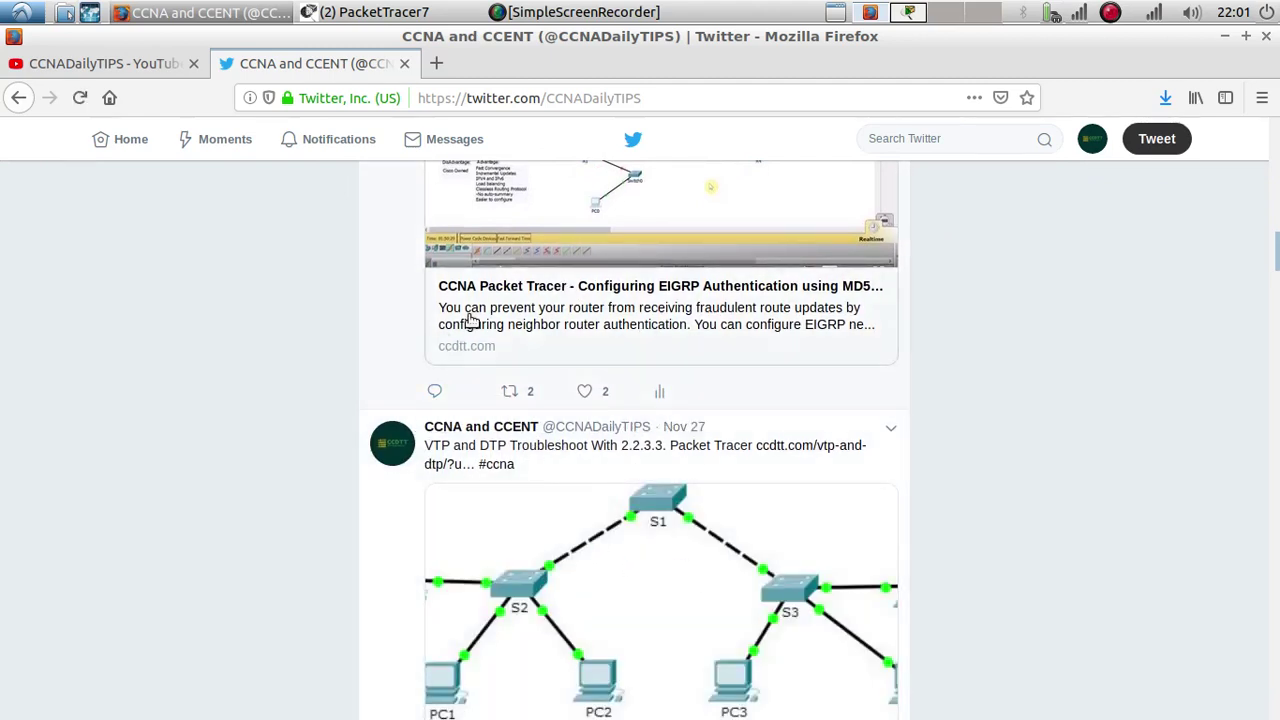
Browse the uploaded videos on the CCNADailyTIPS YouTube channel.
left_click(110, 63)
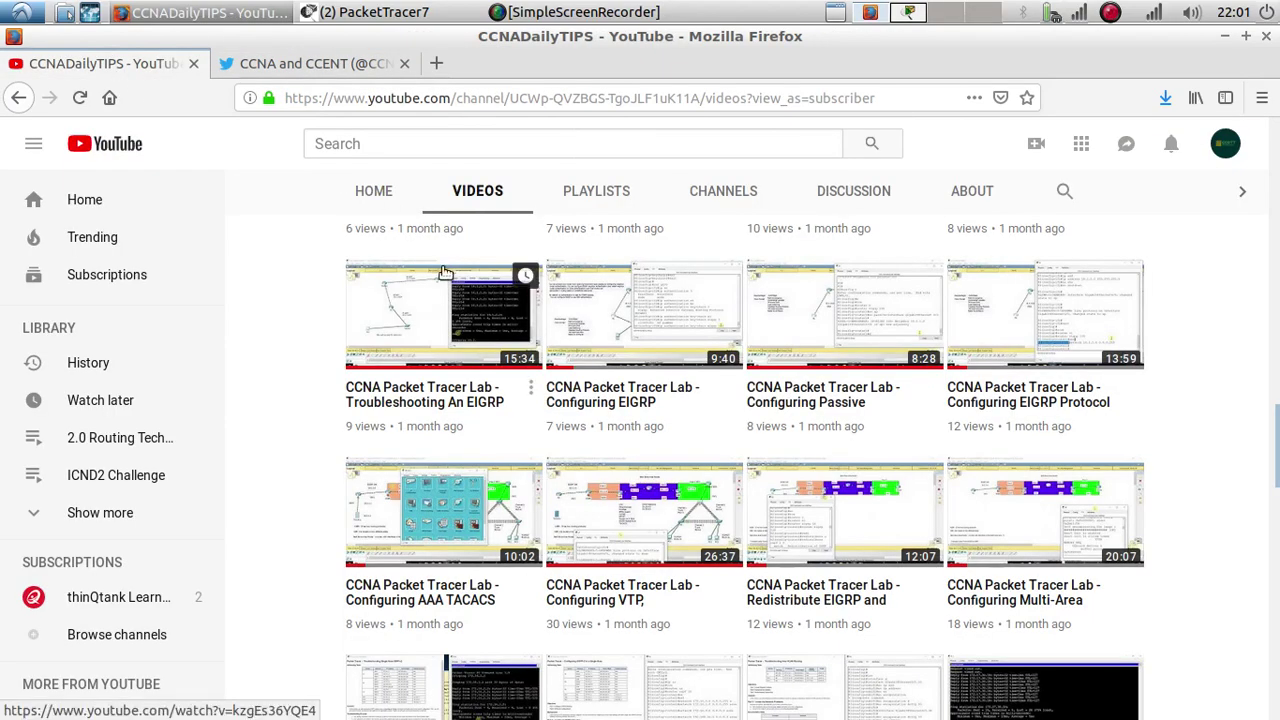
scroll(445, 272, "up", 10)
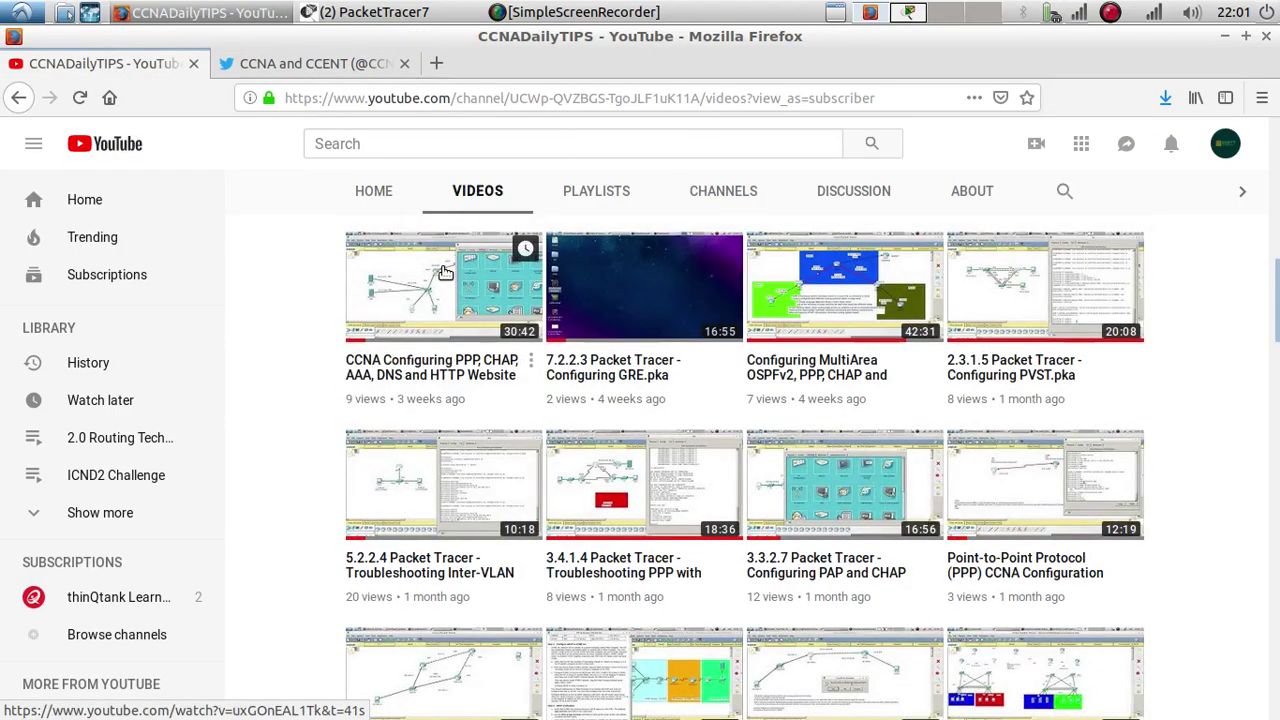
scroll(445, 272, "up", 5)
scroll(445, 275, "down", 6)
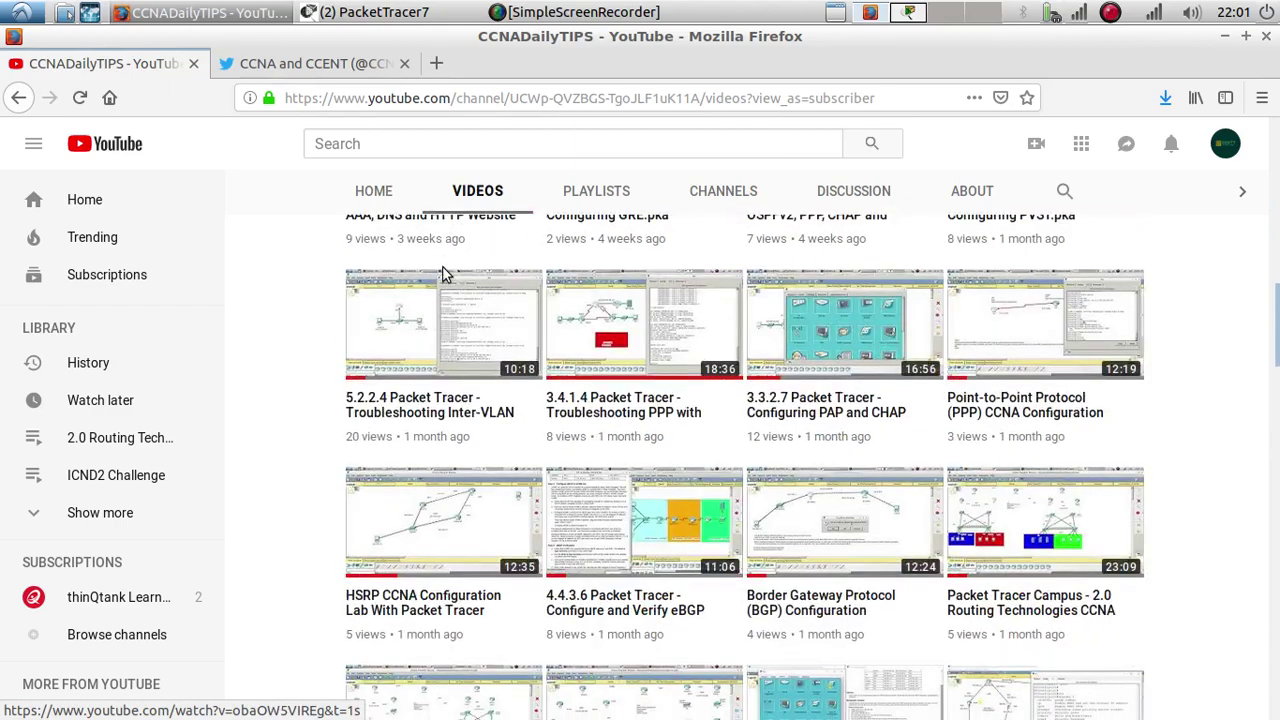
scroll(445, 272, "up", 10)
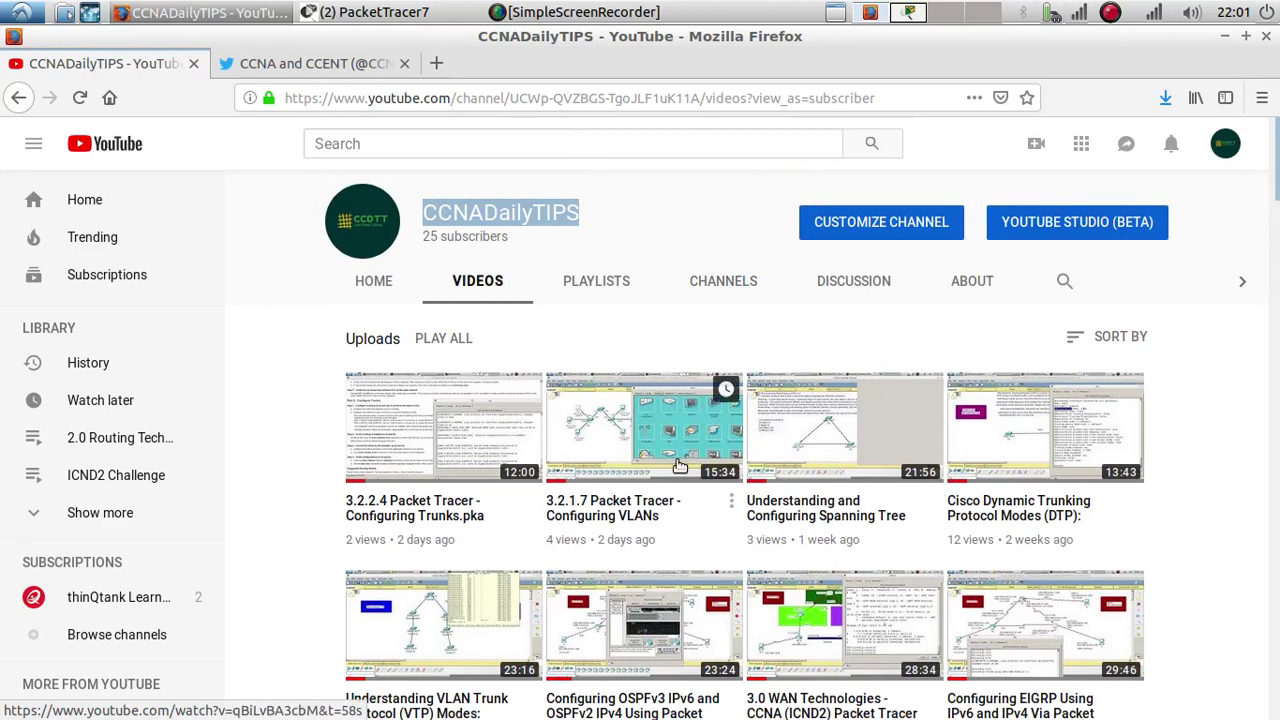
Switch to Packet Tracer's activity instructions and read the addressing table, objectives and R2 network policy for the WebServer.
left_click(452, 14)
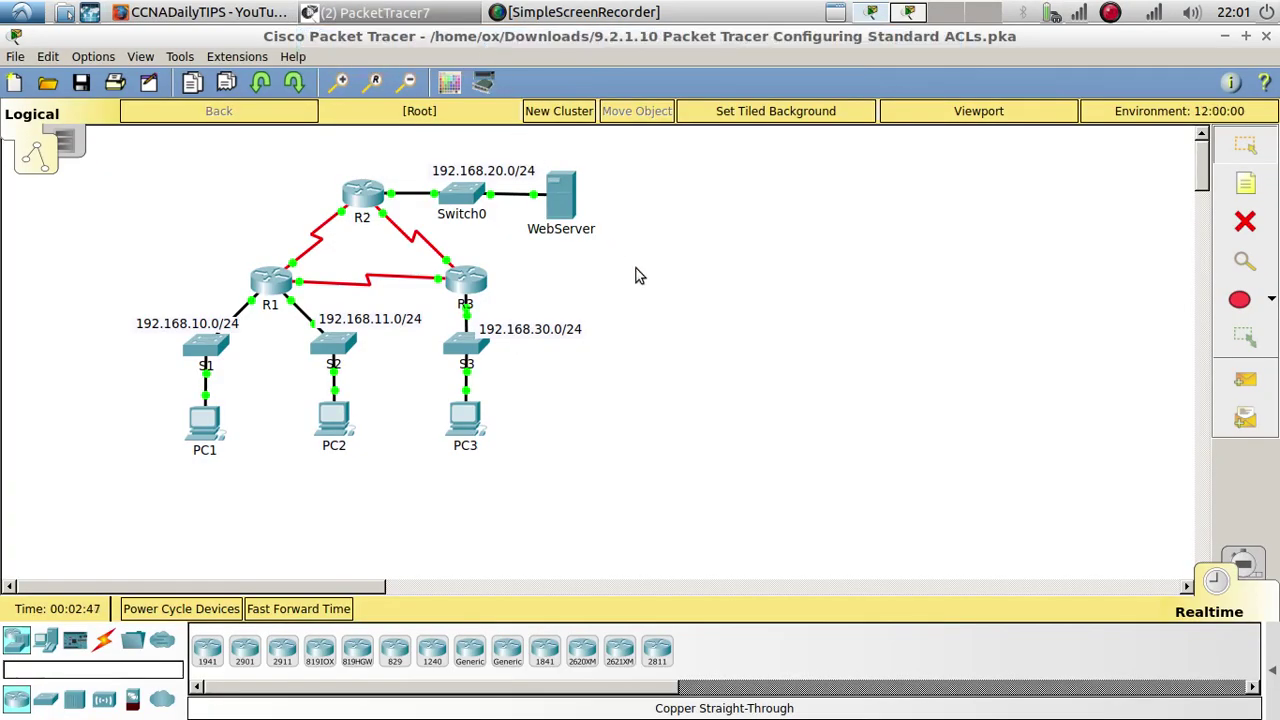
left_click(425, 14)
left_click(453, 51)
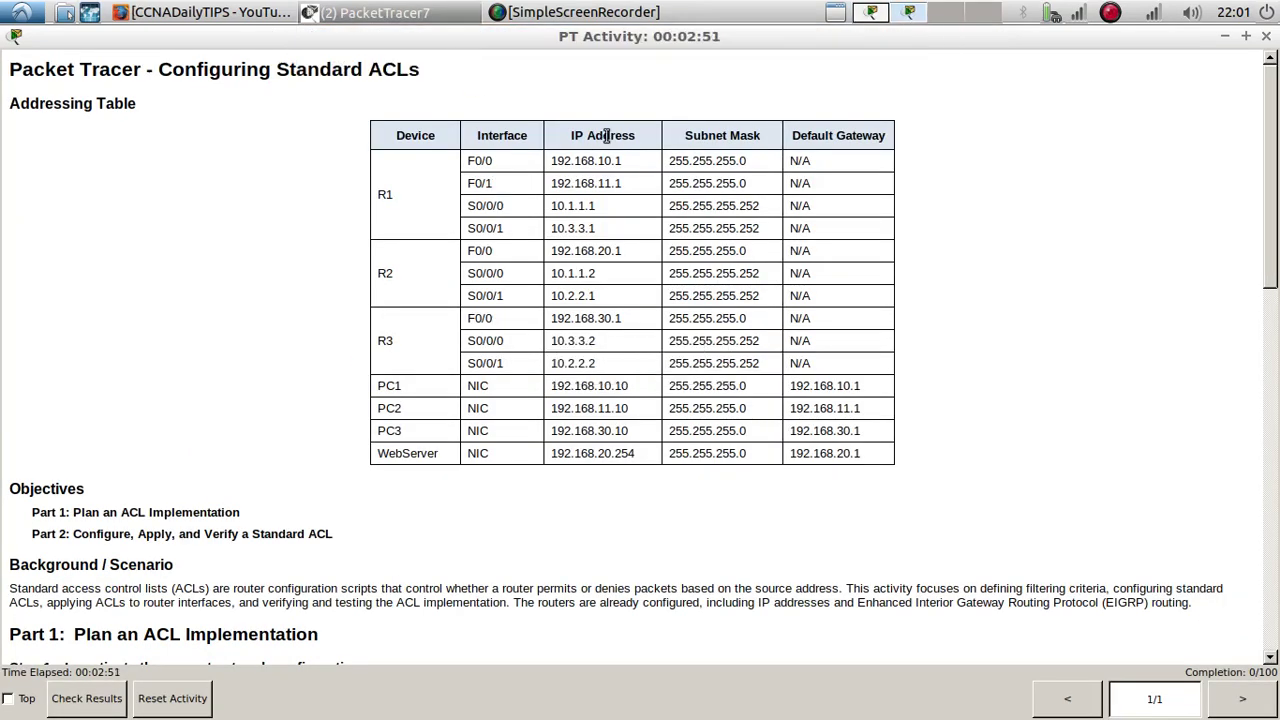
scroll(296, 246, "down", 5)
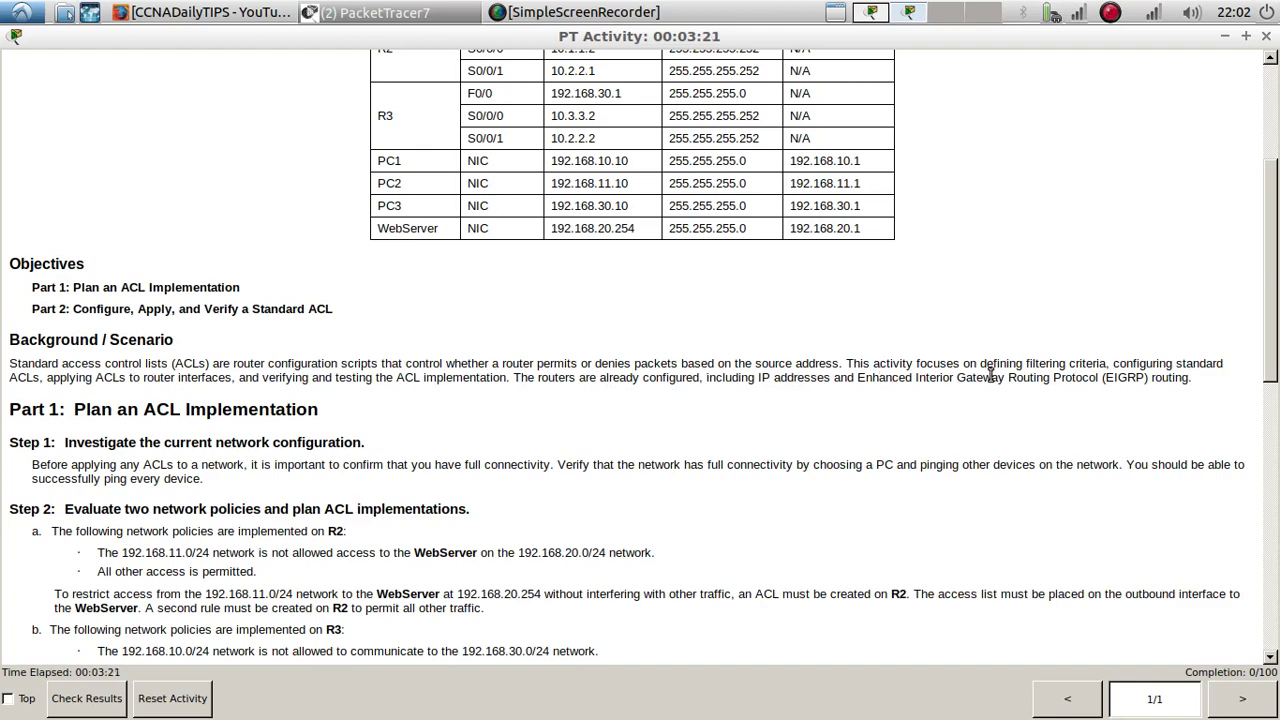
scroll(283, 428, "down", 3)
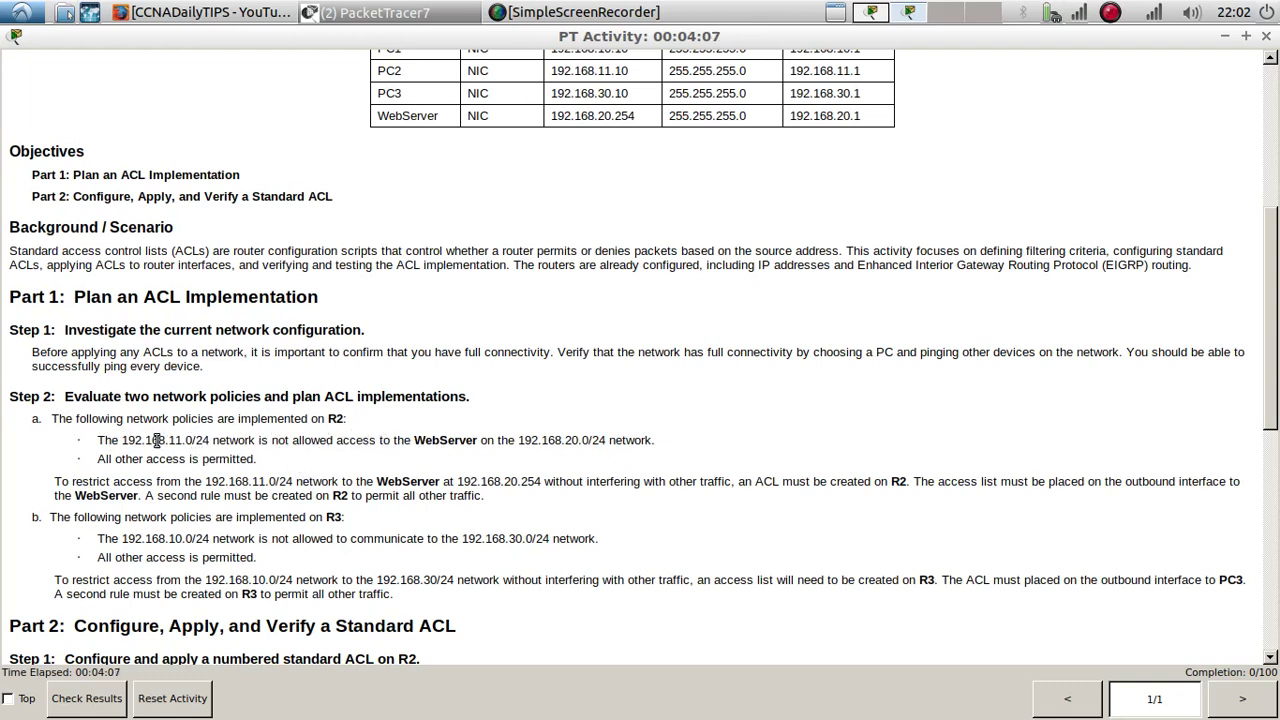
left_click_drag(127, 440, 230, 448)
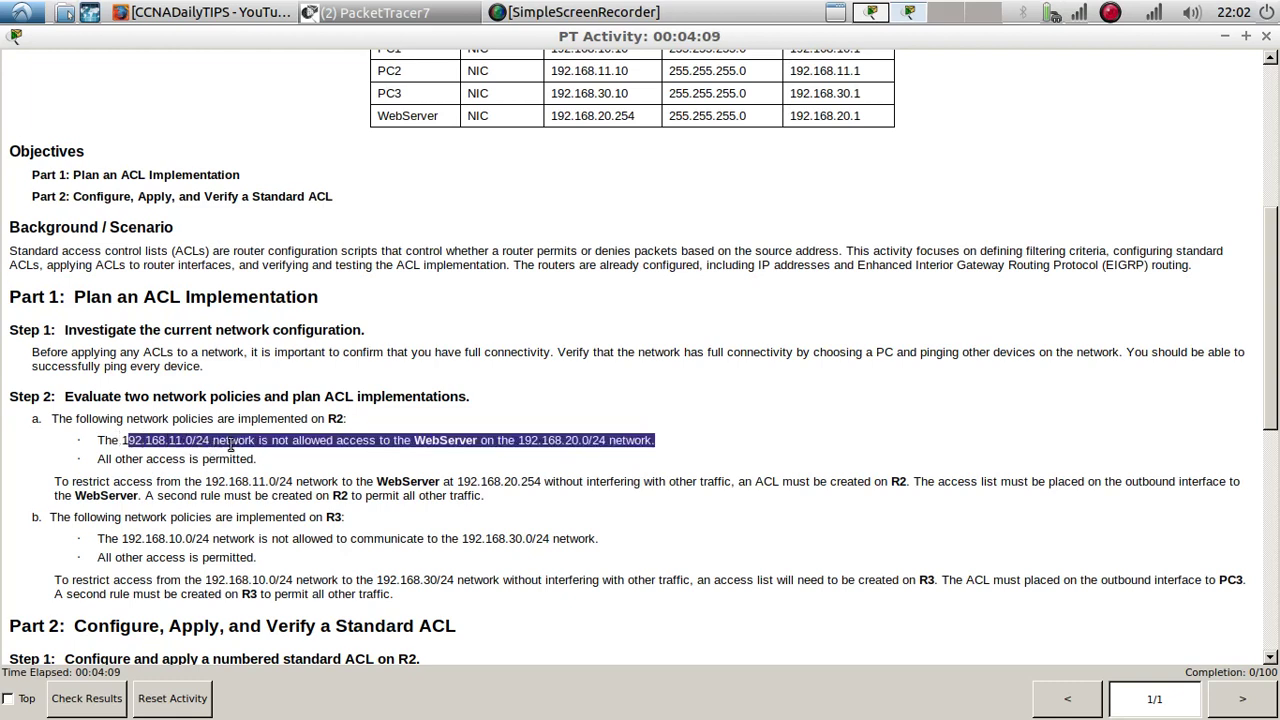
double_click(440, 440)
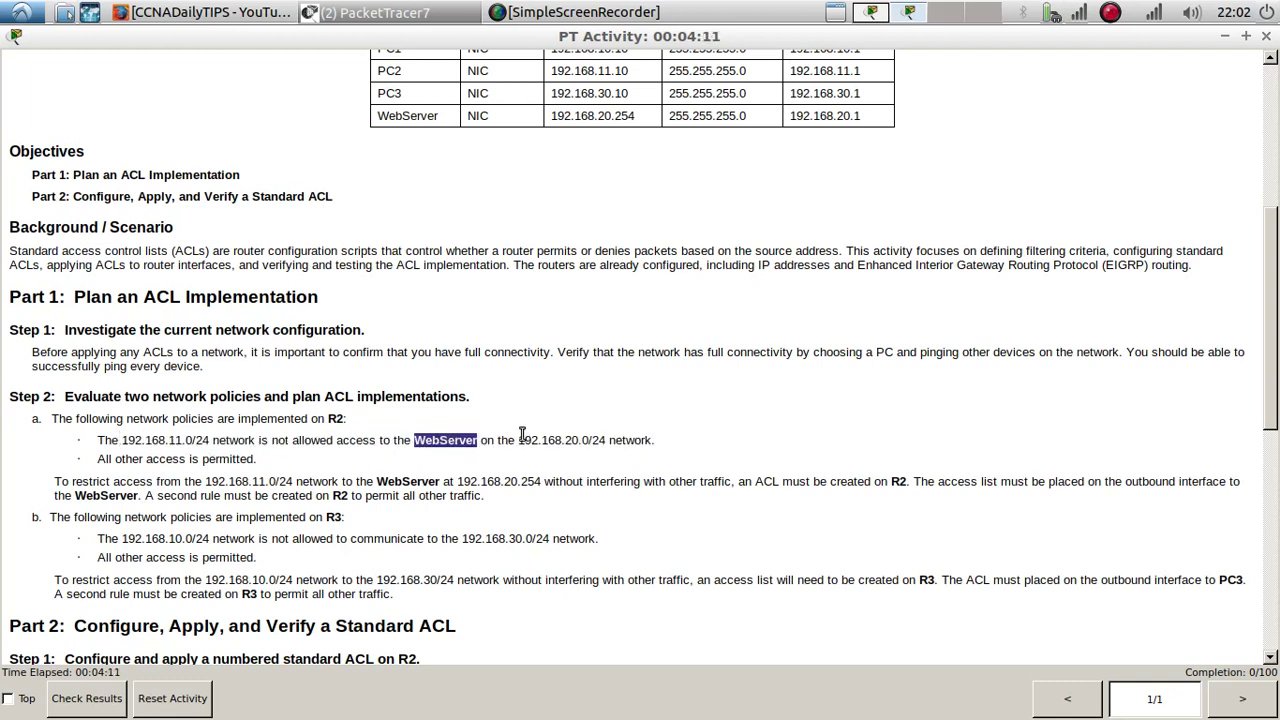
left_click_drag(519, 440, 606, 441)
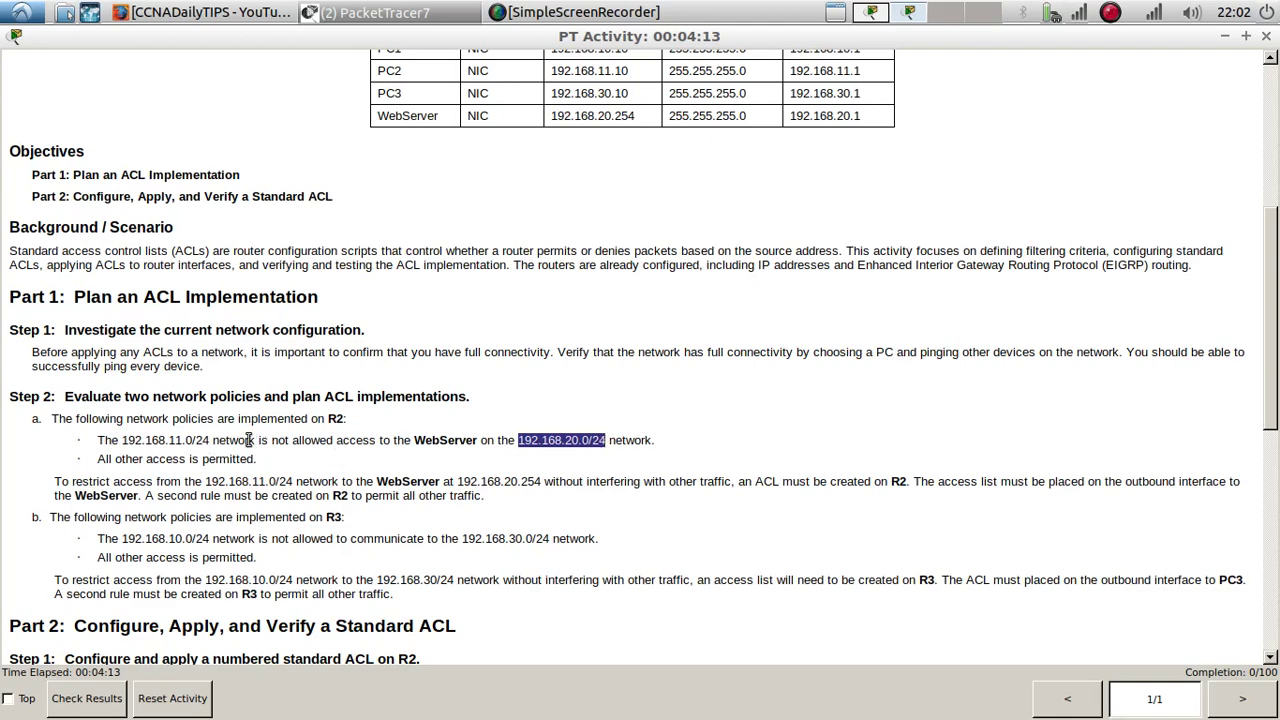
scroll(248, 440, "down", 2)
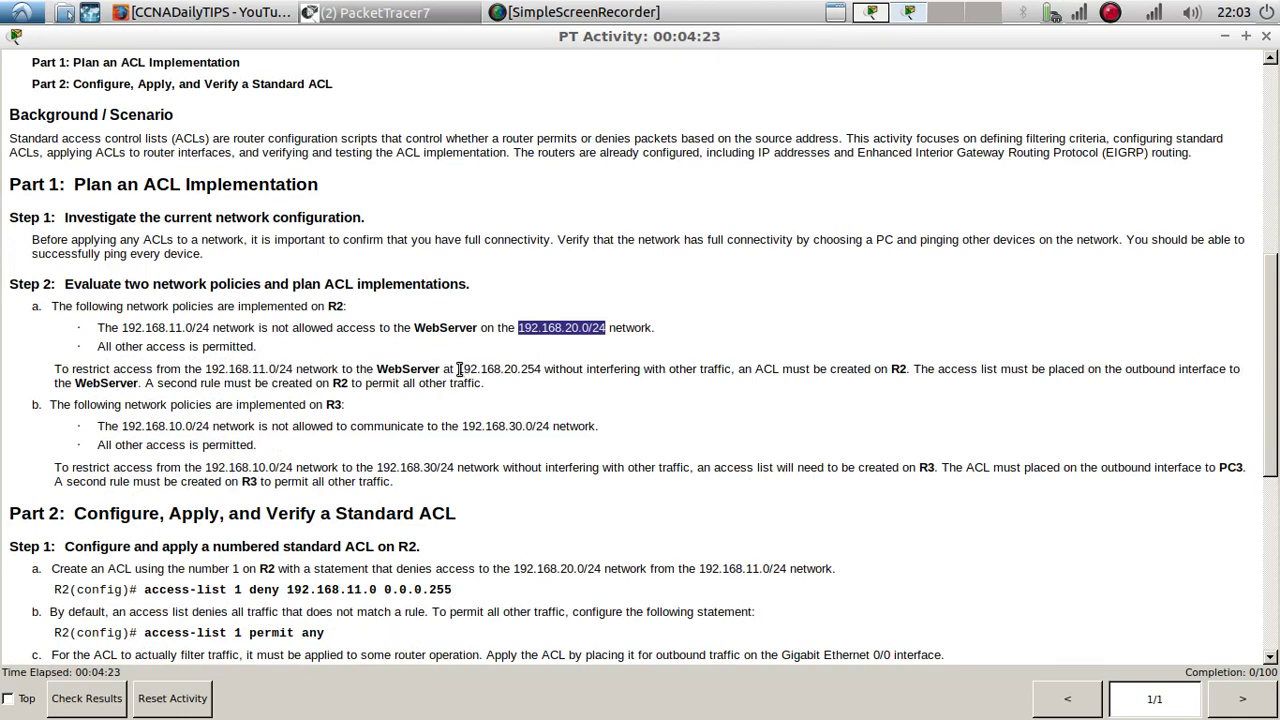
left_click_drag(457, 369, 544, 367)
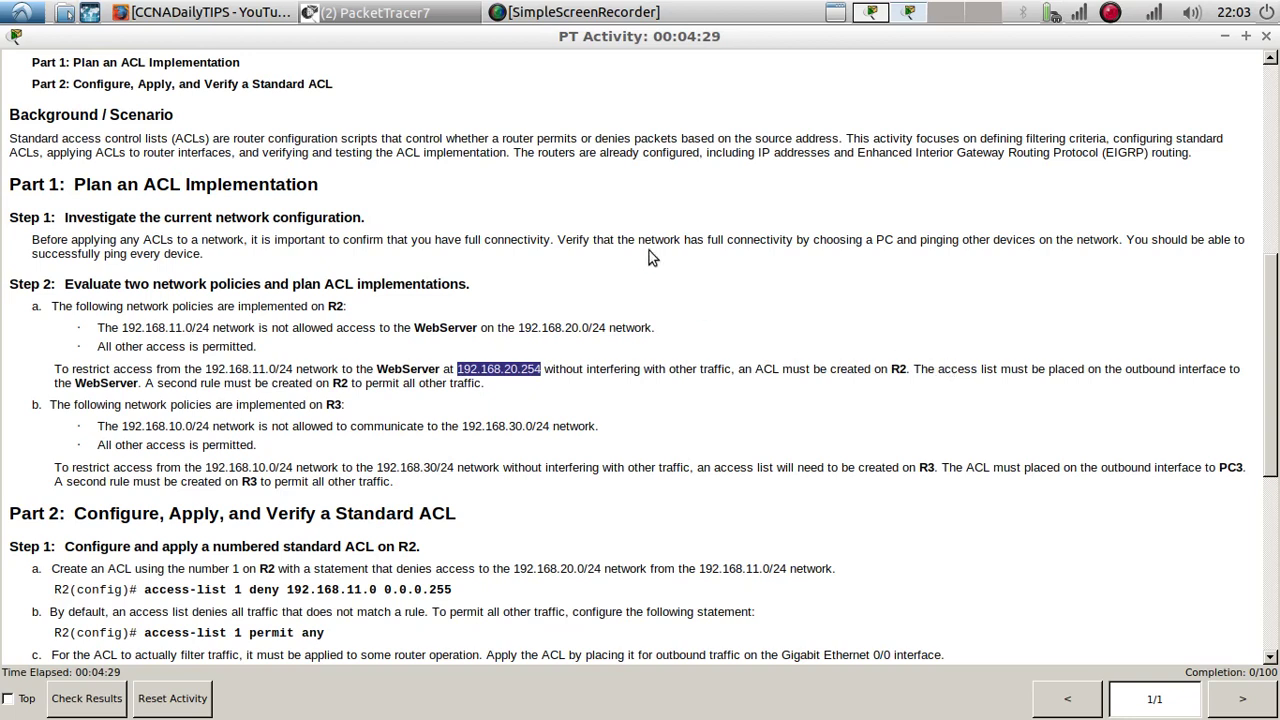
Open router R2's device window from the topology and move it aside.
left_click(370, 12)
left_click(377, 41)
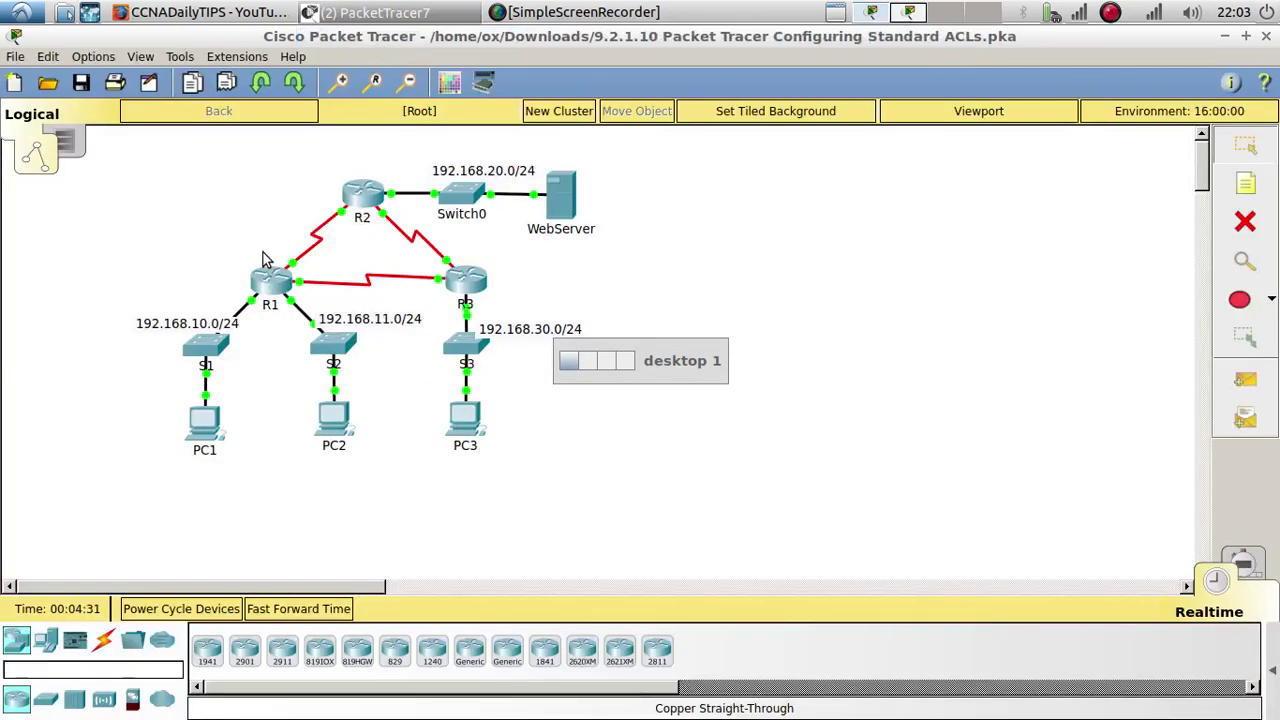
left_click(363, 193)
left_click_drag(454, 138, 817, 90)
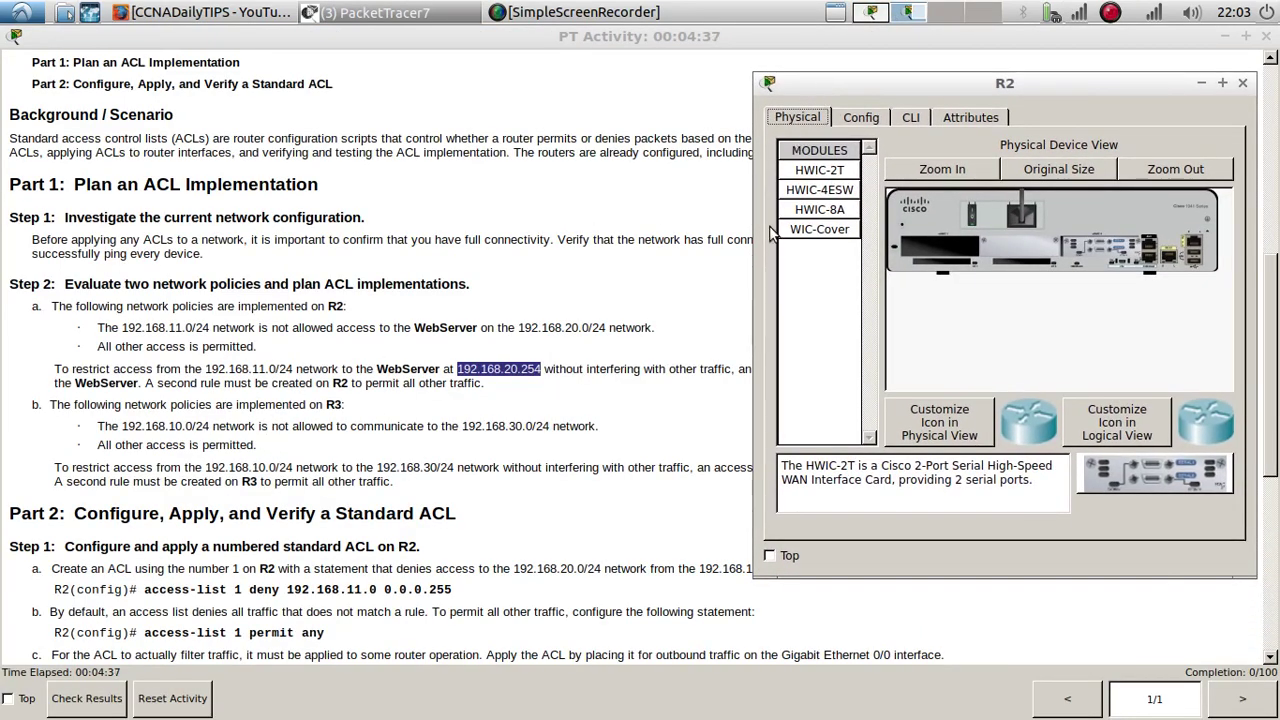
Review the activity instructions on outbound ACL placement, the R3 network policy and the Part 2 ACL configuration steps.
left_click(648, 385)
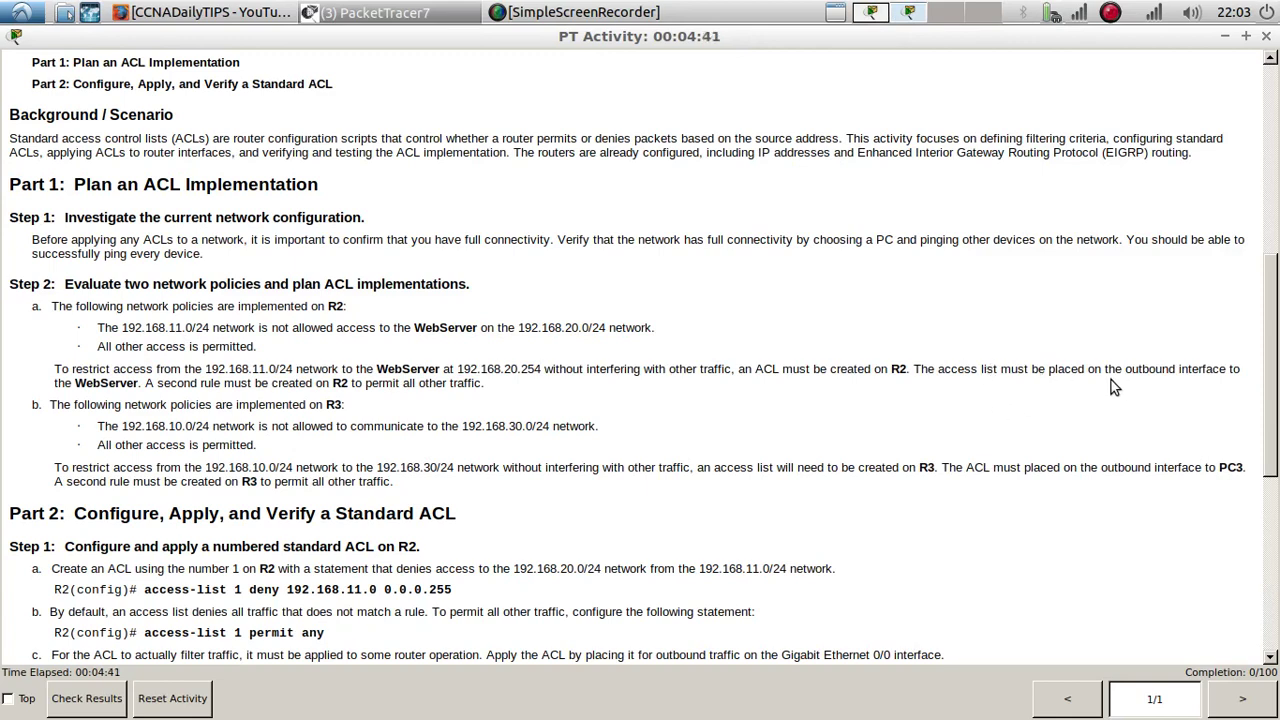
left_click_drag(1131, 367, 1181, 368)
left_click_drag(327, 404, 342, 404)
left_click_drag(461, 427, 552, 427)
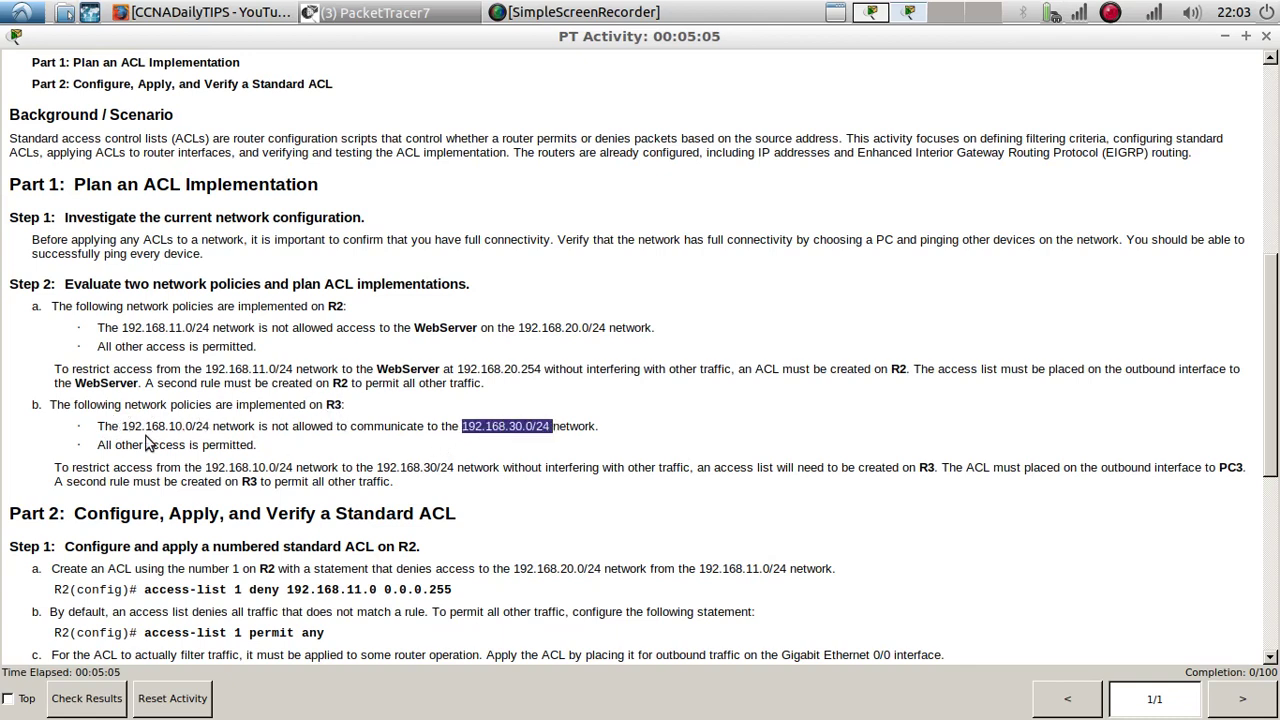
scroll(291, 452, "down", 5)
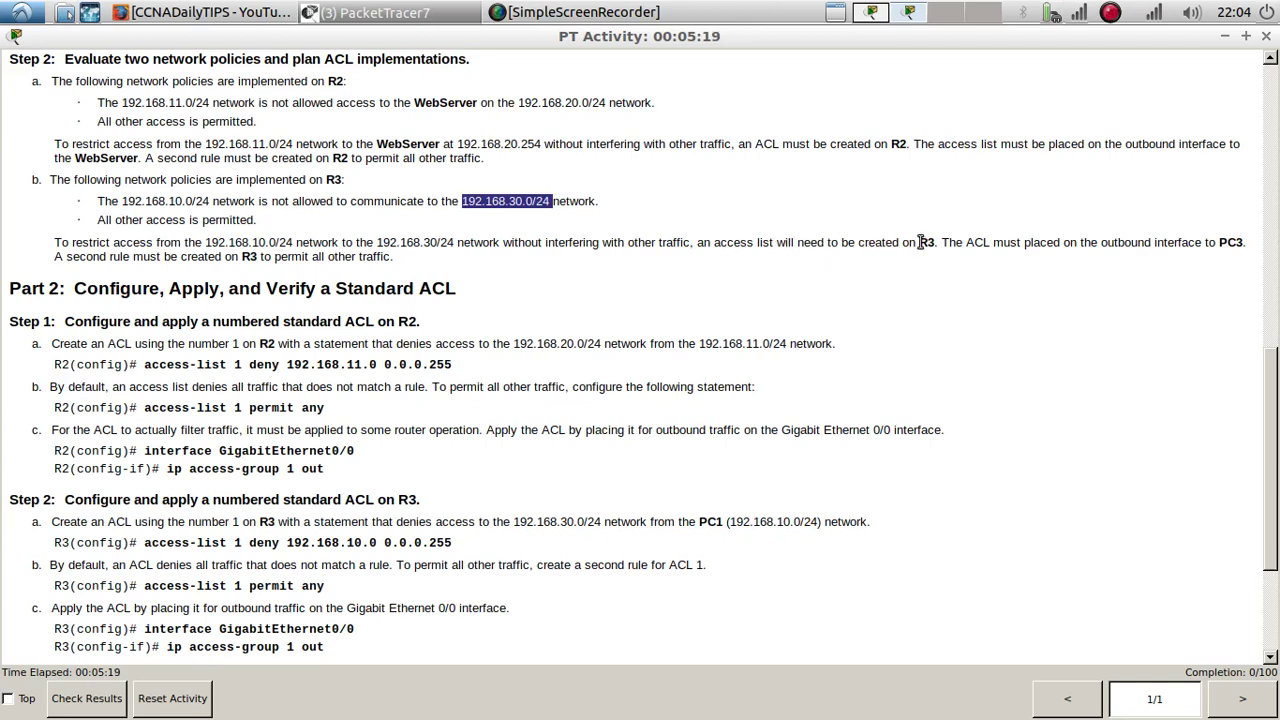
left_click_drag(918, 243, 937, 243)
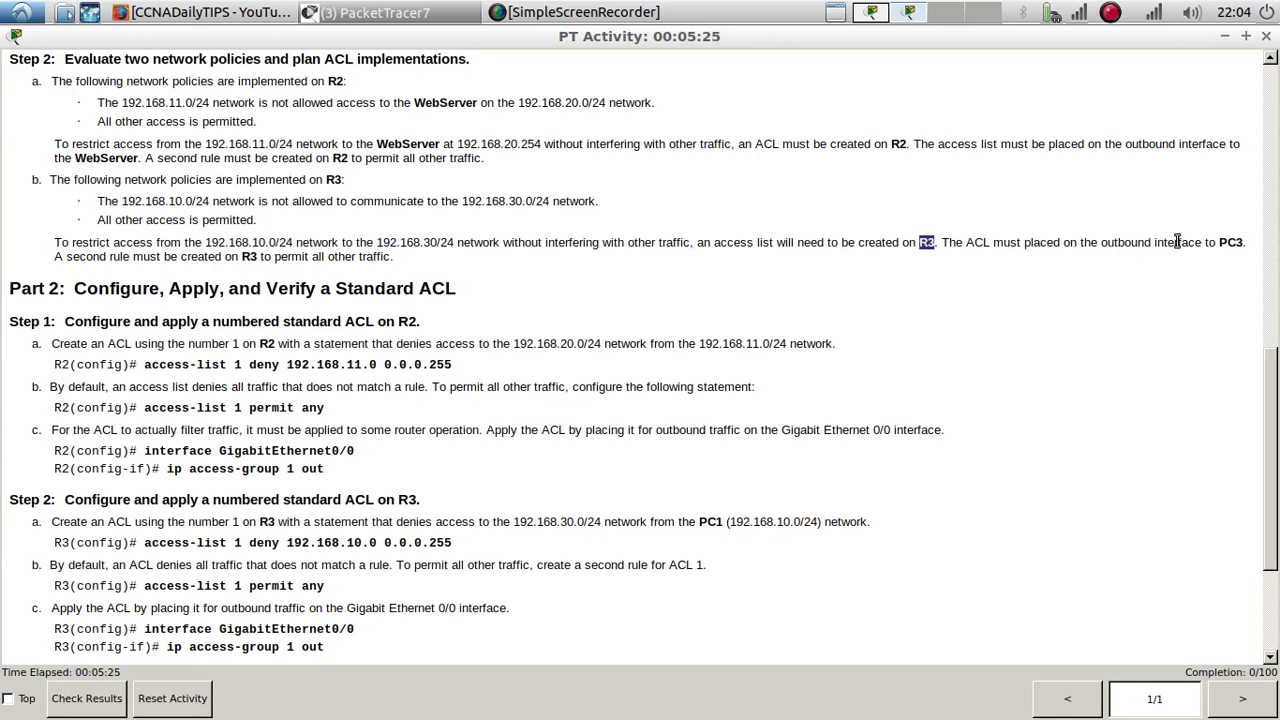
left_click_drag(1217, 242, 1252, 244)
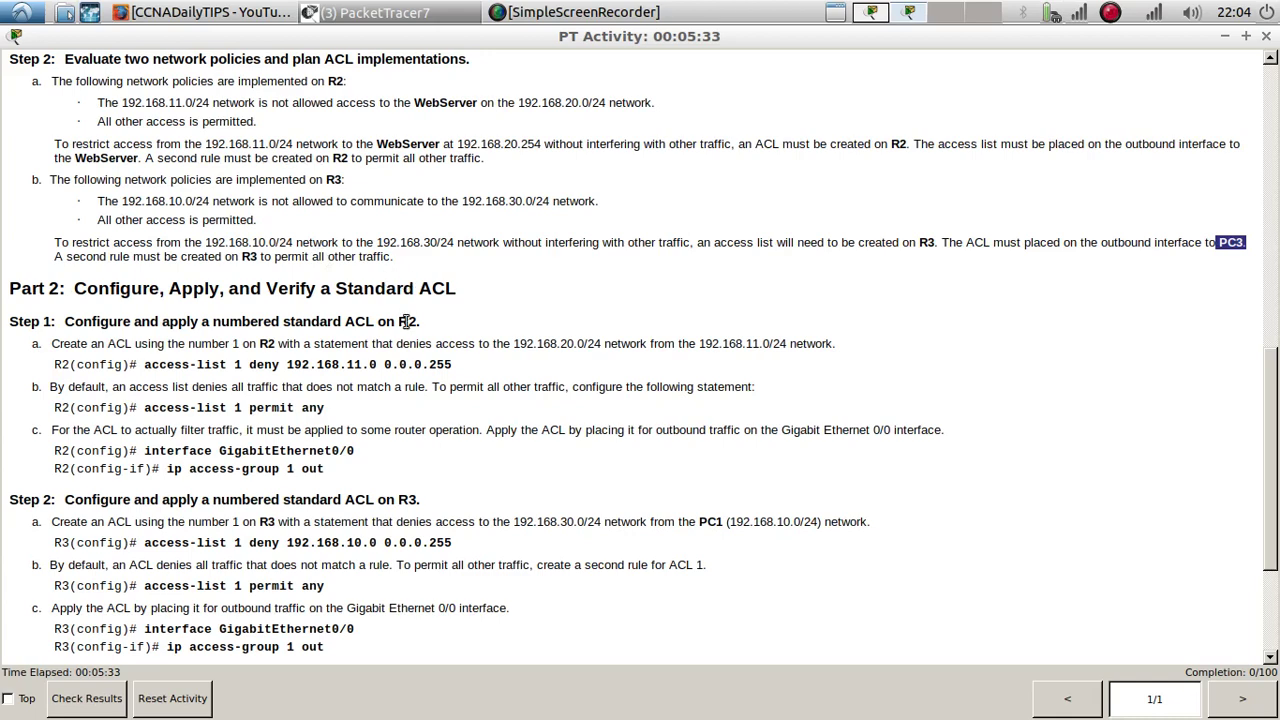
scroll(156, 349, "down", 3)
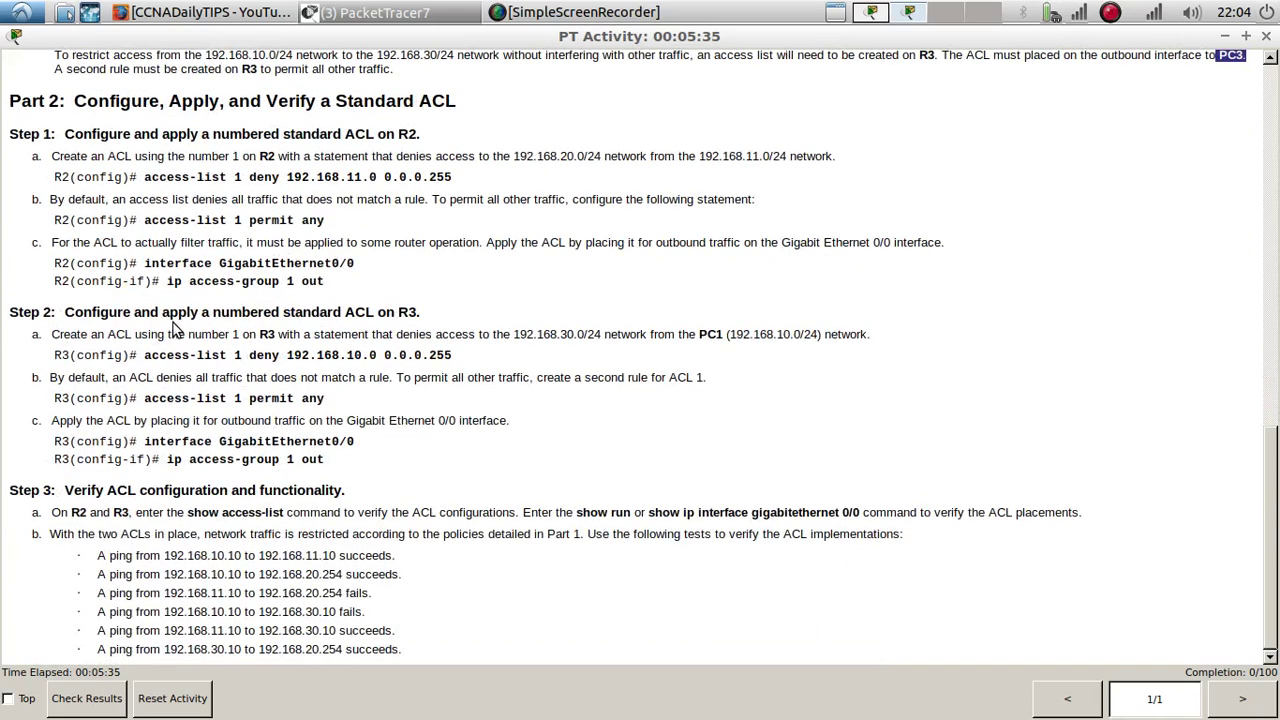
scroll(366, 328, "up", 1)
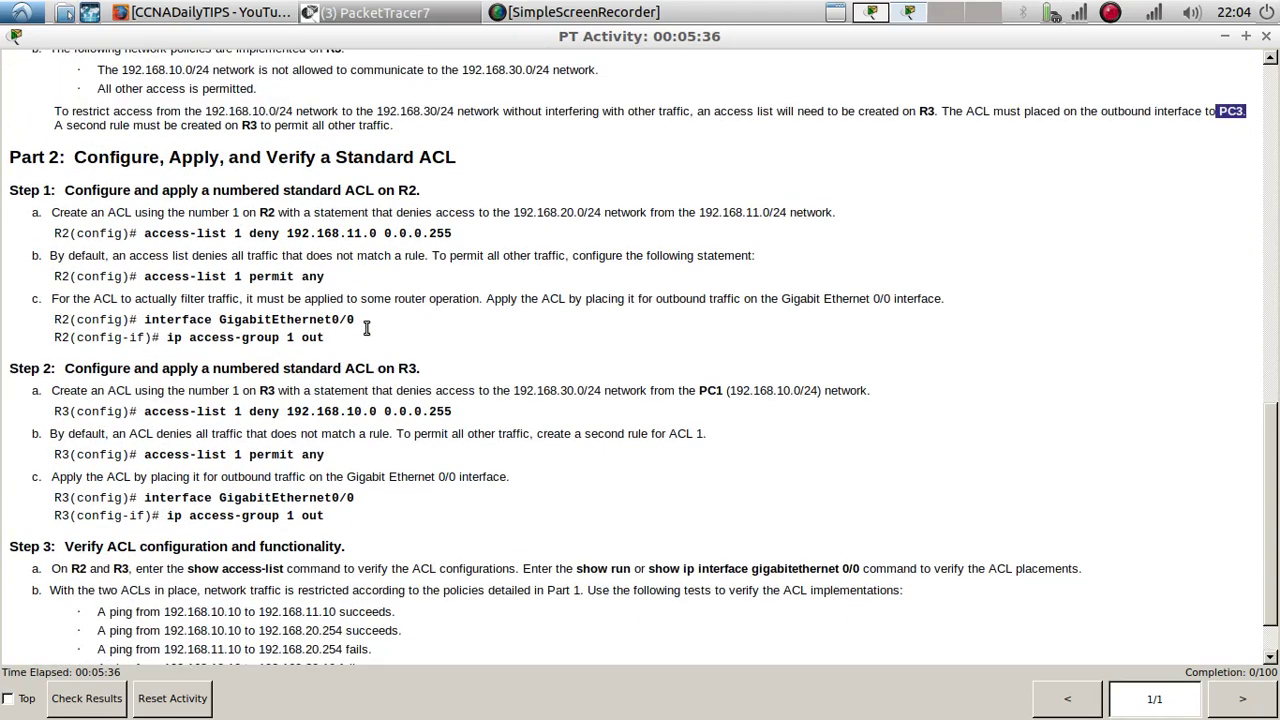
Bring R2's device window back over the instructions, enlarge it and show its command-line interface.
left_click(440, 18)
left_click(440, 84)
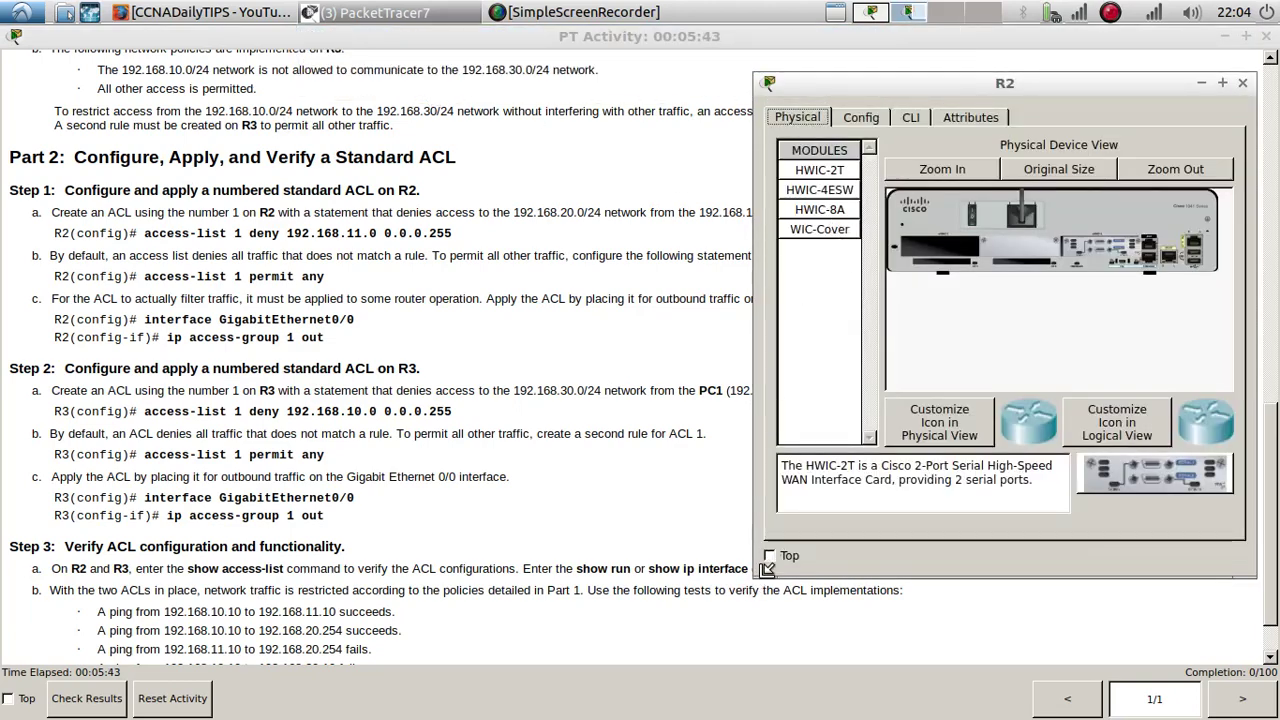
left_click_drag(757, 578, 481, 600)
left_click(633, 118)
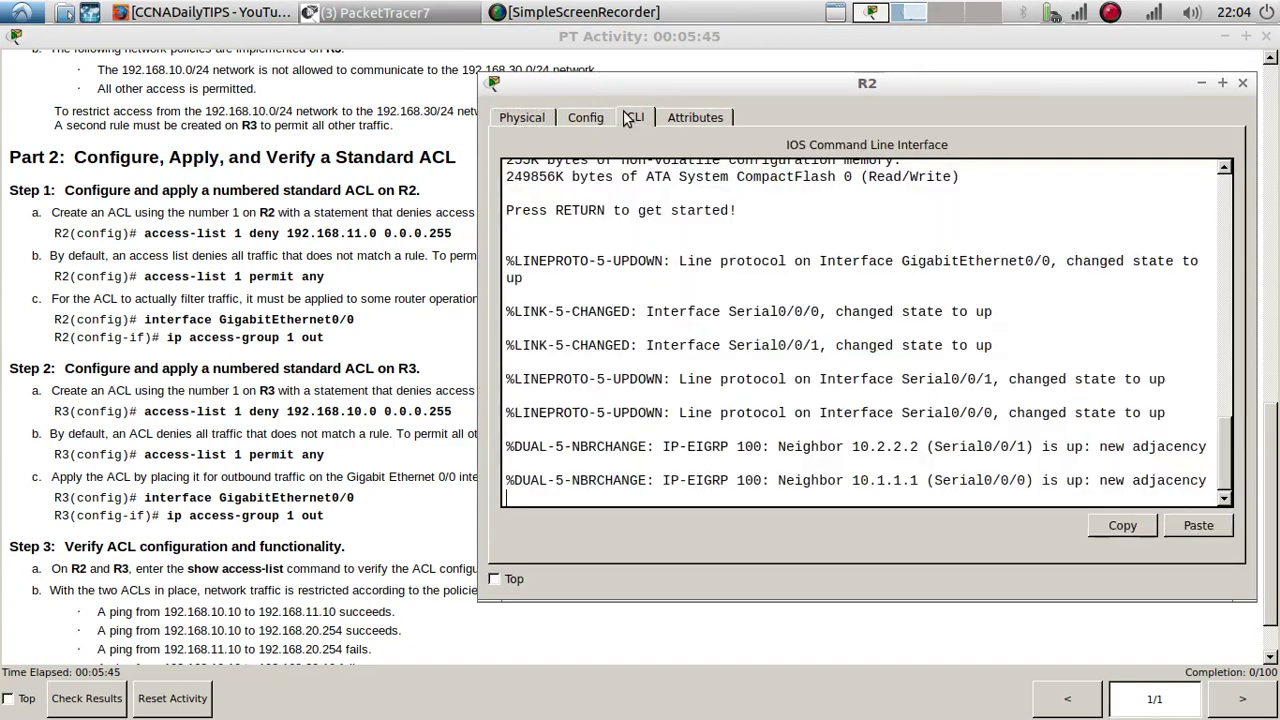
Start R2's console session and enter global configuration mode with en and config t.
key("Return")
key("Return")
type("e")
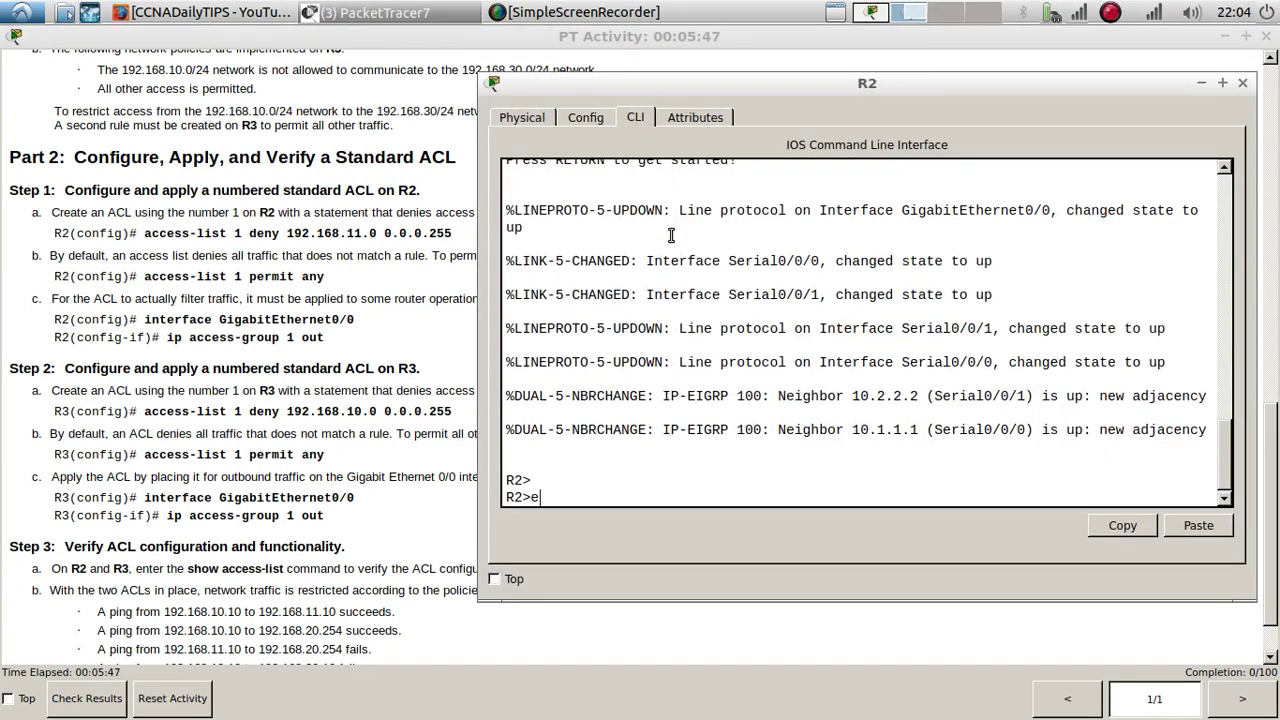
type("n")
key("Return")
key("Return")
type("con")
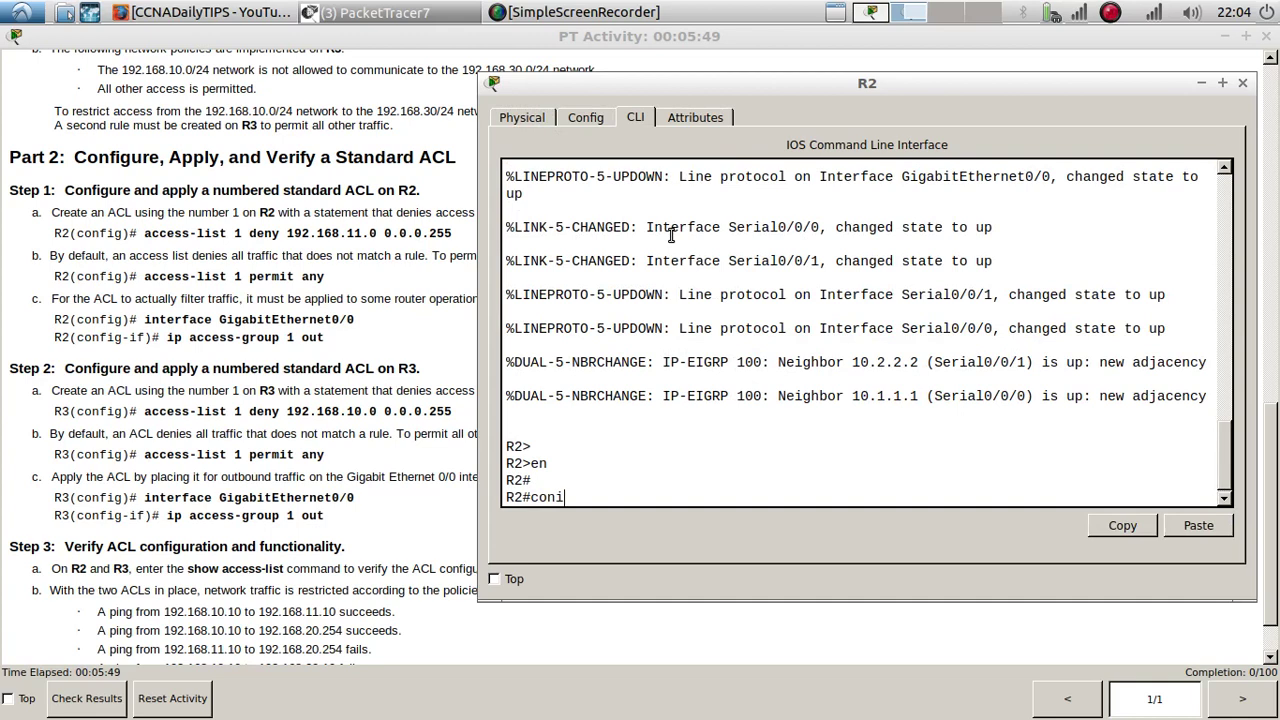
type("fig t")
key("Return")
key("Return")
key("Return")
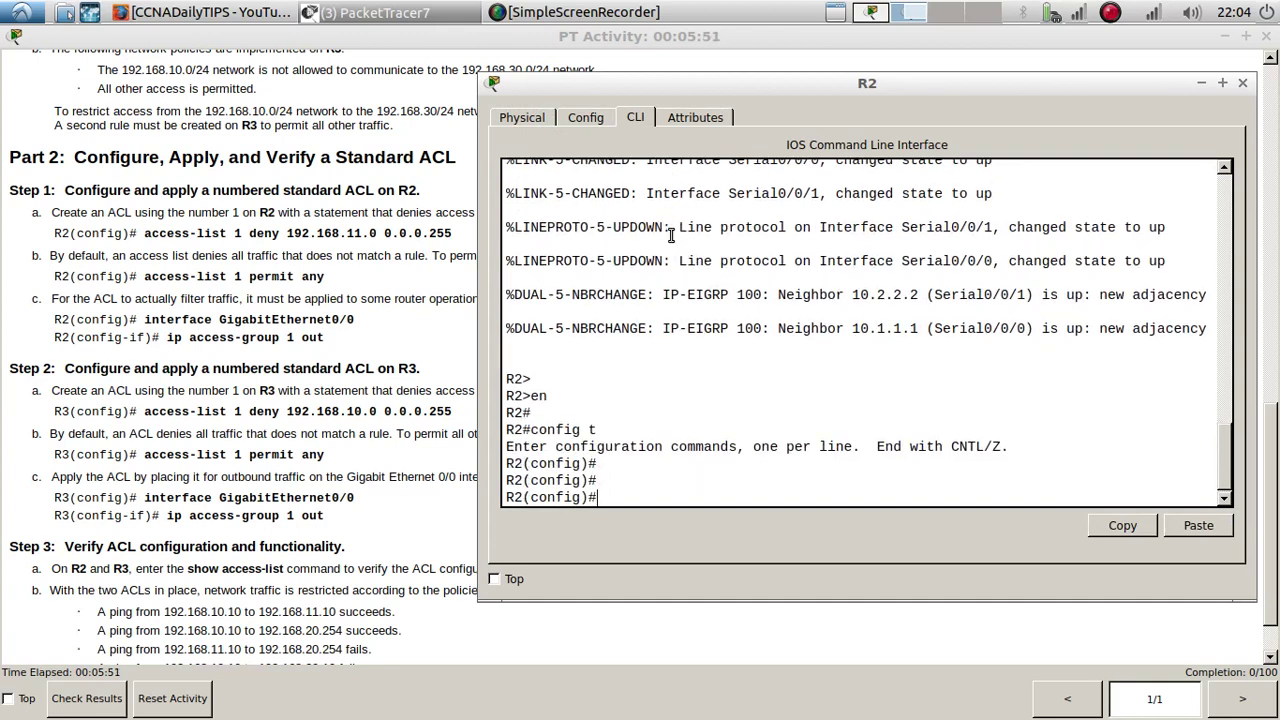
Add a statement to access list 1 on R2 denying network 192.168.11.0 with wildcard mask 0.0.0.255.
type("acc")
key("Tab")
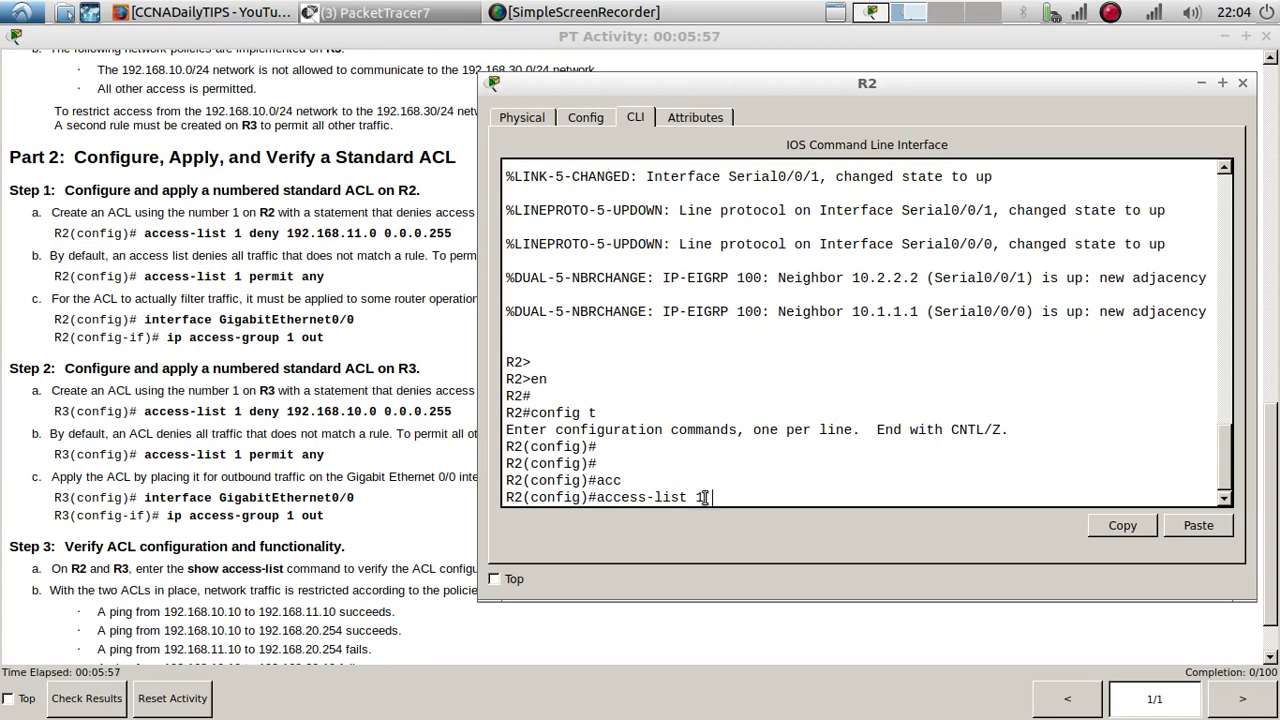
type("1")
type("d")
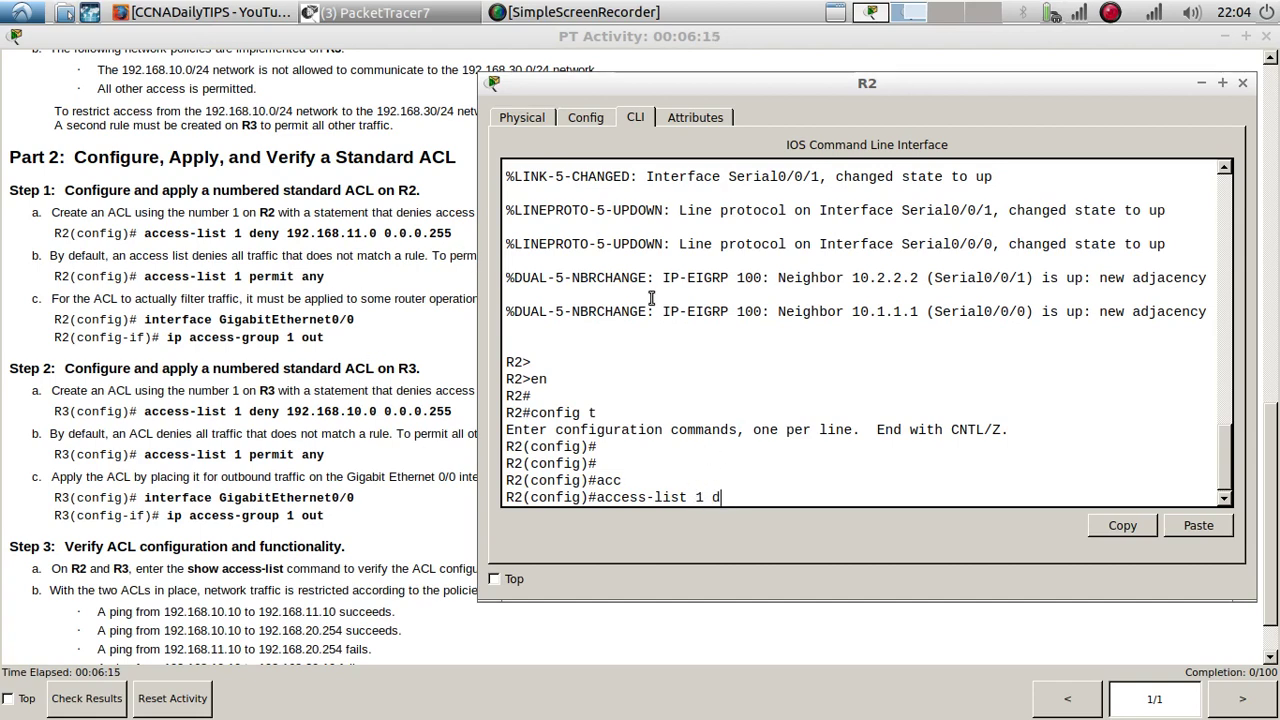
type("eny 192.168.11 0.0.0.255")
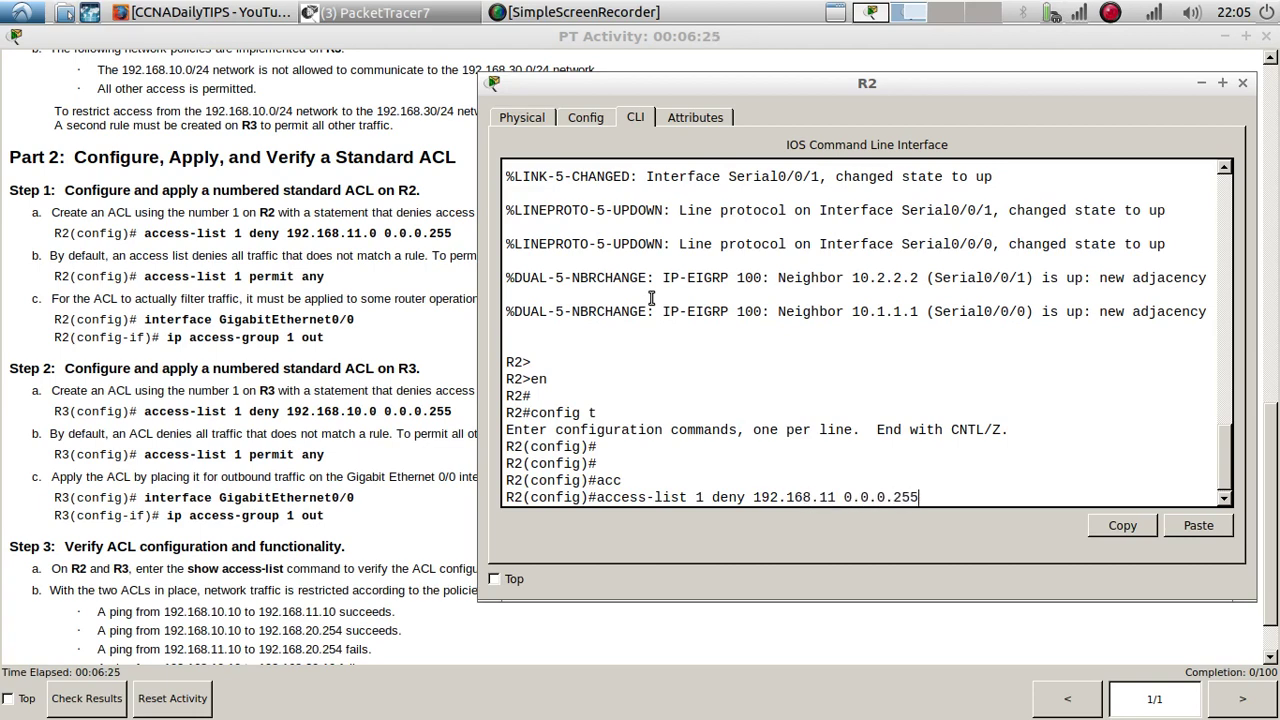
key("Return")
type(".")
key("Return")
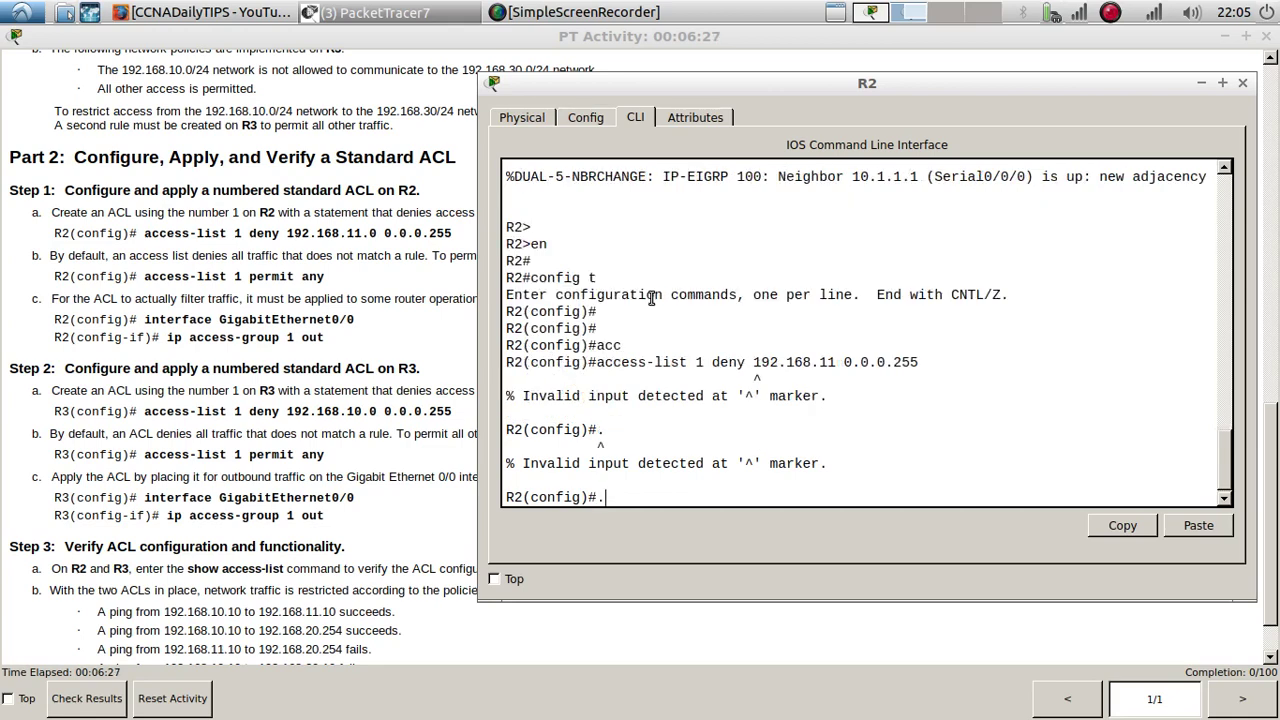
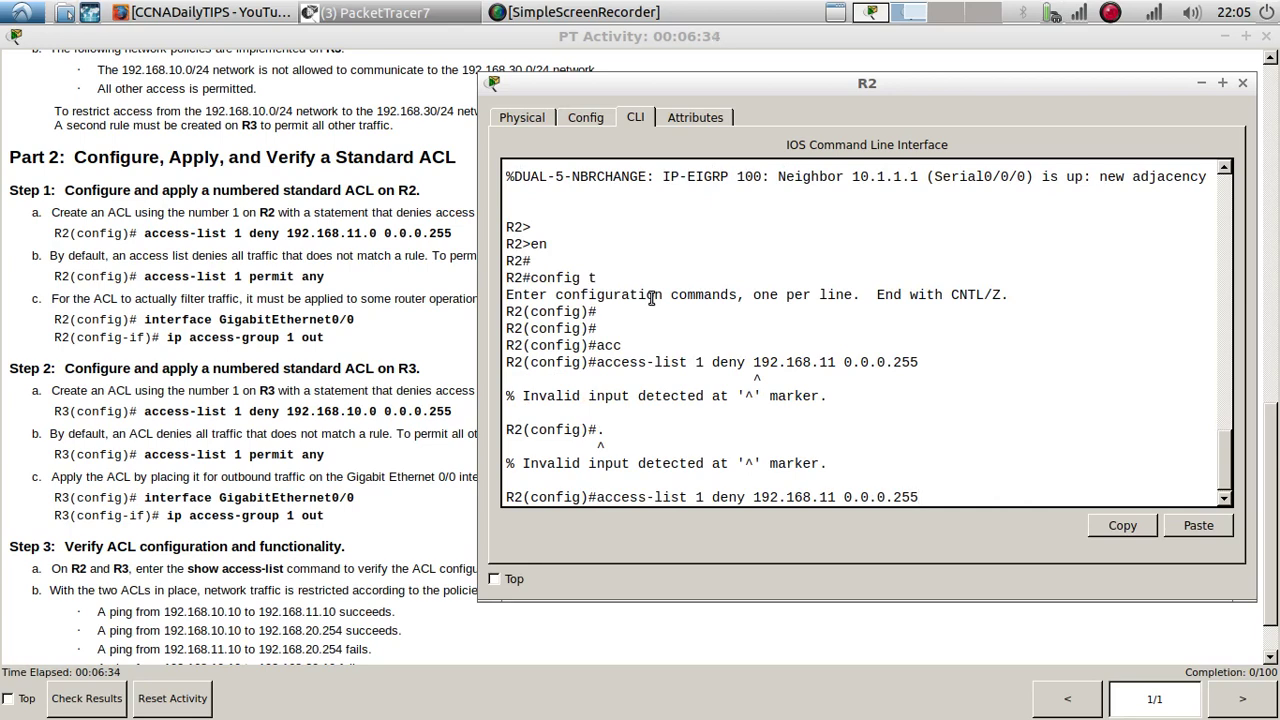
type(".0")
key("Return")
key("Return")
key("Return")
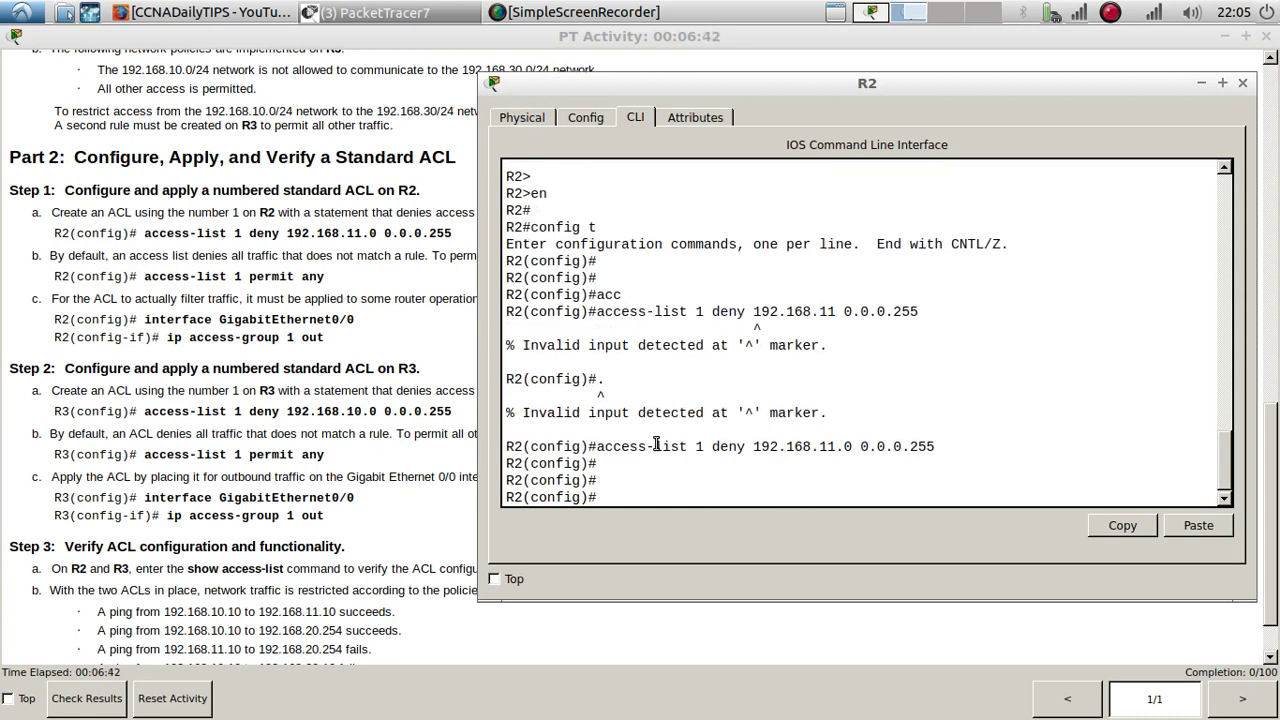
Add a statement to access list 1 on R2 permitting any other traffic.
type("cc")
key("Tab")
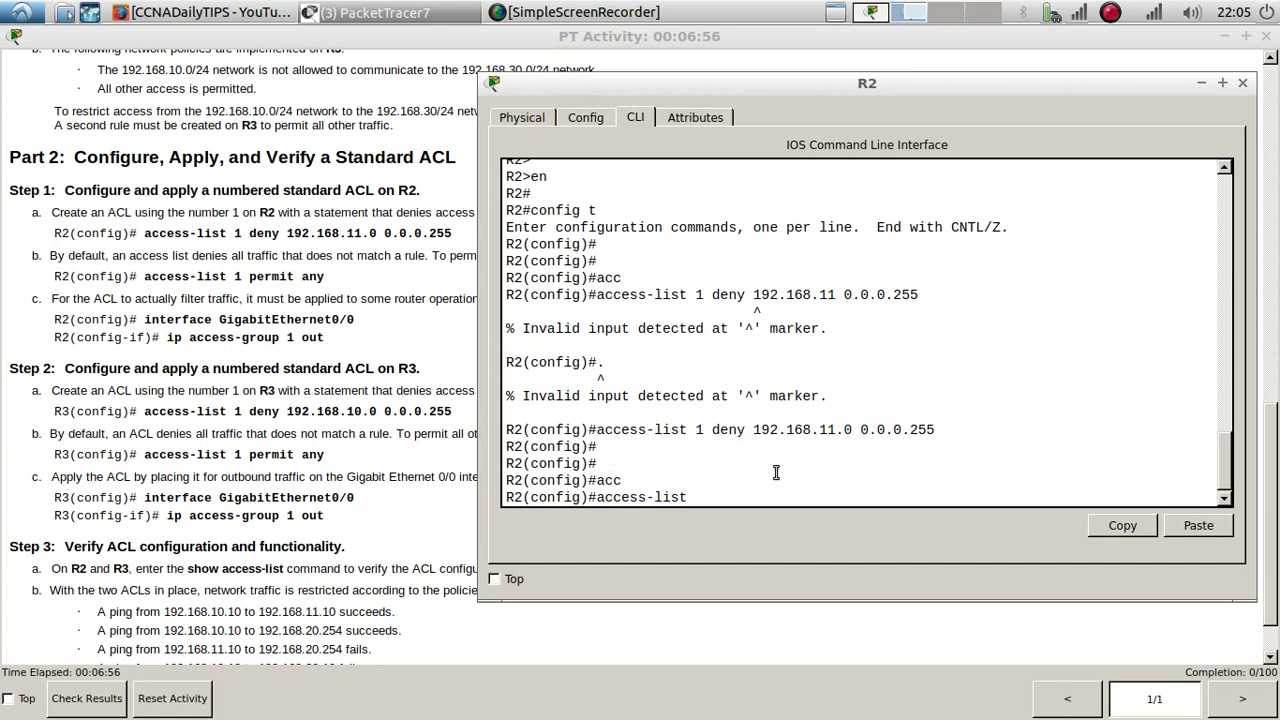
key("Tab")
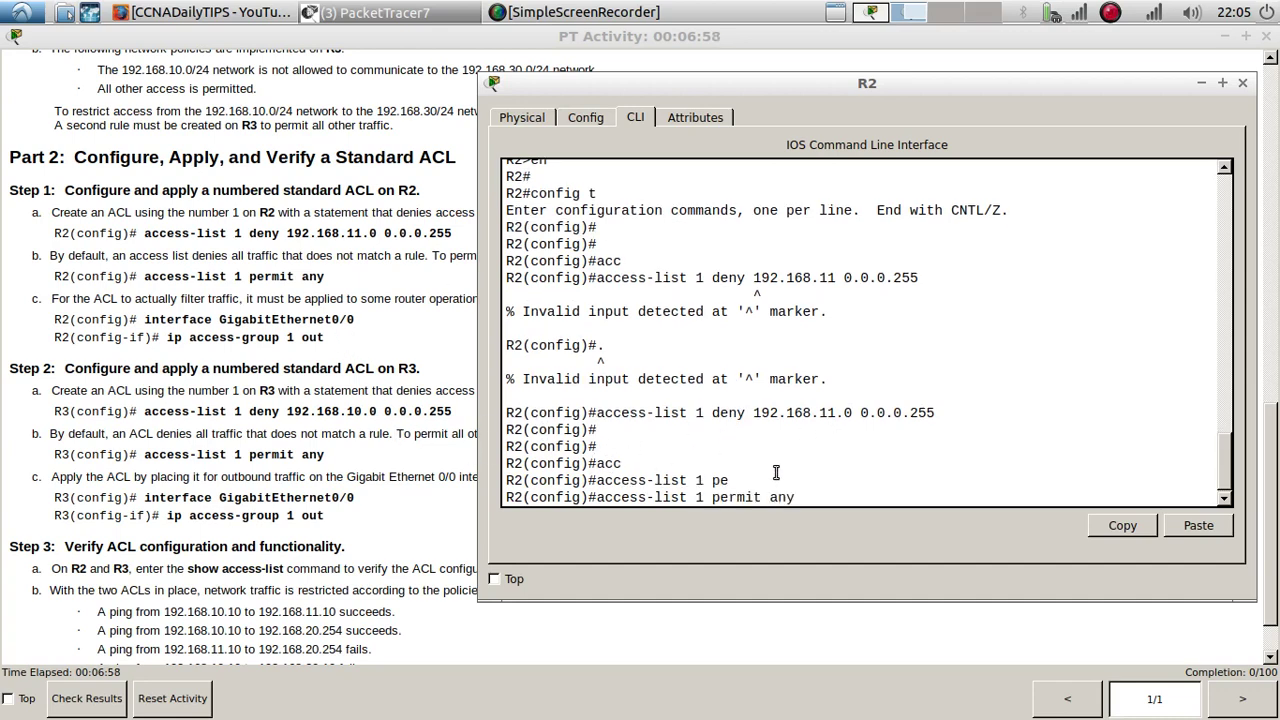
key("Return")
key("Return")
key("Return")
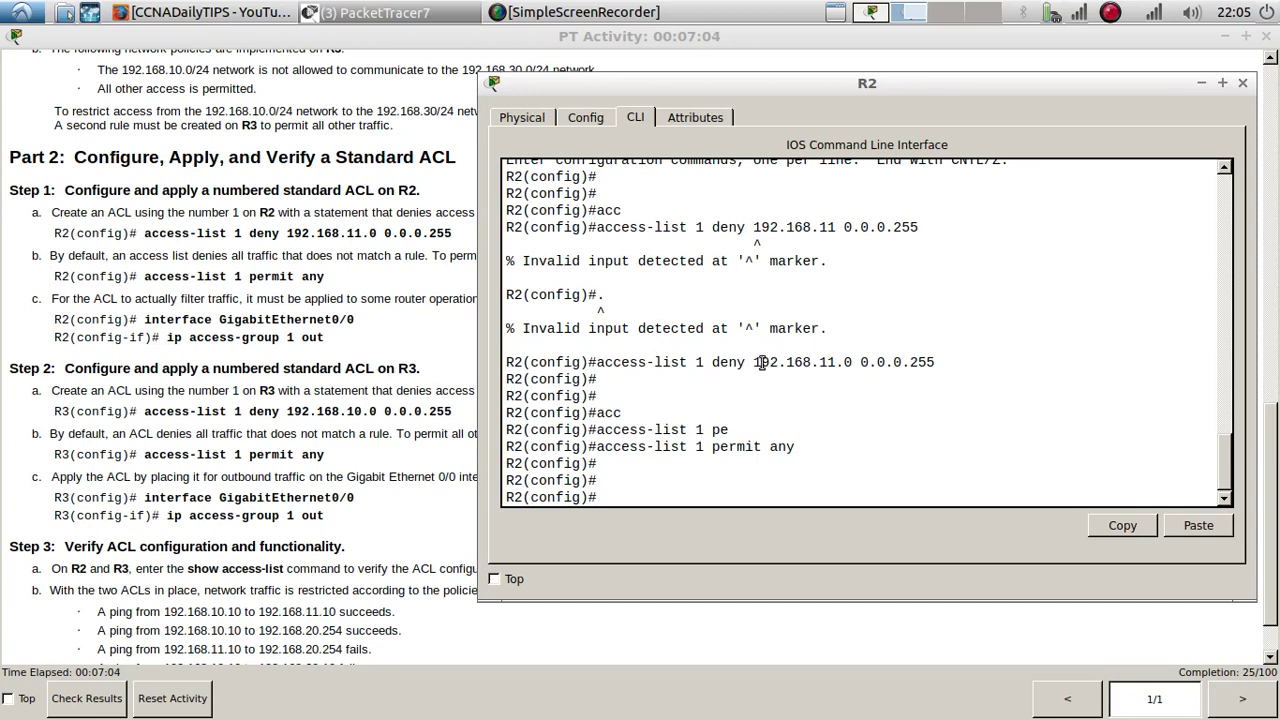
Review the deny and permit statements entered for access list 1 in R2's console by highlighting them.
left_click_drag(757, 363, 853, 363)
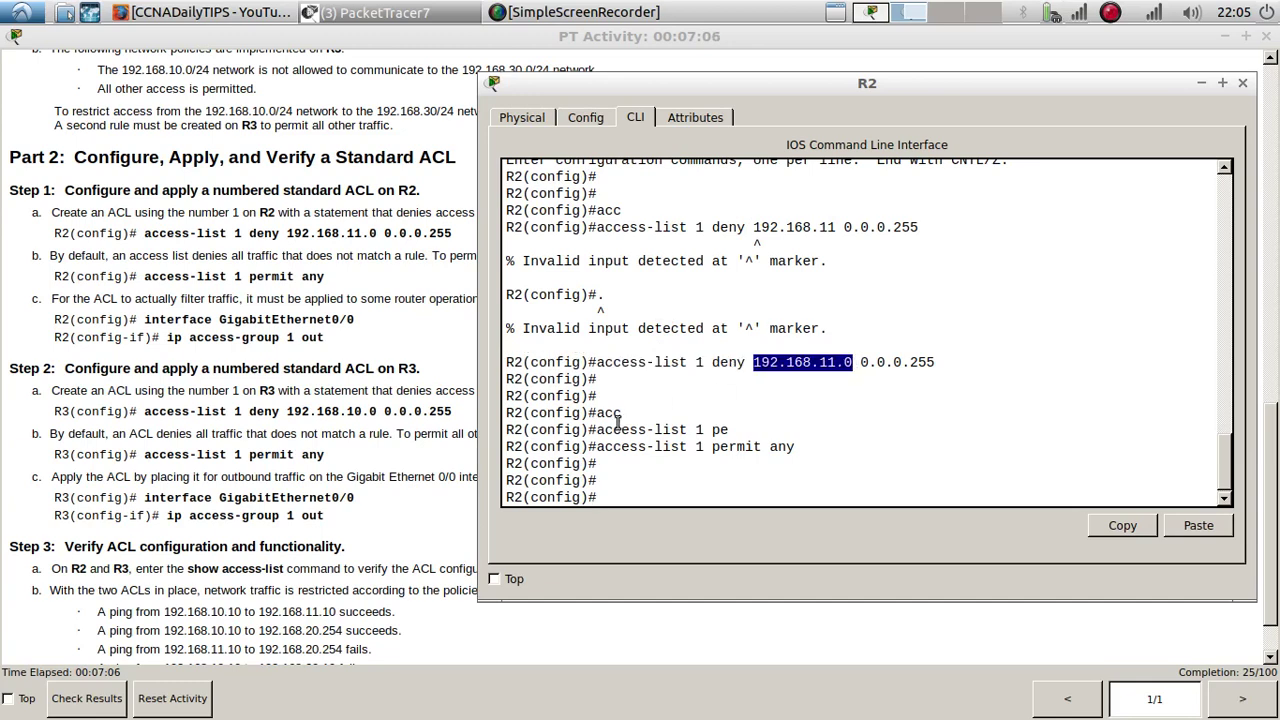
left_click_drag(599, 362, 943, 363)
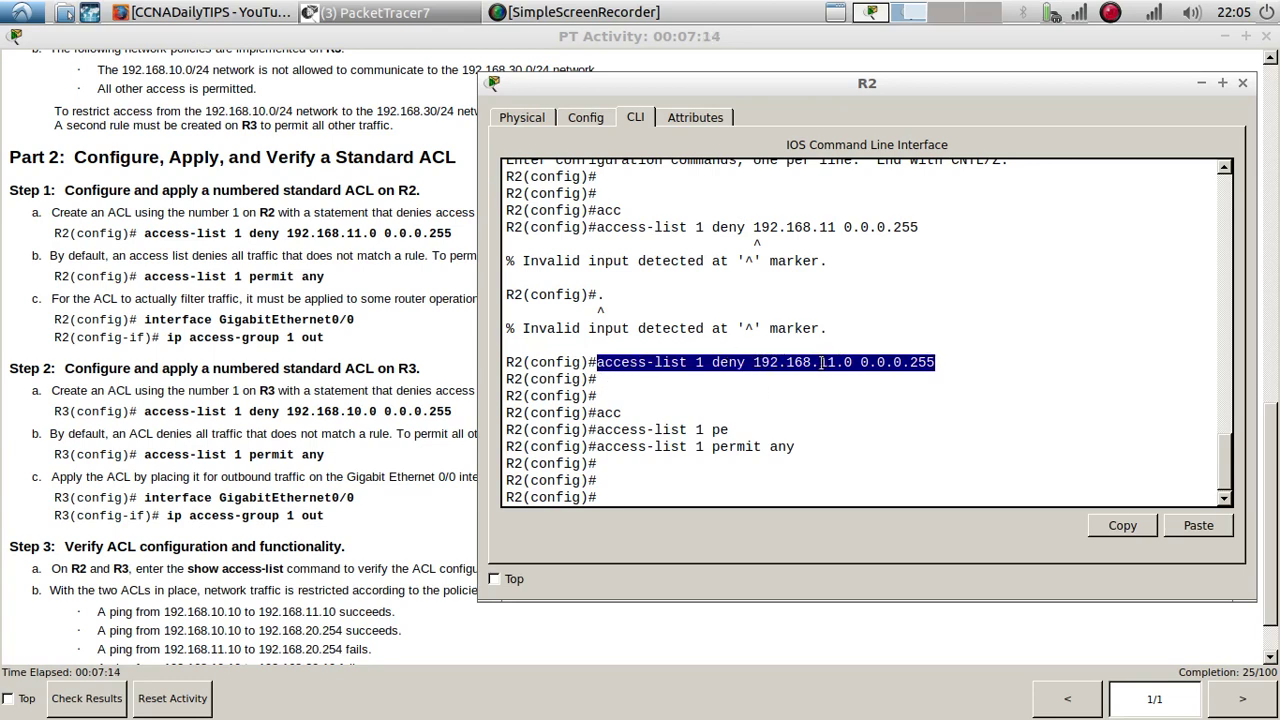
left_click_drag(697, 378, 530, 362)
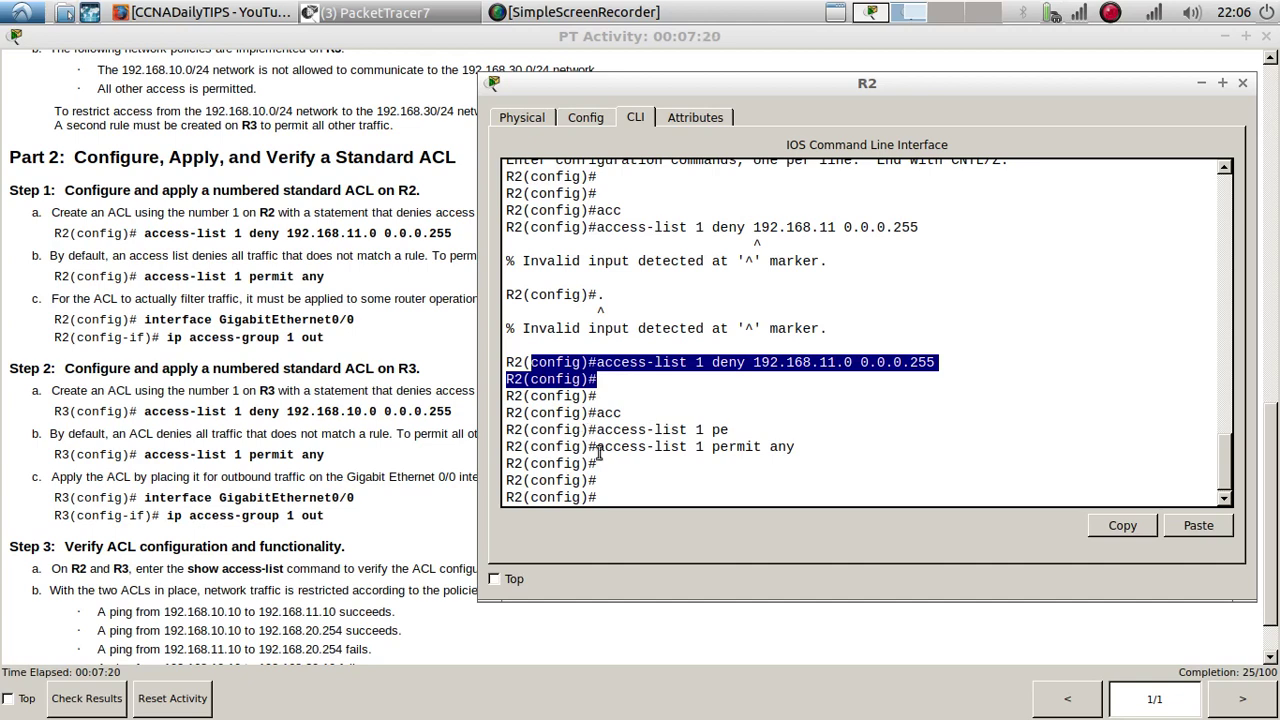
left_click_drag(598, 452, 798, 447)
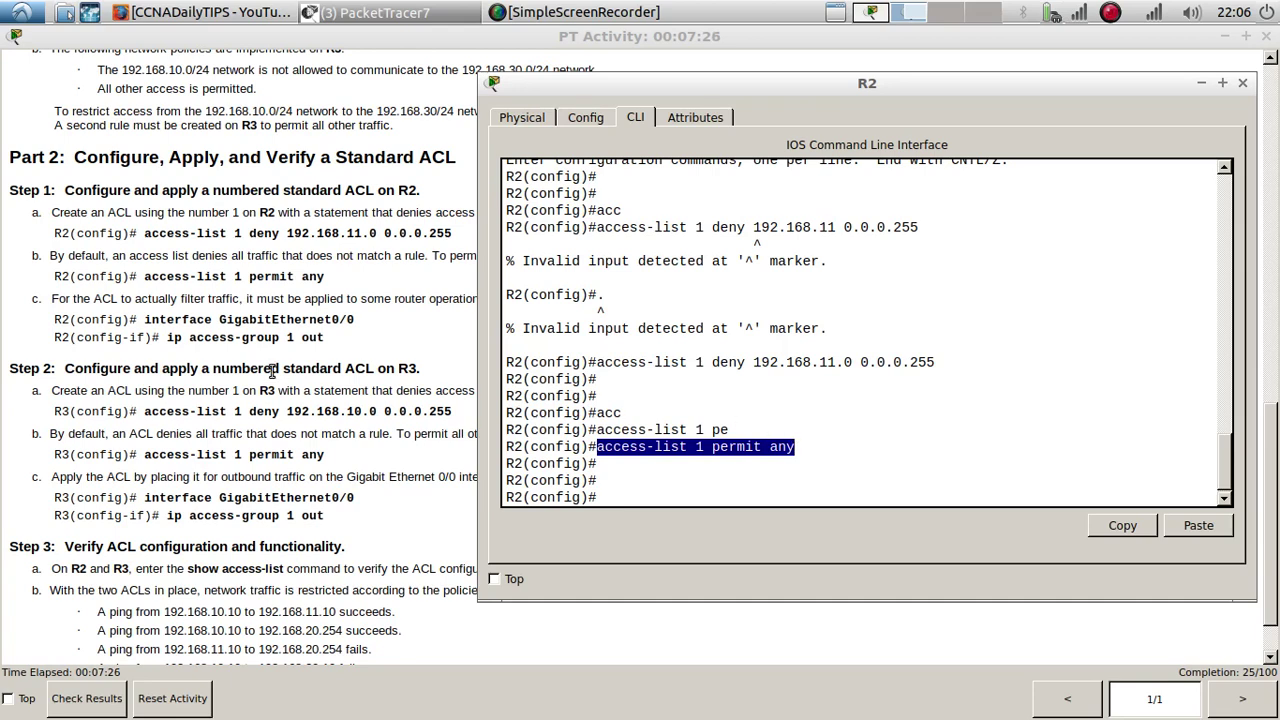
left_click(653, 493)
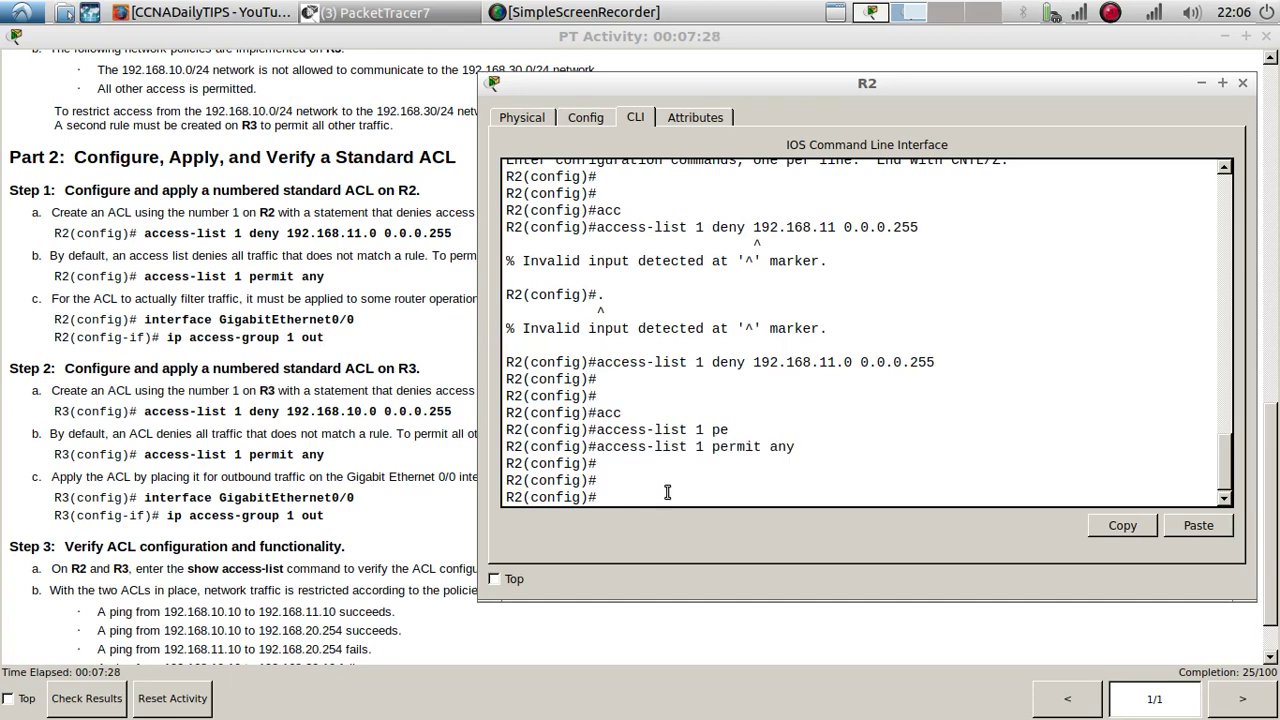
Apply access list 1 to outbound traffic on R2's interface g0/0 with ip access-group 1 out.
type("int g0/0")
key("Return")
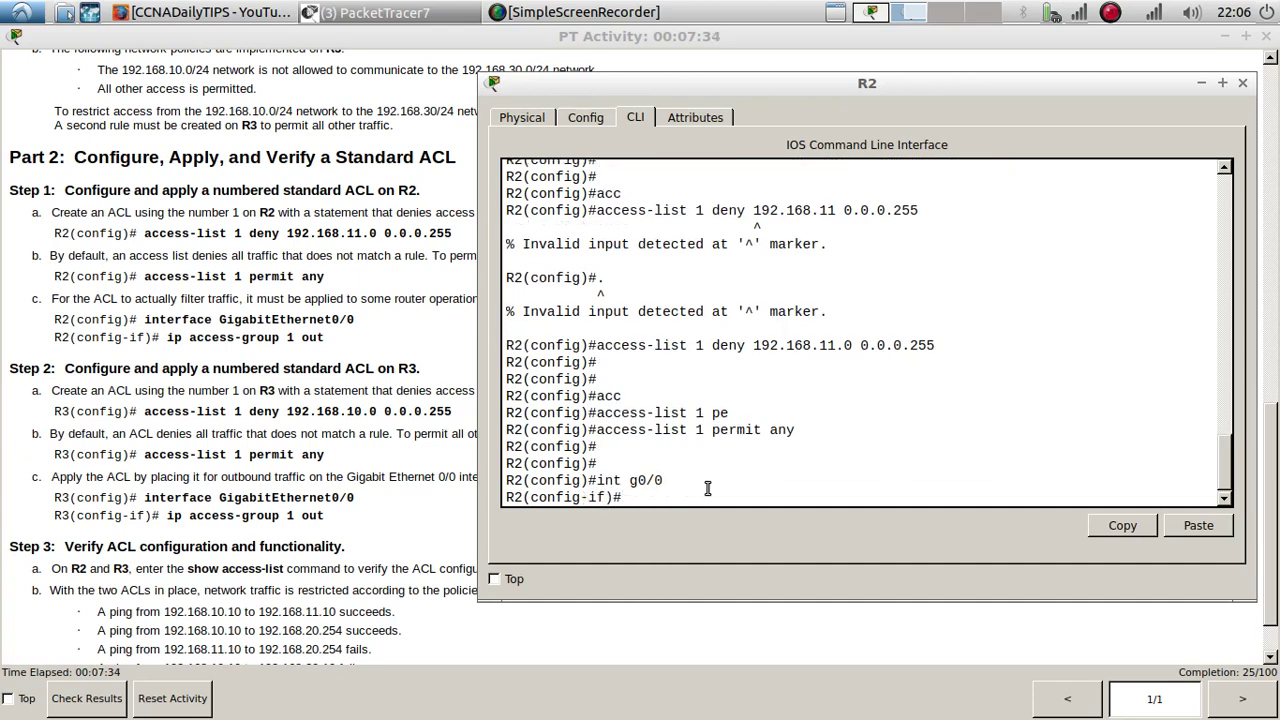
type("ip acc")
key("Tab")
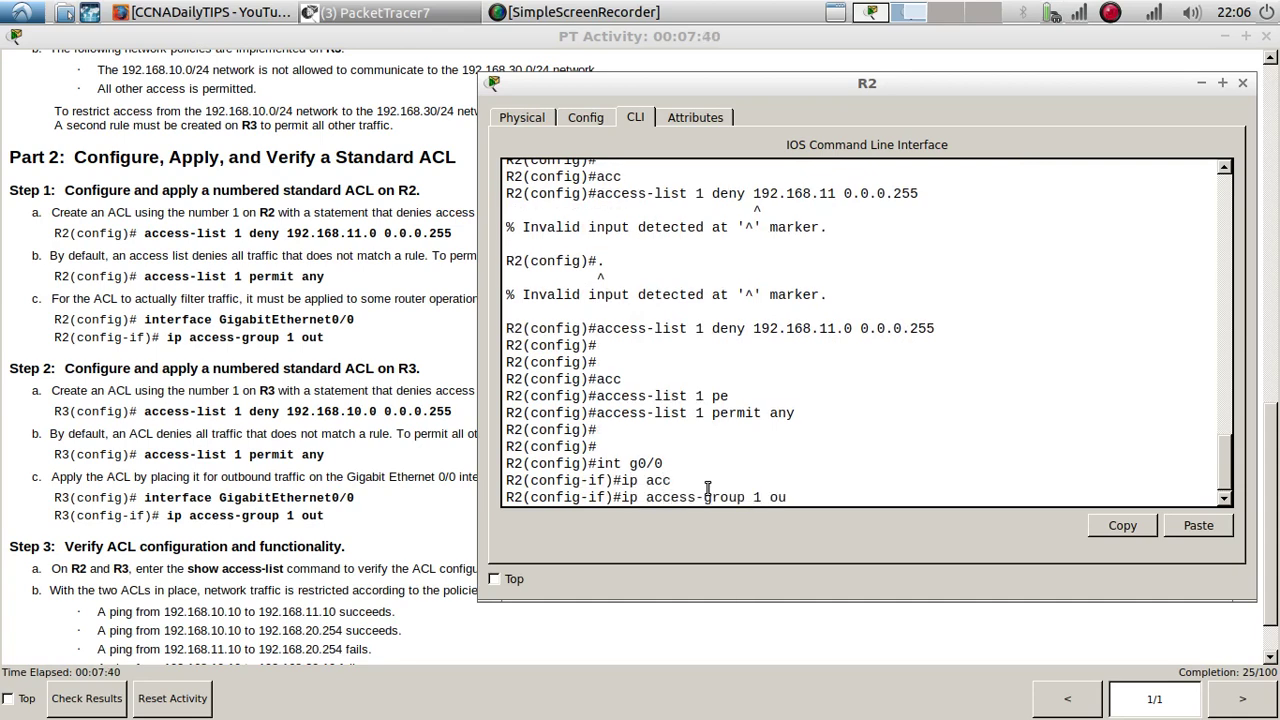
key("Tab")
key("Return")
key("Return")
key("Return")
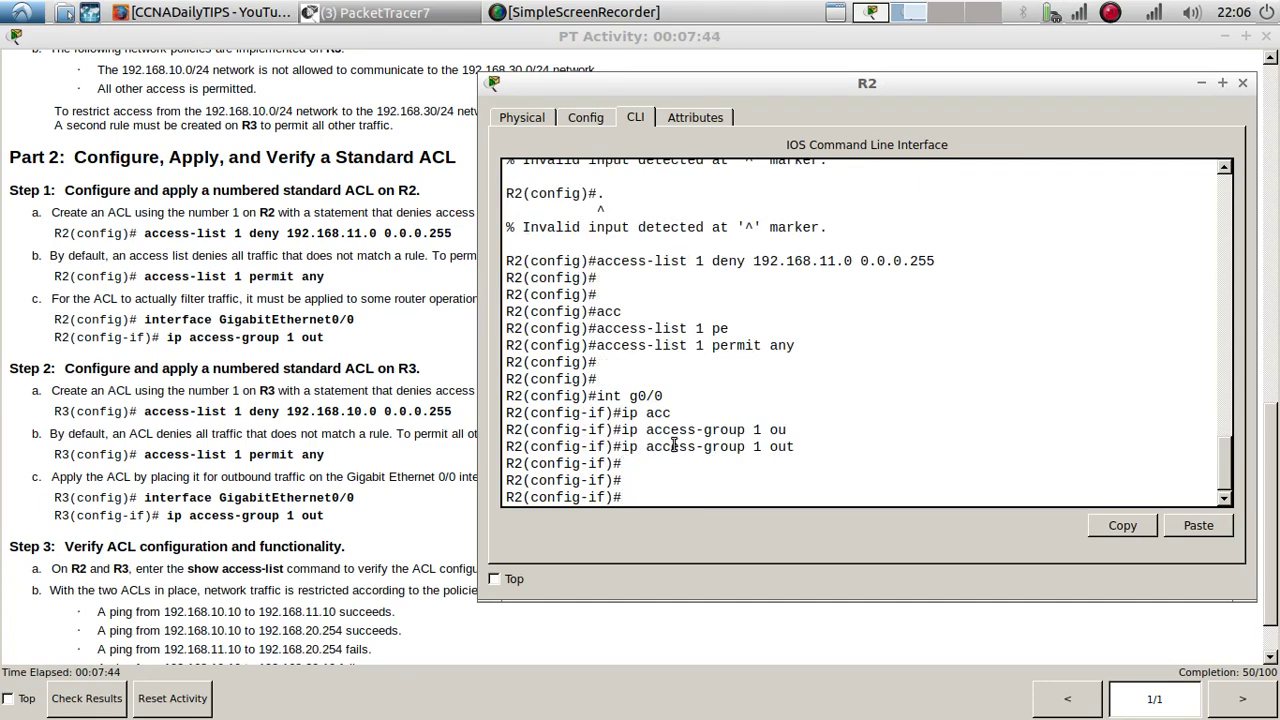
Compare the list number in R2's ip access-group command with the number in its access-list statements.
double_click(755, 447)
double_click(700, 345)
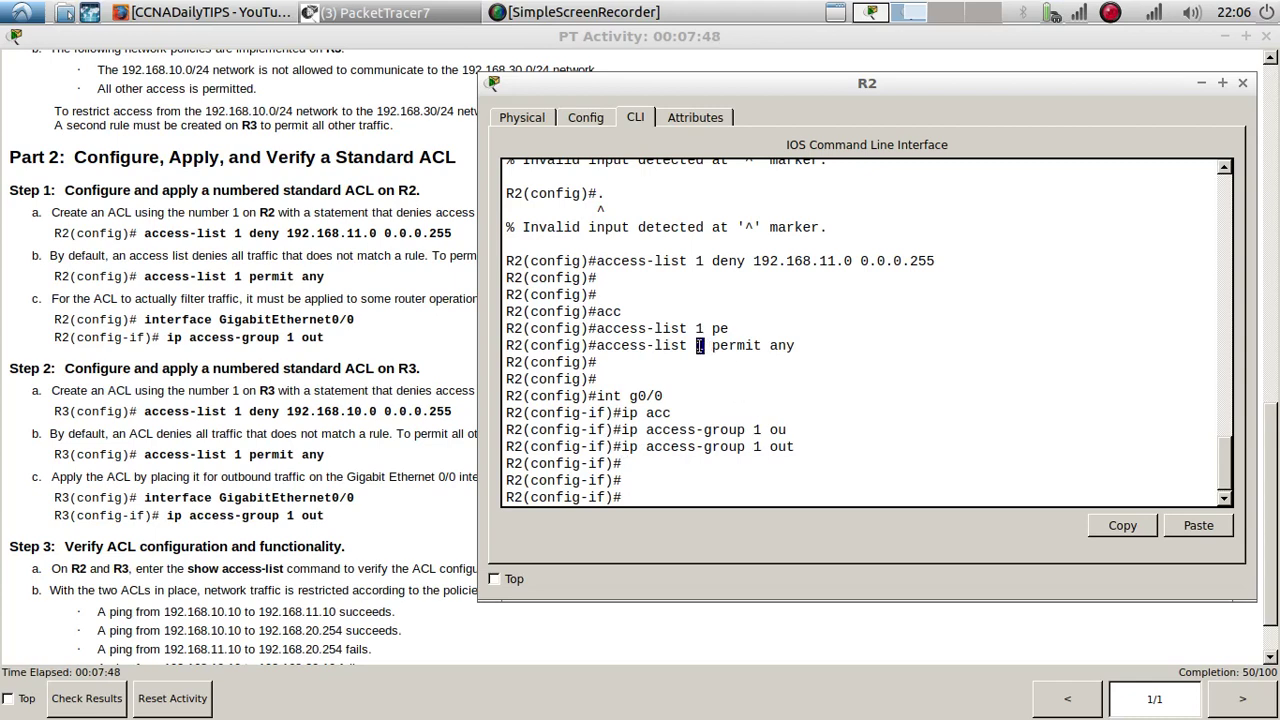
double_click(699, 261)
Open router R3's device window from the topology and bring it over the activity instructions.
left_click(368, 12)
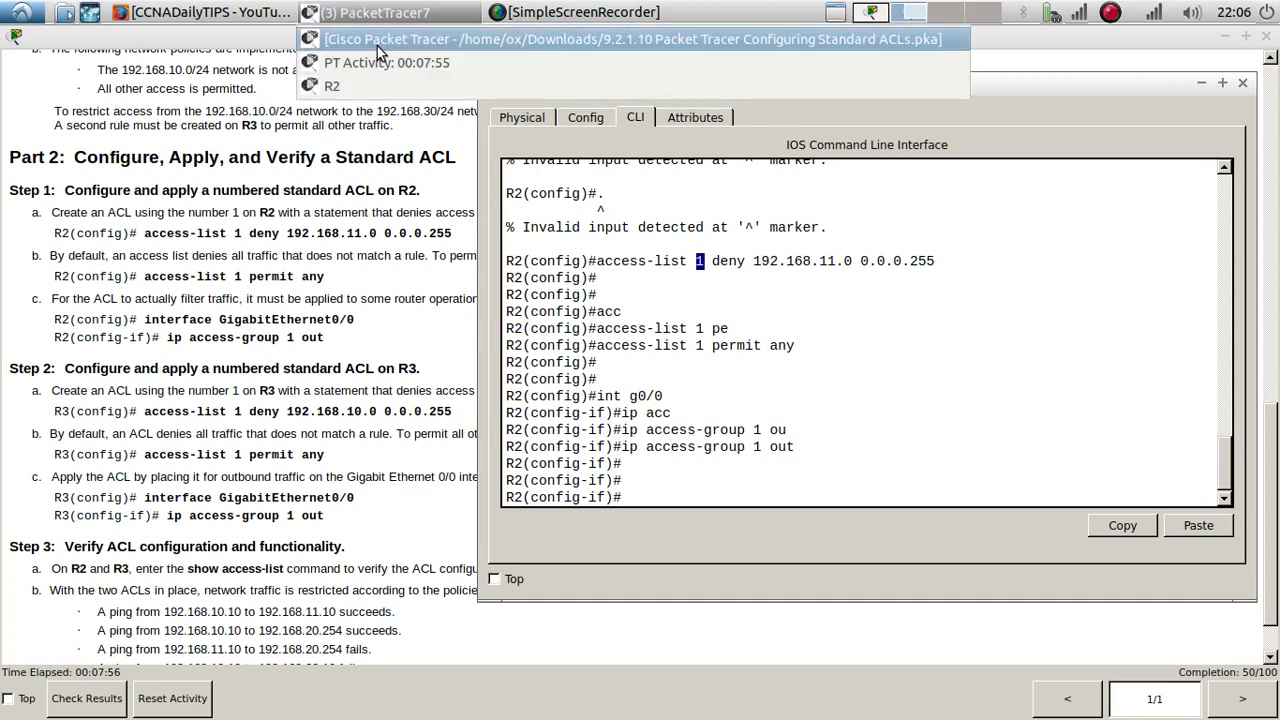
left_click(377, 46)
left_click(465, 280)
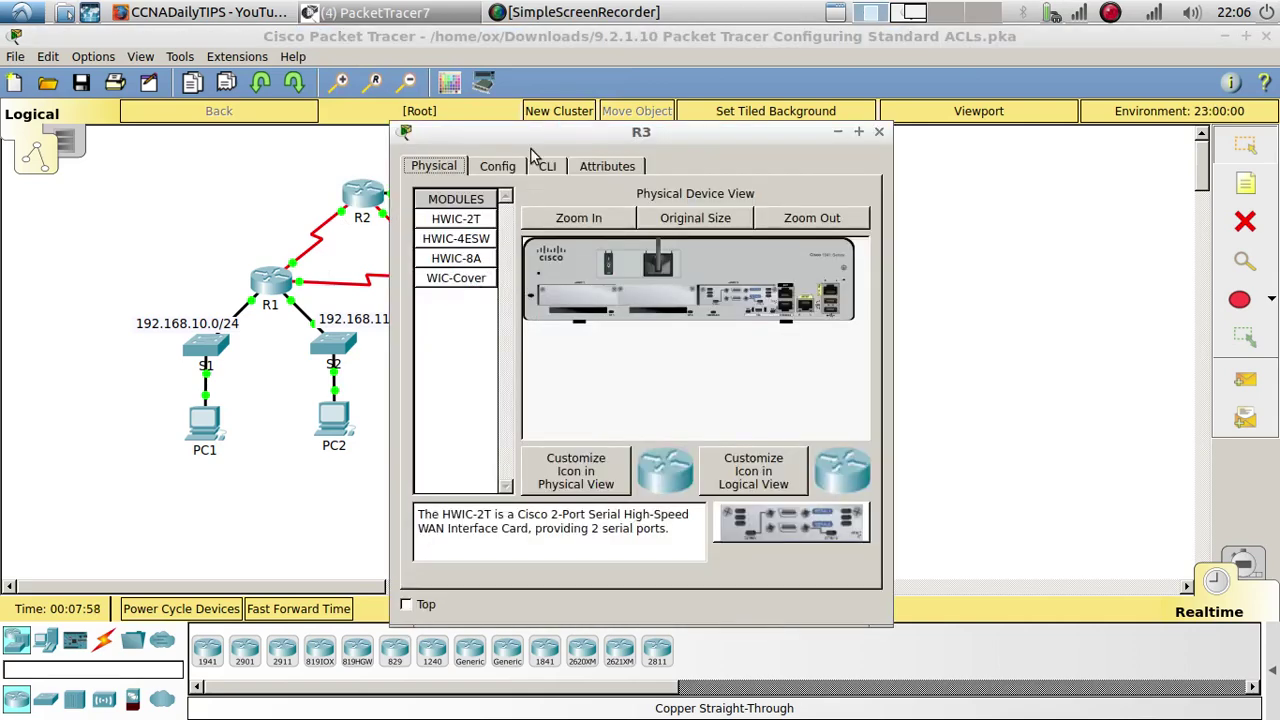
left_click_drag(535, 130, 1278, 68)
key("alt+Tab")
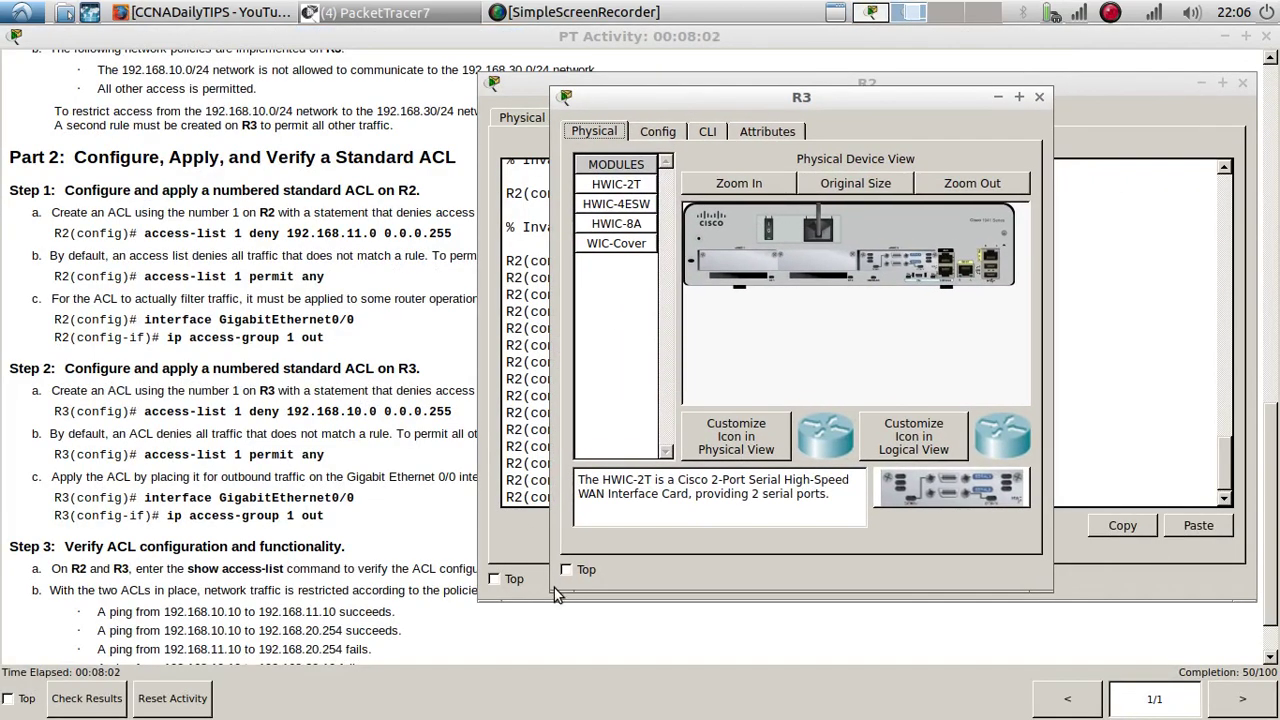
Enlarge R3's device window and show its command-line interface.
left_click_drag(556, 593, 468, 595)
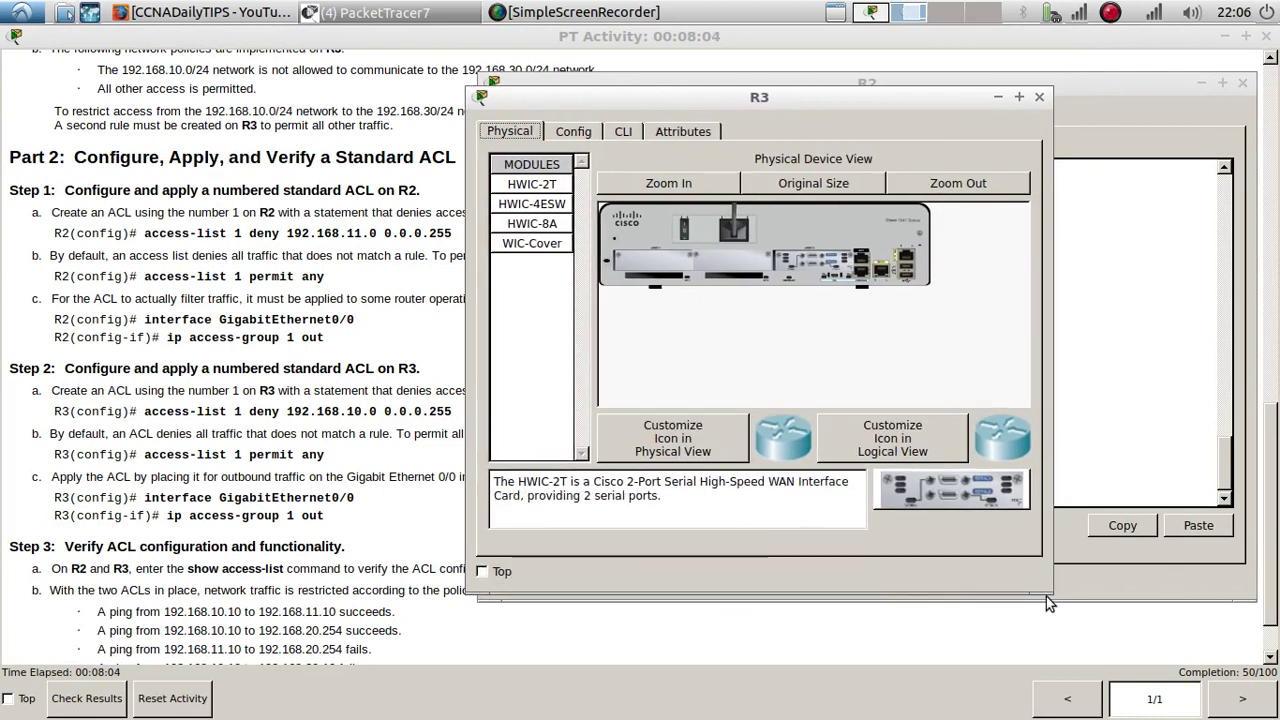
left_click_drag(1046, 596, 1256, 607)
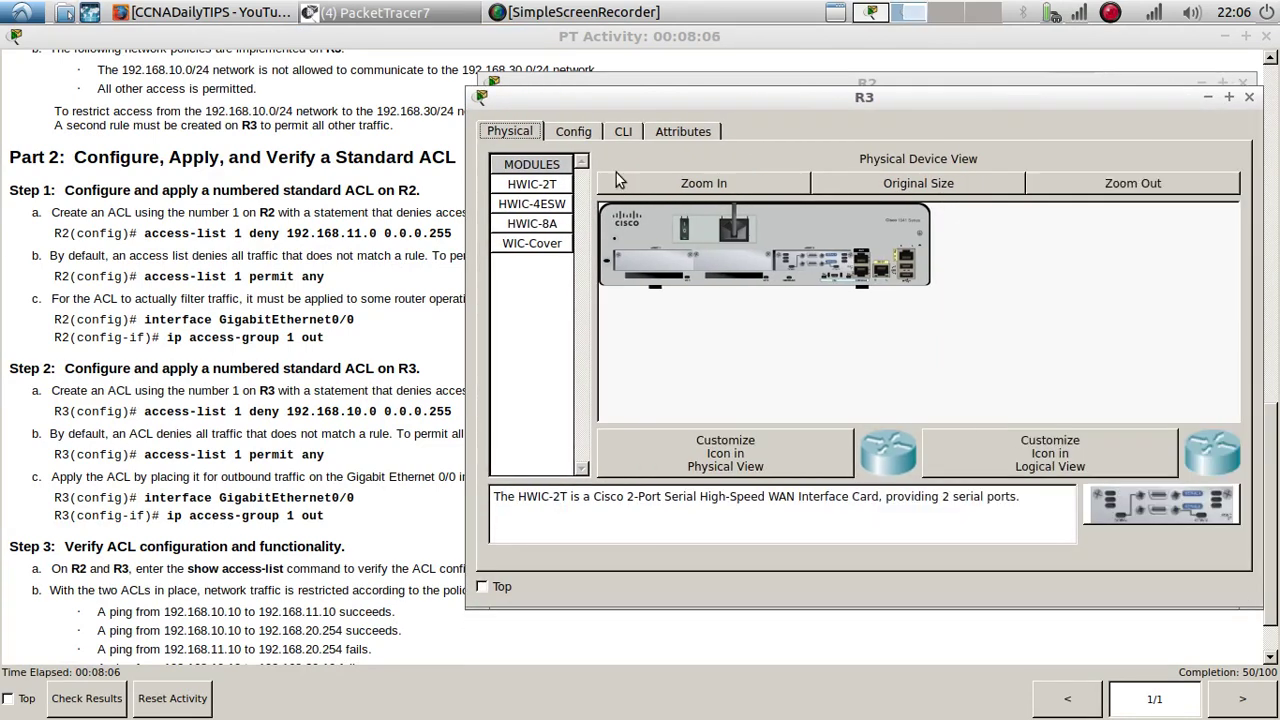
left_click(612, 134)
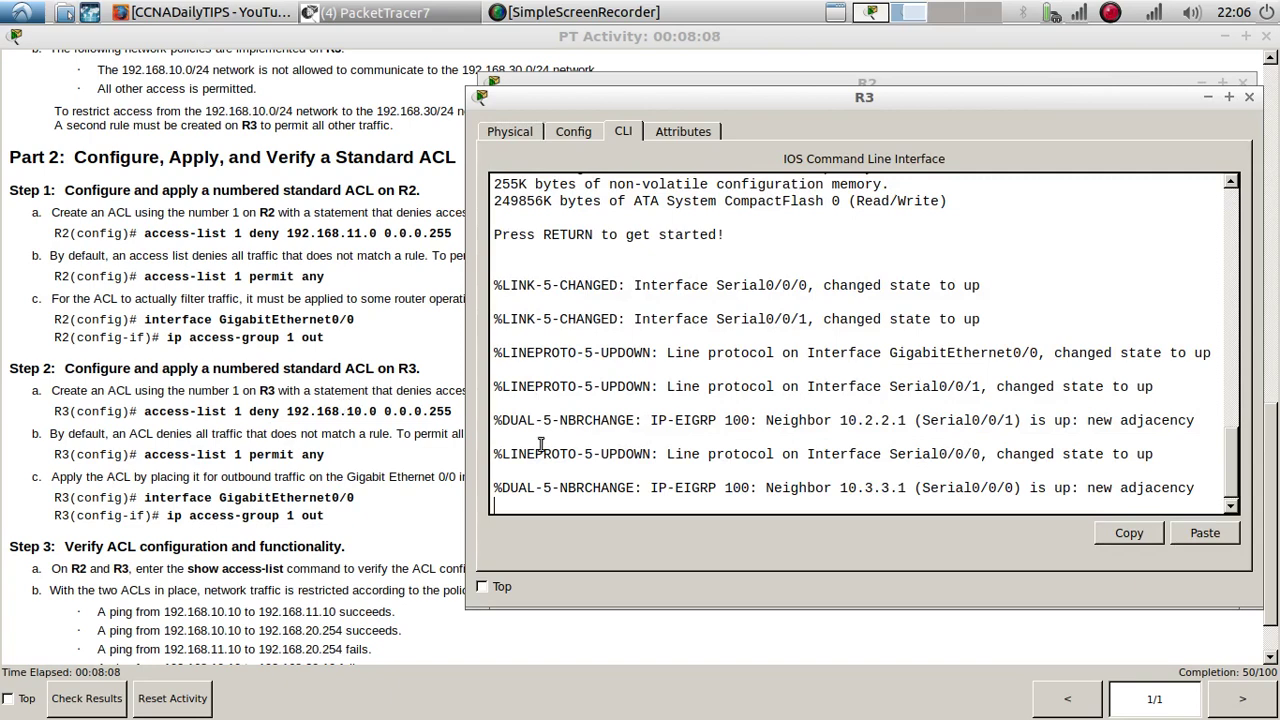
Start R3's console session and enter global configuration mode with en and config t.
key("Return")
key("Return")
key("Return")
type("en")
key("Return")
key("Return")
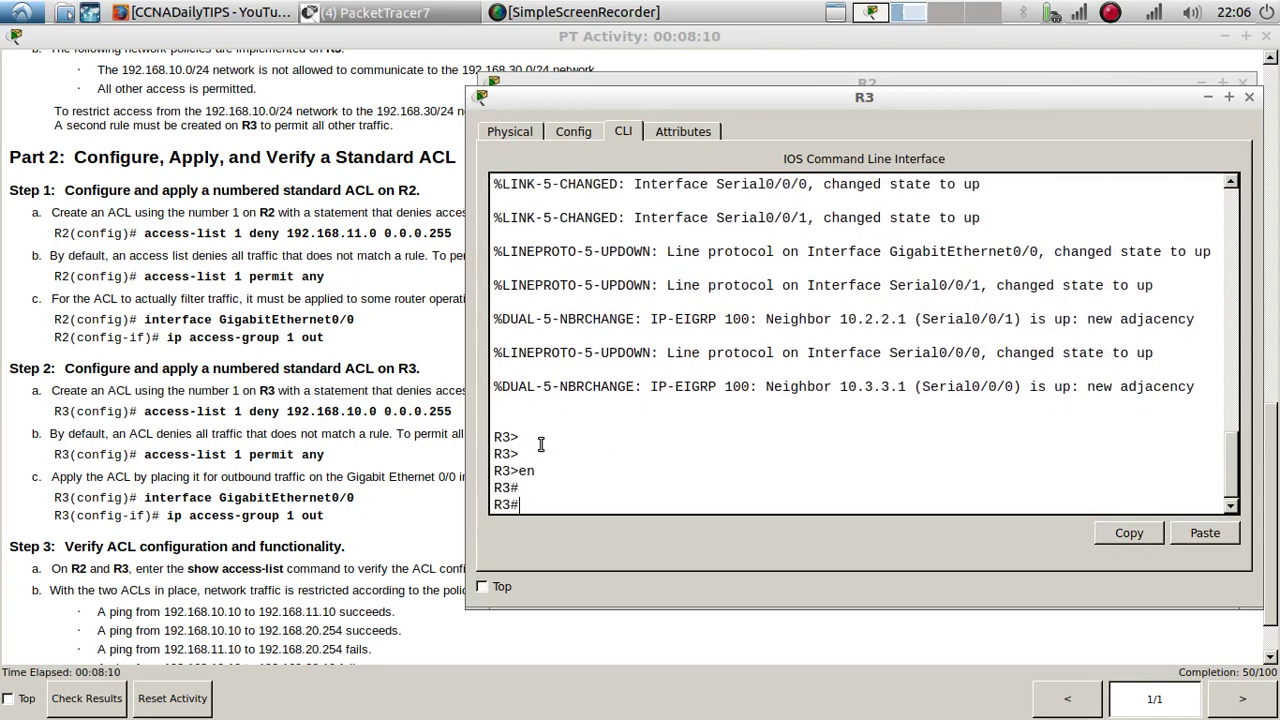
type("config t")
key("Return")
key("Return")
key("Return")
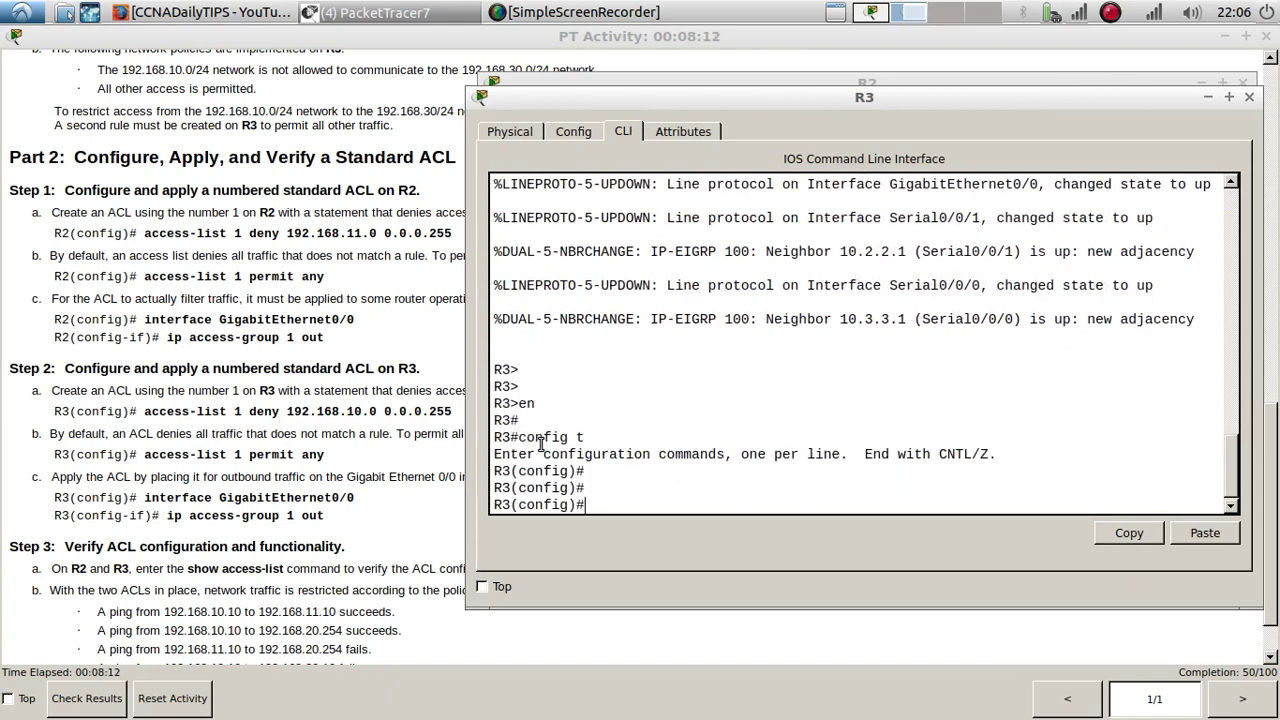
Add a statement to access list 1 on R3 denying network 192.168.10.0 with wildcard mask 0.0.0.255.
type("ip")
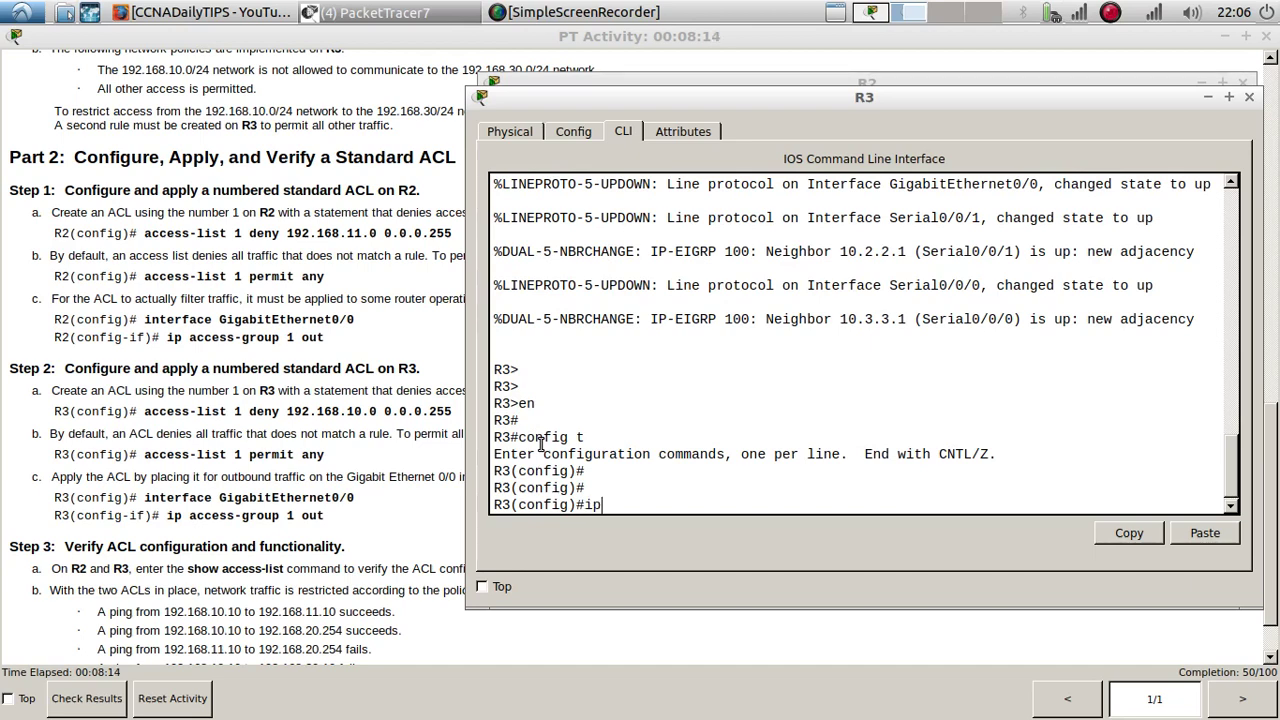
key("BackSpace")
key("BackSpace")
type("acc")
key("Tab")
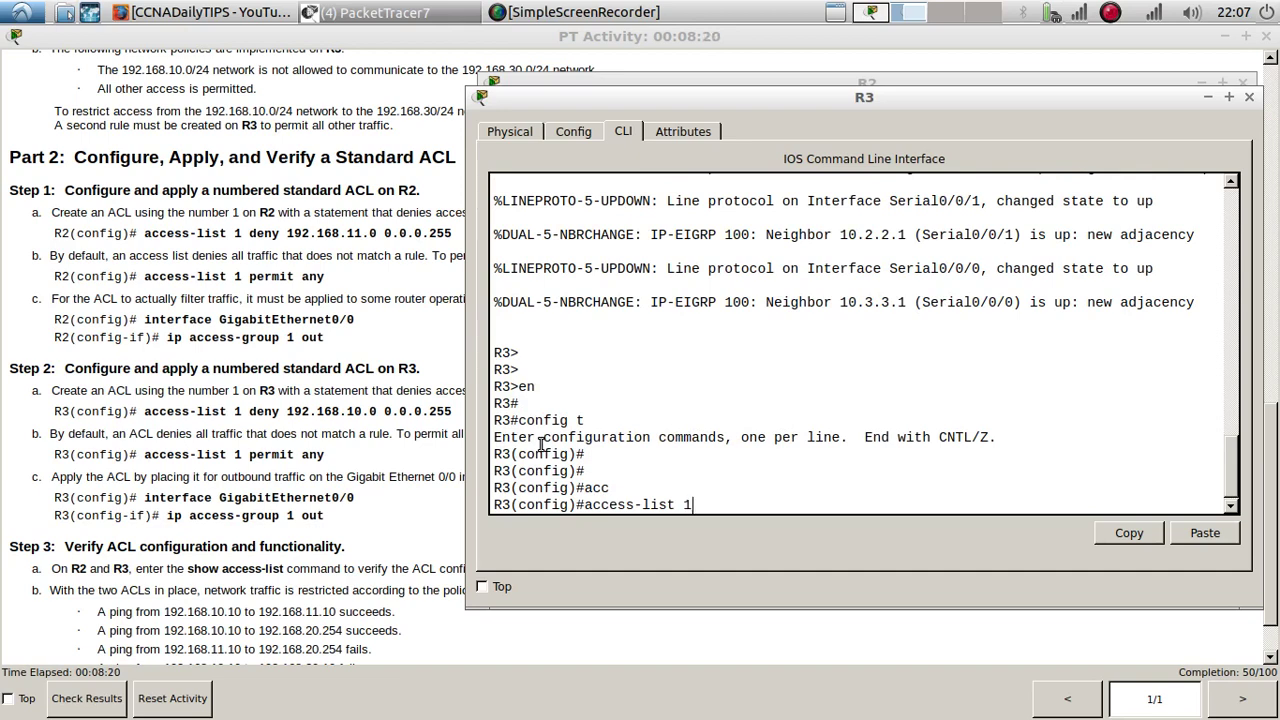
type("1")
type("den")
key("Tab")
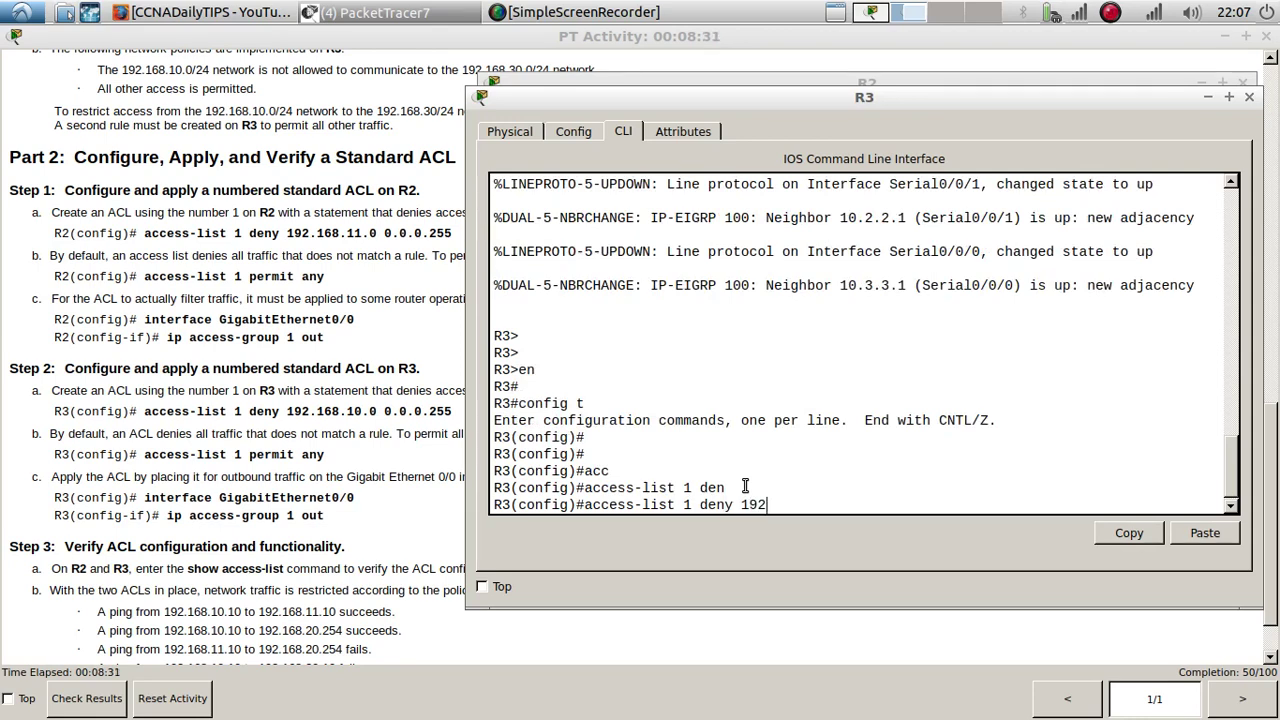
type("192.168.10.0 0.0.0.2")
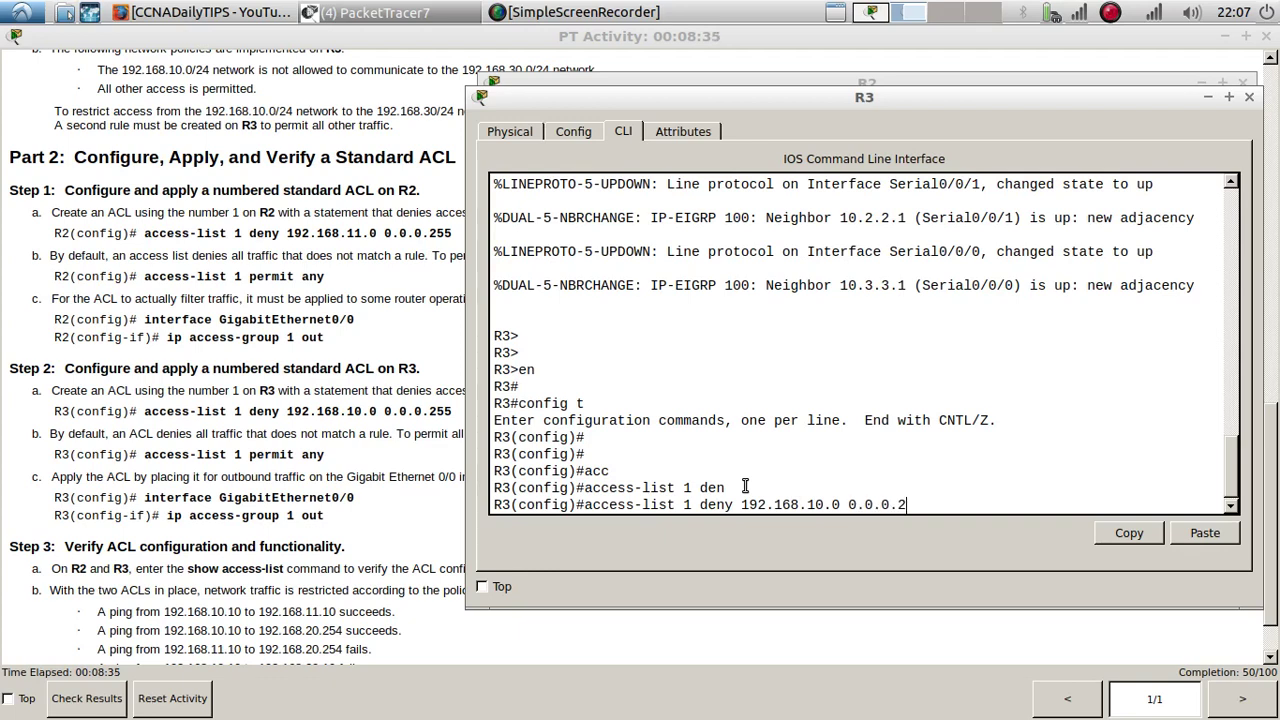
type("55")
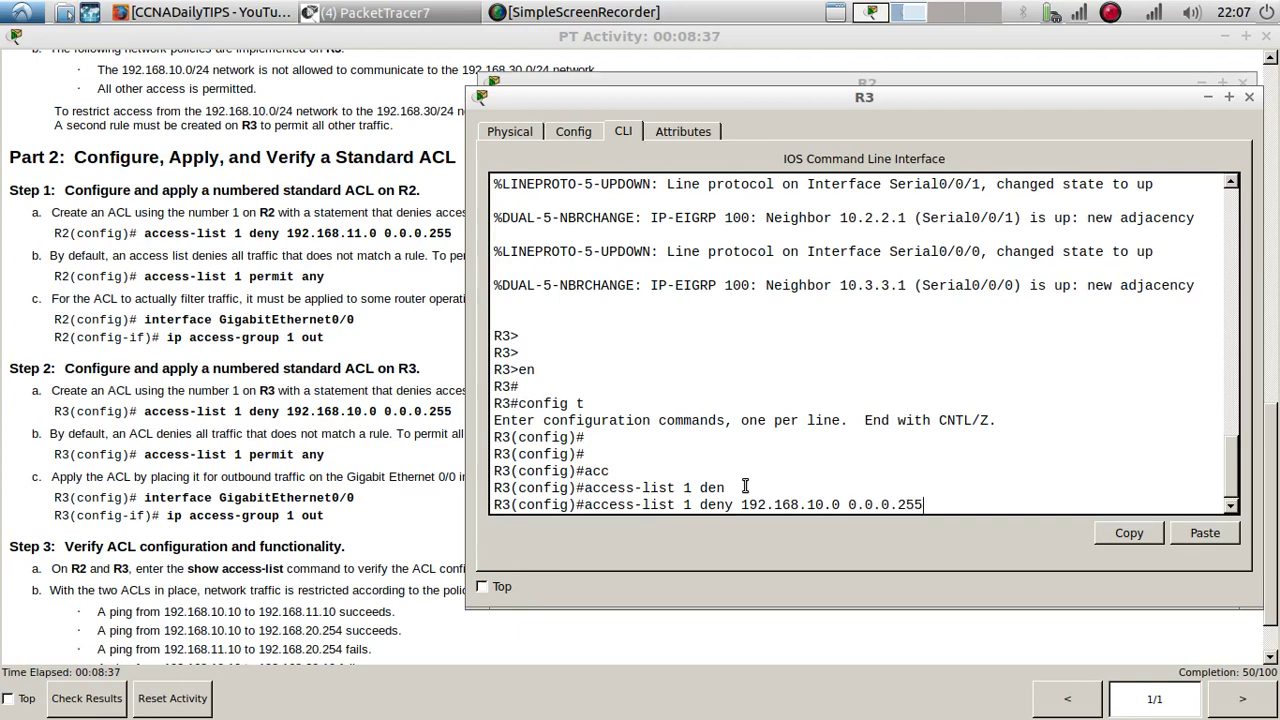
key("Return")
key("Return")
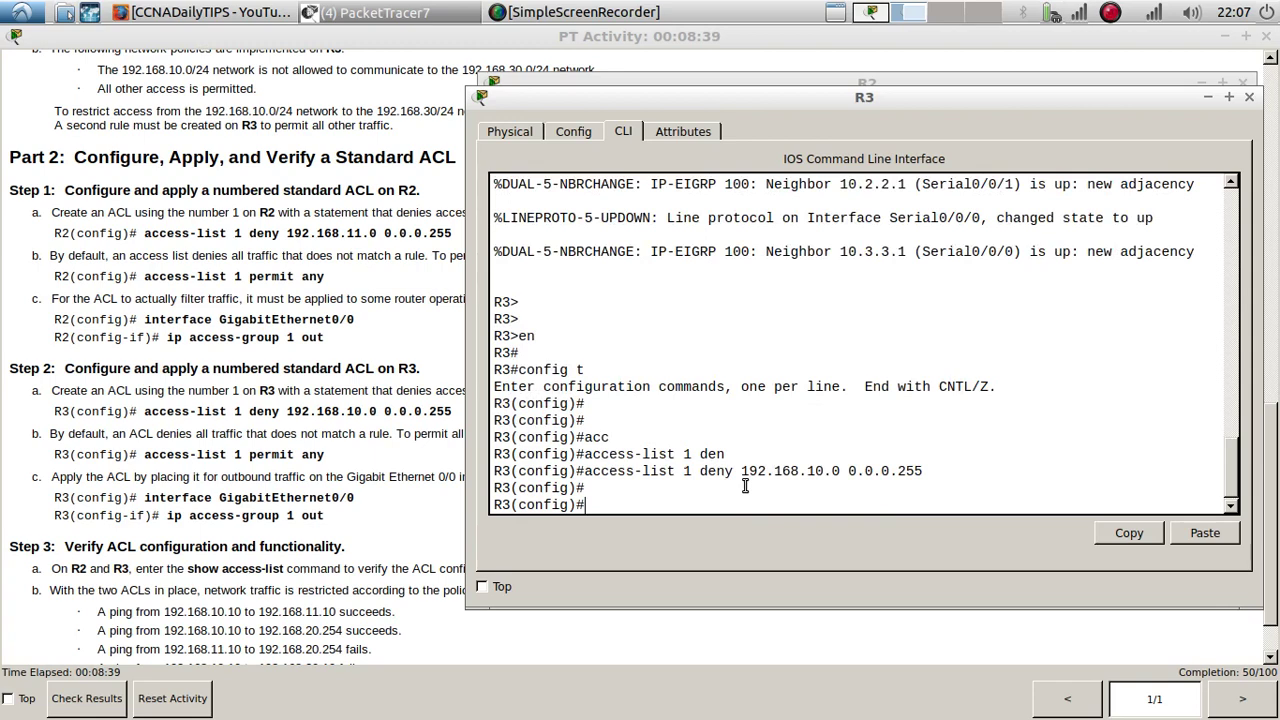
Add a statement to access list 1 on R3 permitting any other traffic.
type("acc")
key("Tab")
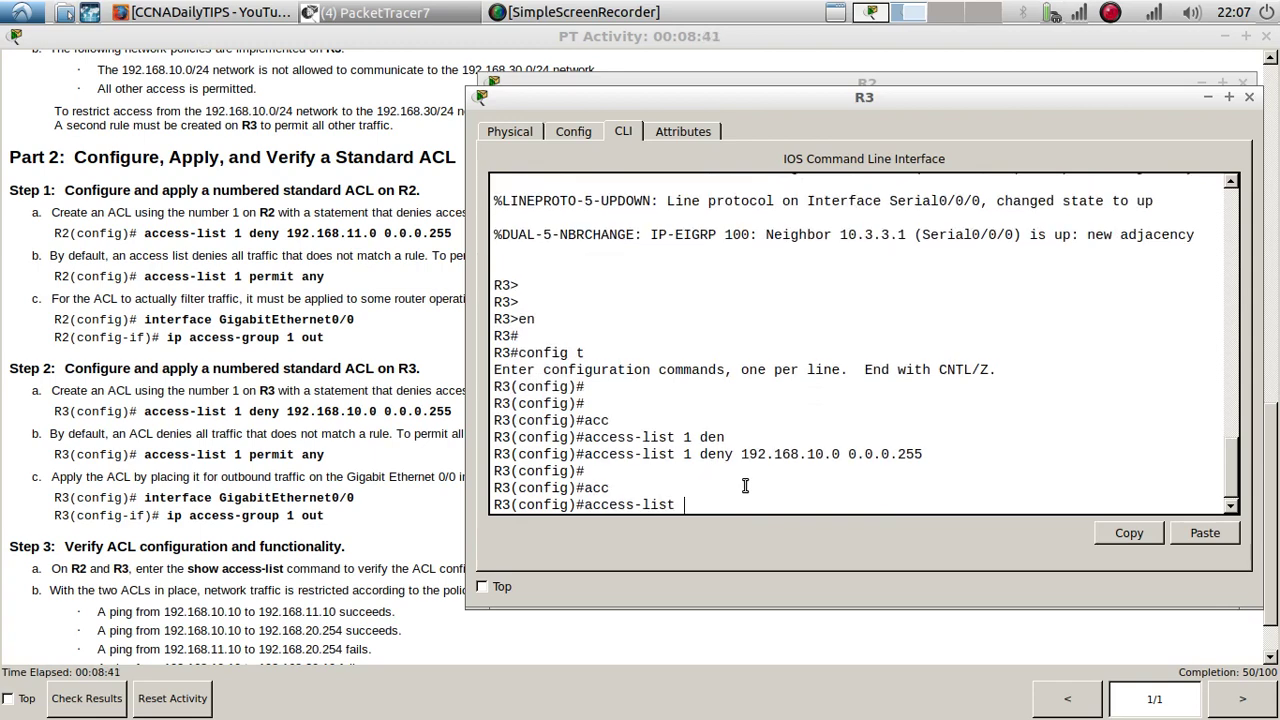
type("1 p")
key("Tab")
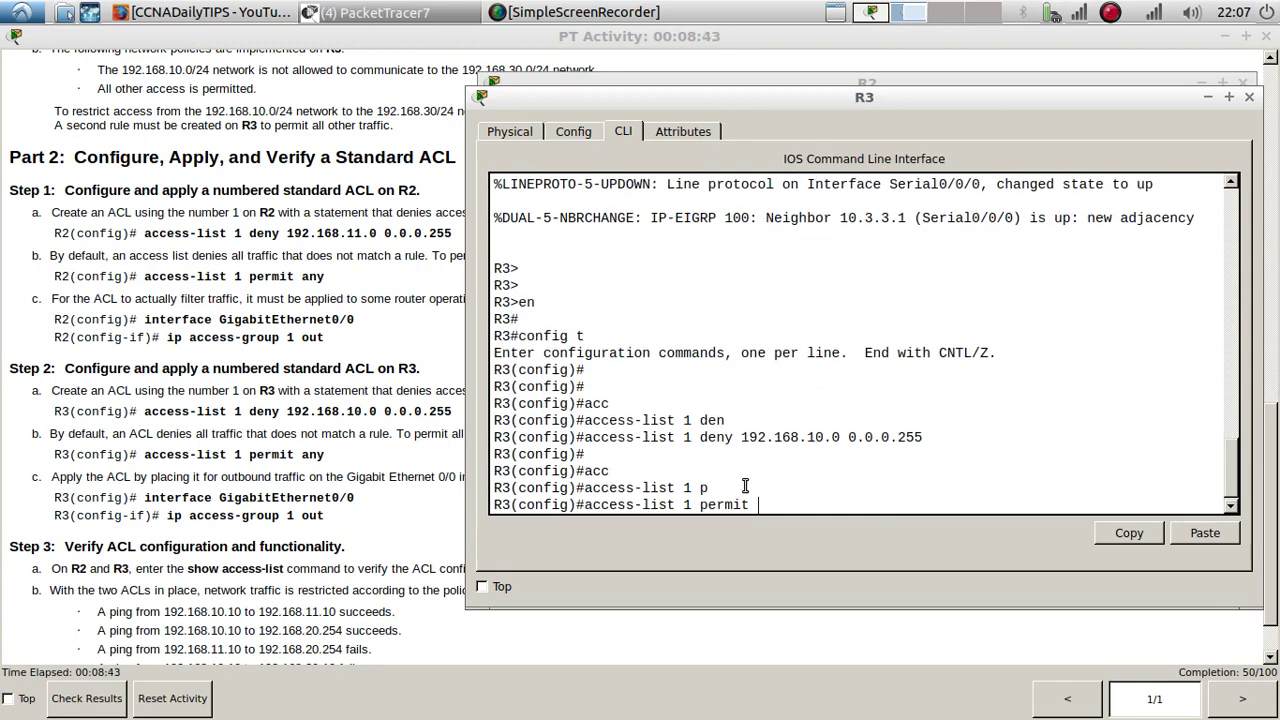
key("Return")
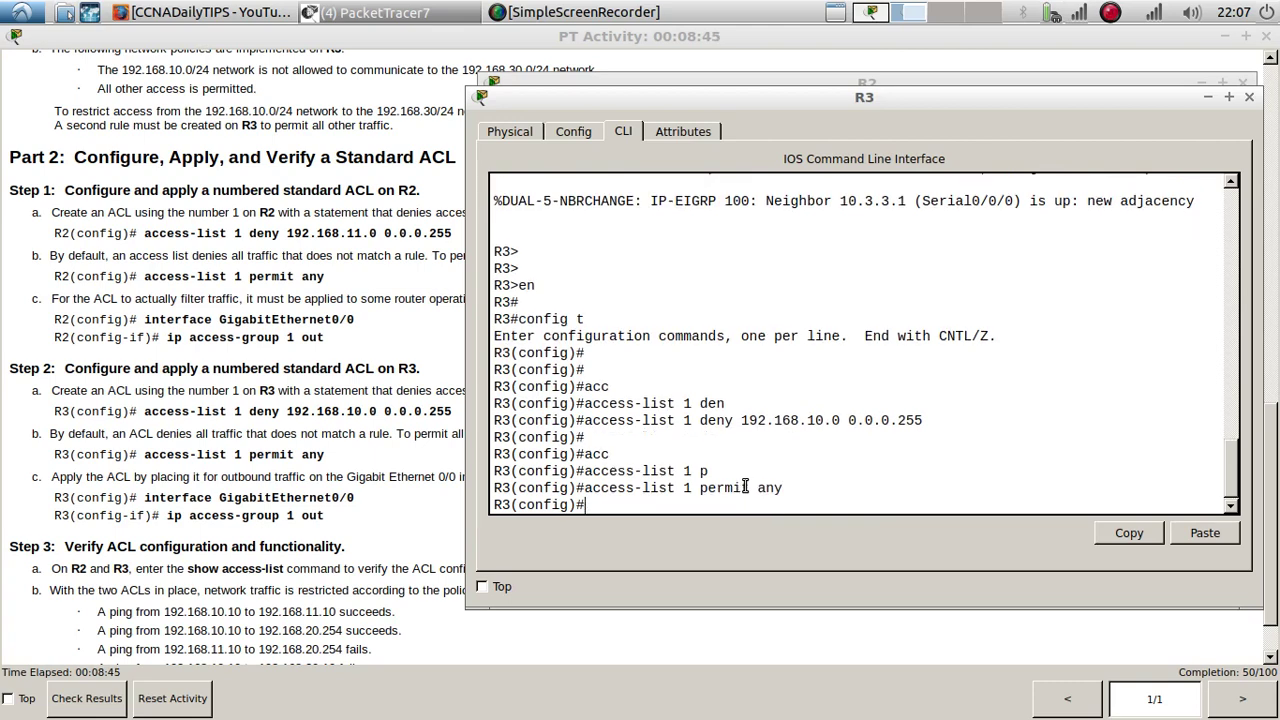
Apply access list 1 to outbound traffic on R3's g0/0 interface with ip access-group 1 out.
left_click_drag(741, 420, 846, 420)
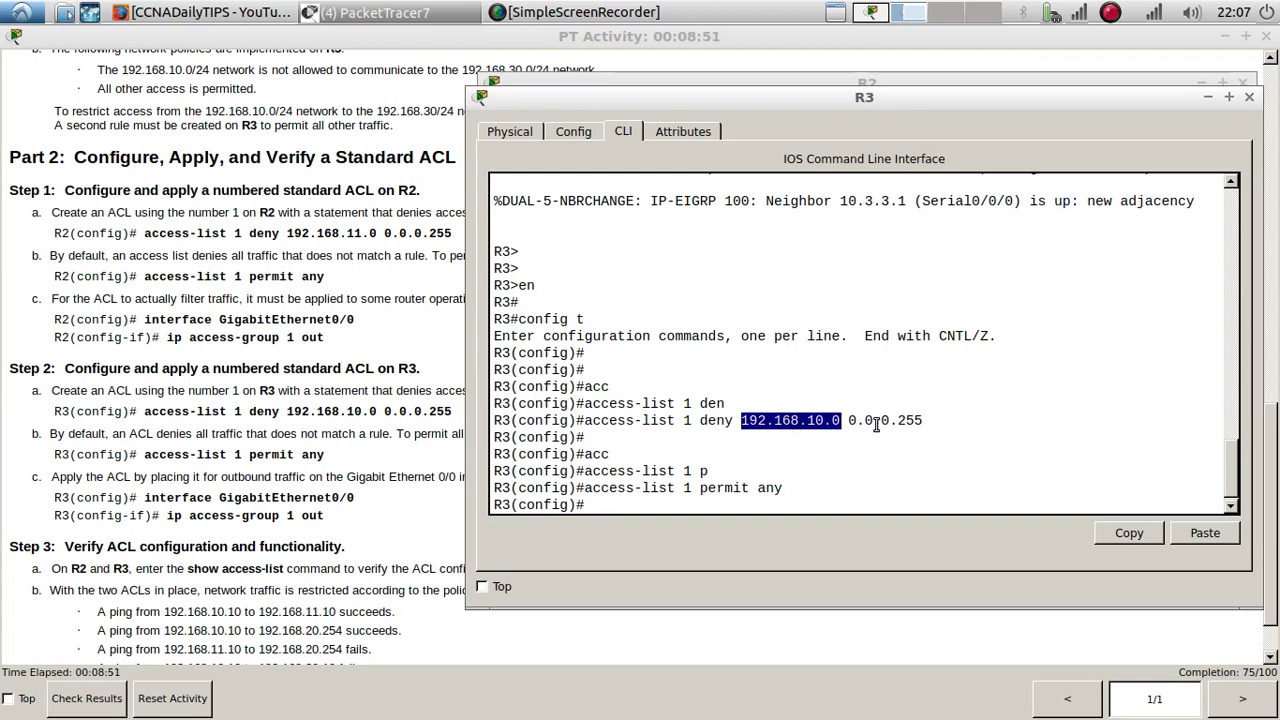
left_click(646, 505)
type("i")
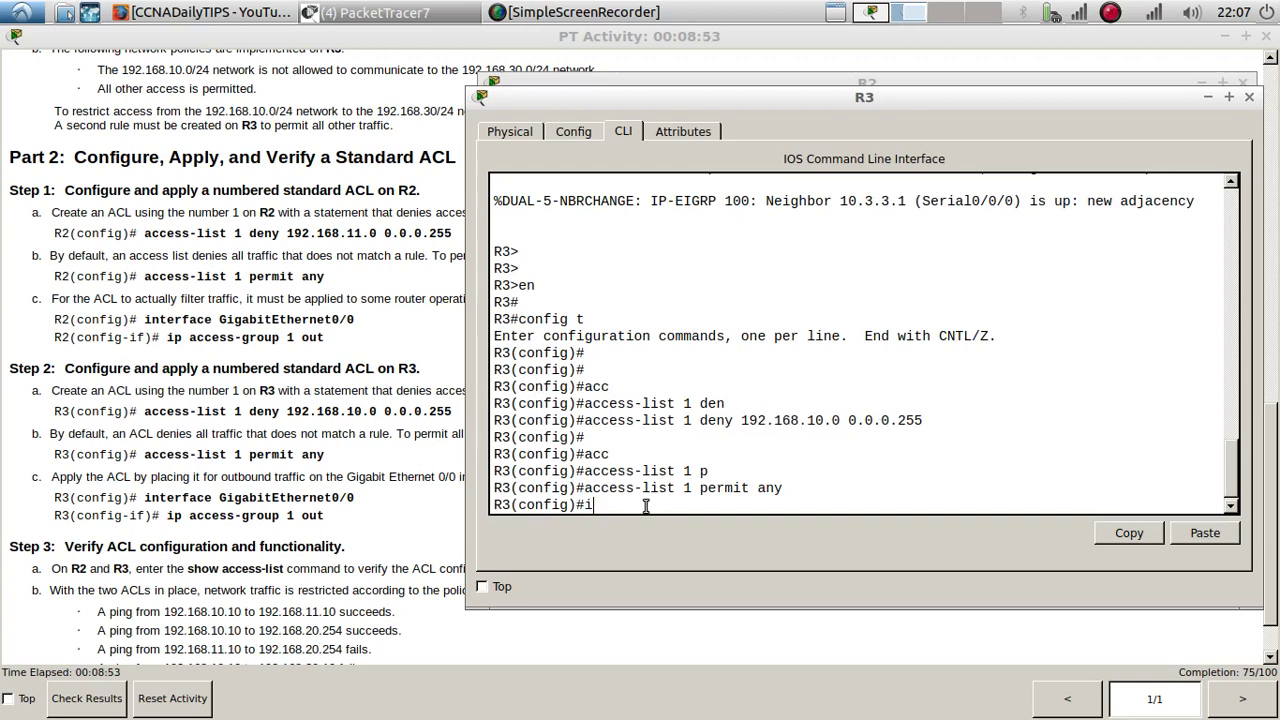
type("nt g0/0")
key("Return")
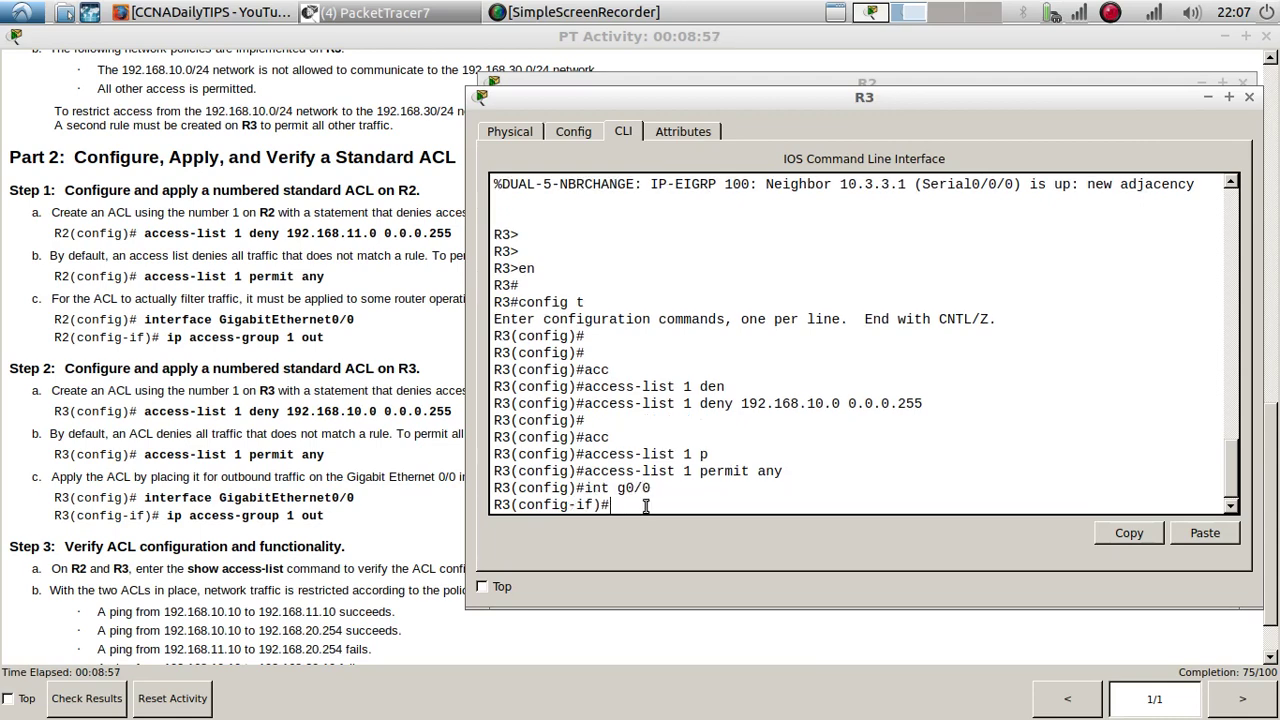
type("ip acc")
key("Tab")
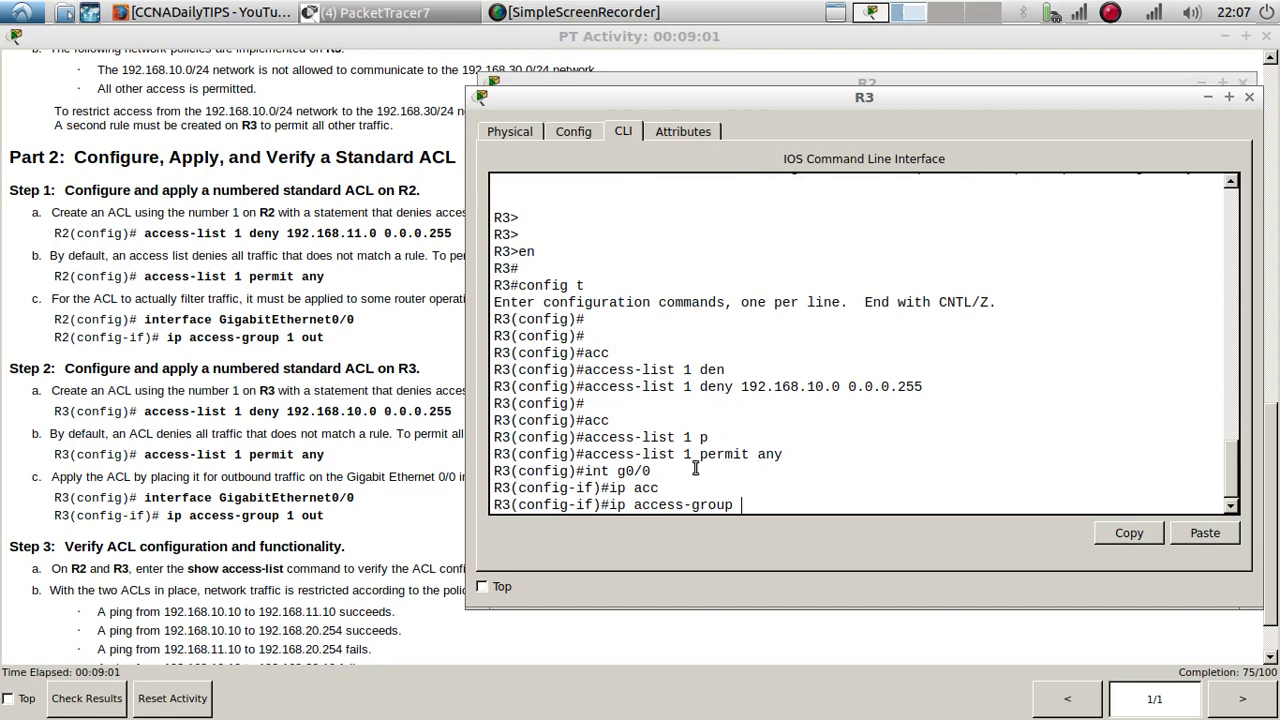
type("1 ou")
key("Tab")
key("Return")
key("Return")
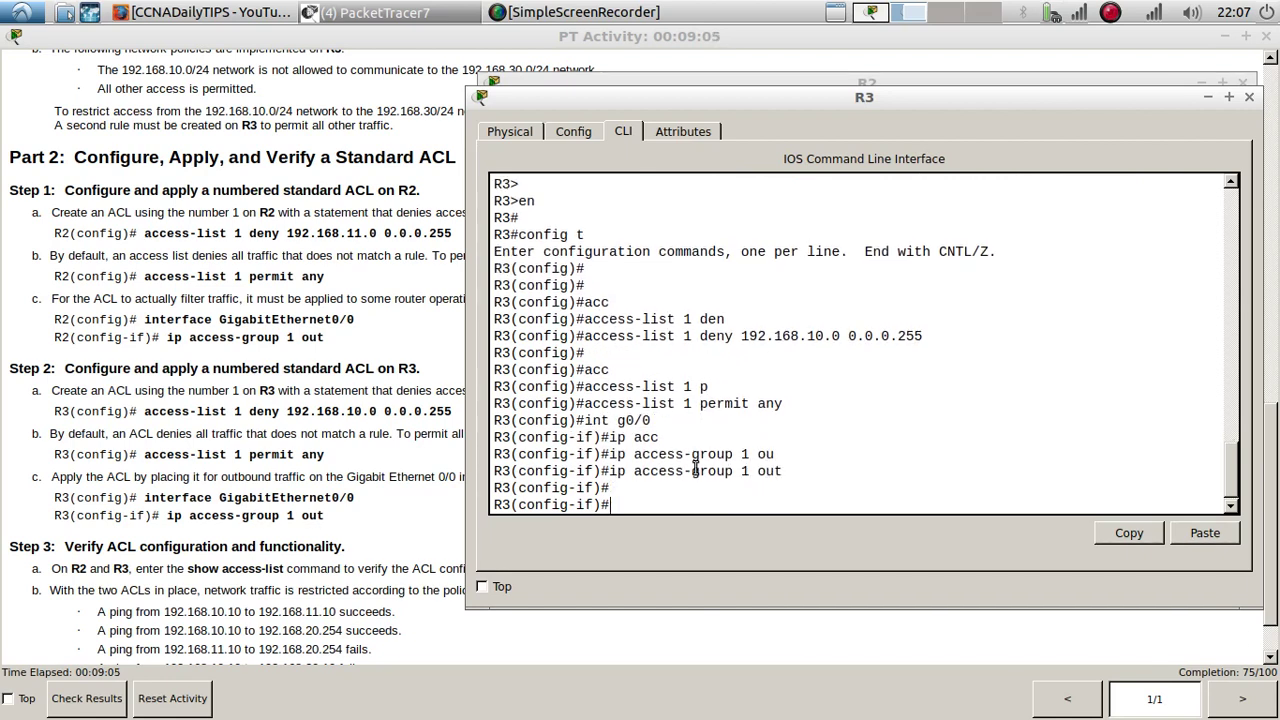
Return to R2's console, leave configuration mode and display its access lists with show access-lists.
scroll(347, 440, "down", 1)
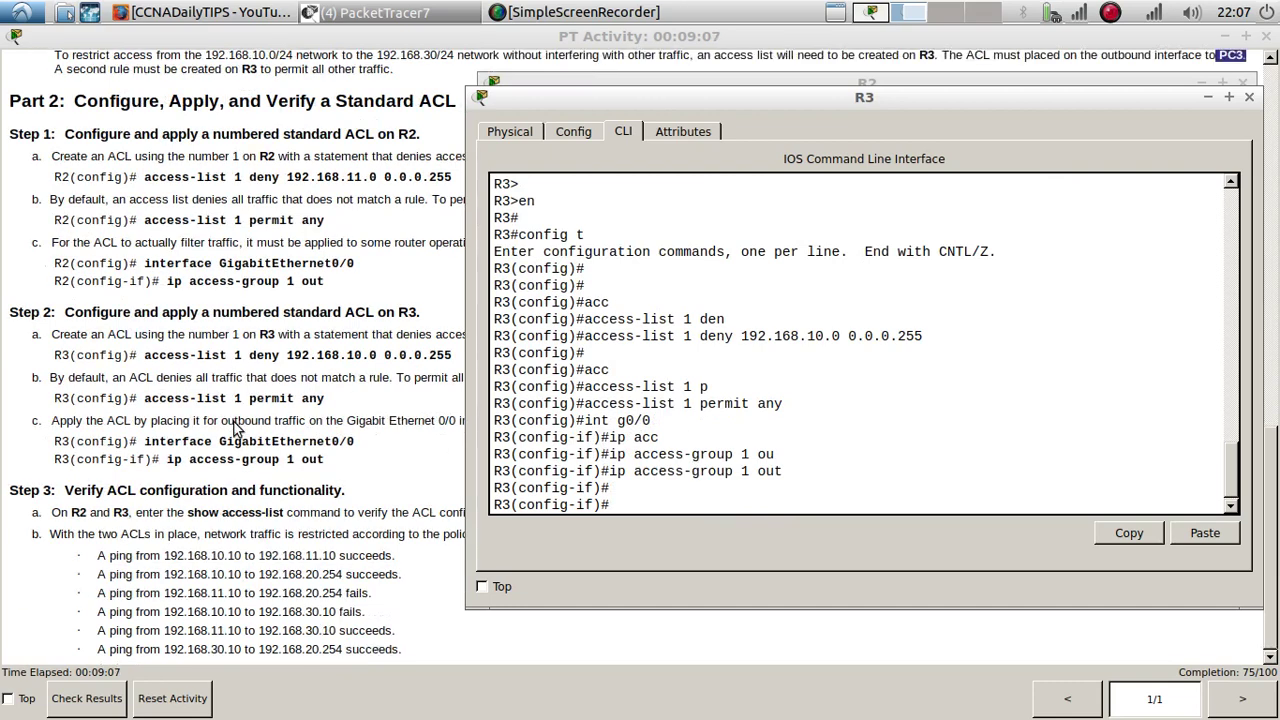
left_click(66, 516)
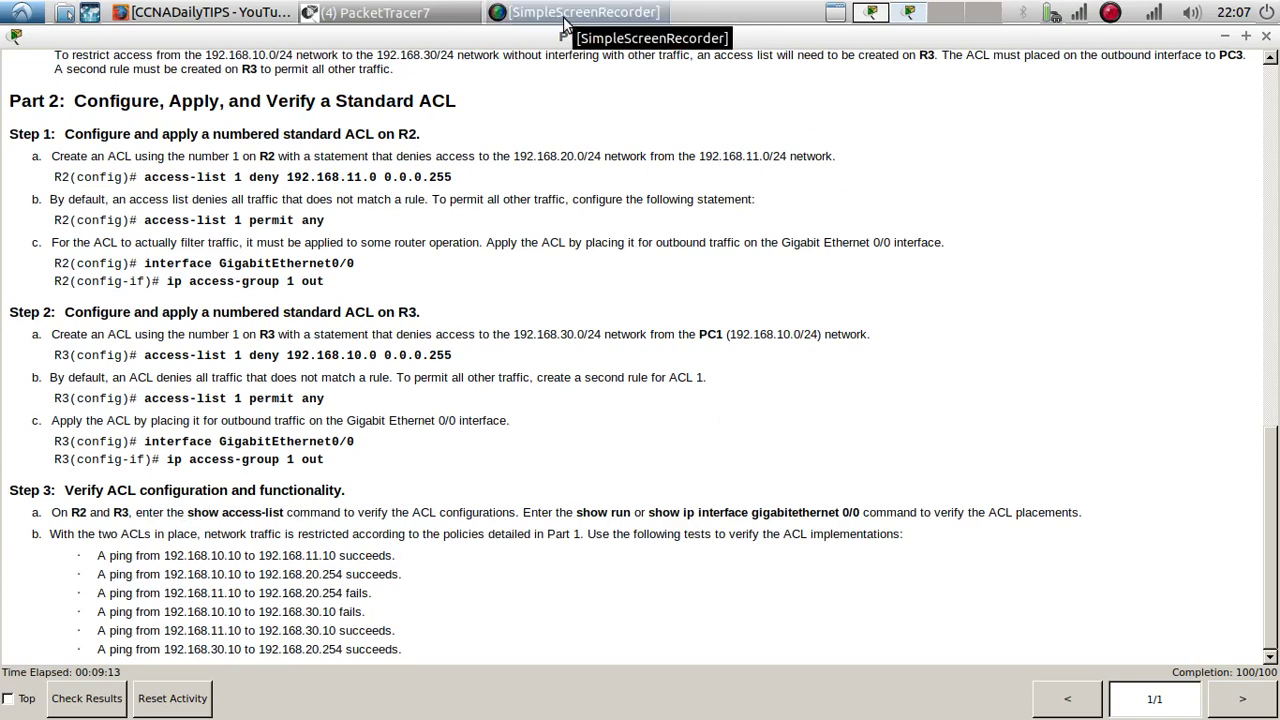
left_click(413, 25)
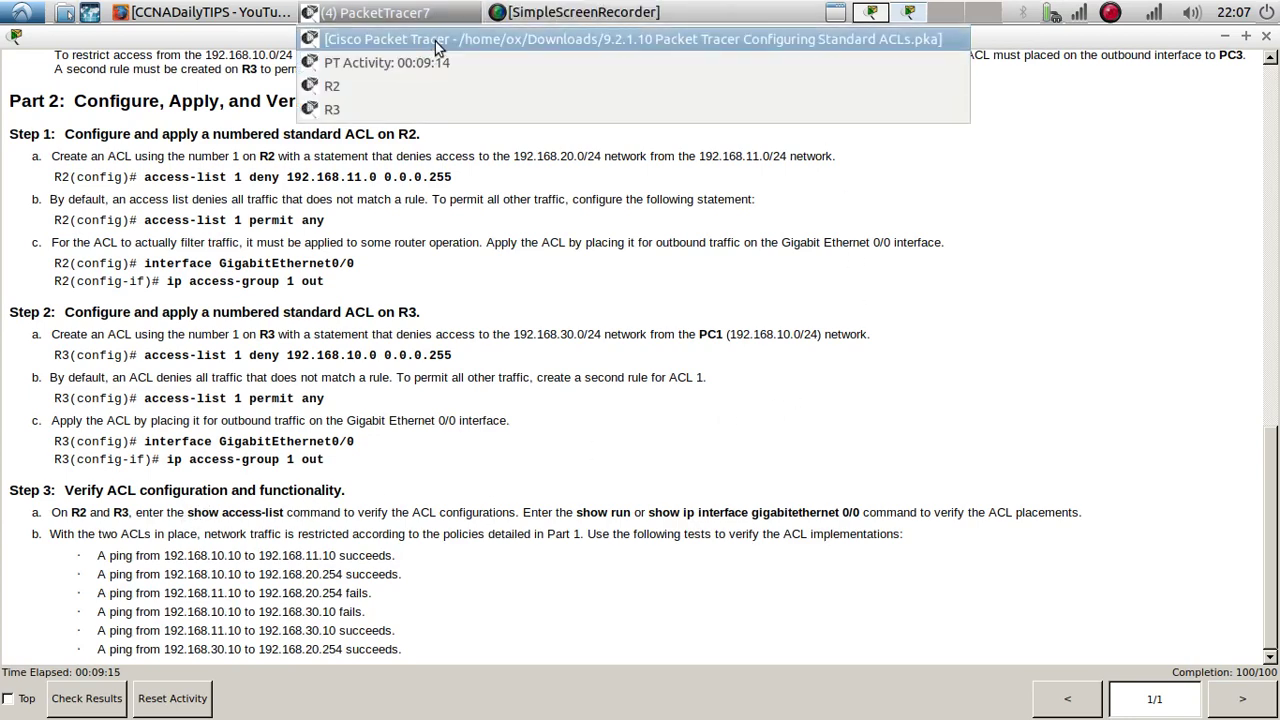
left_click(396, 85)
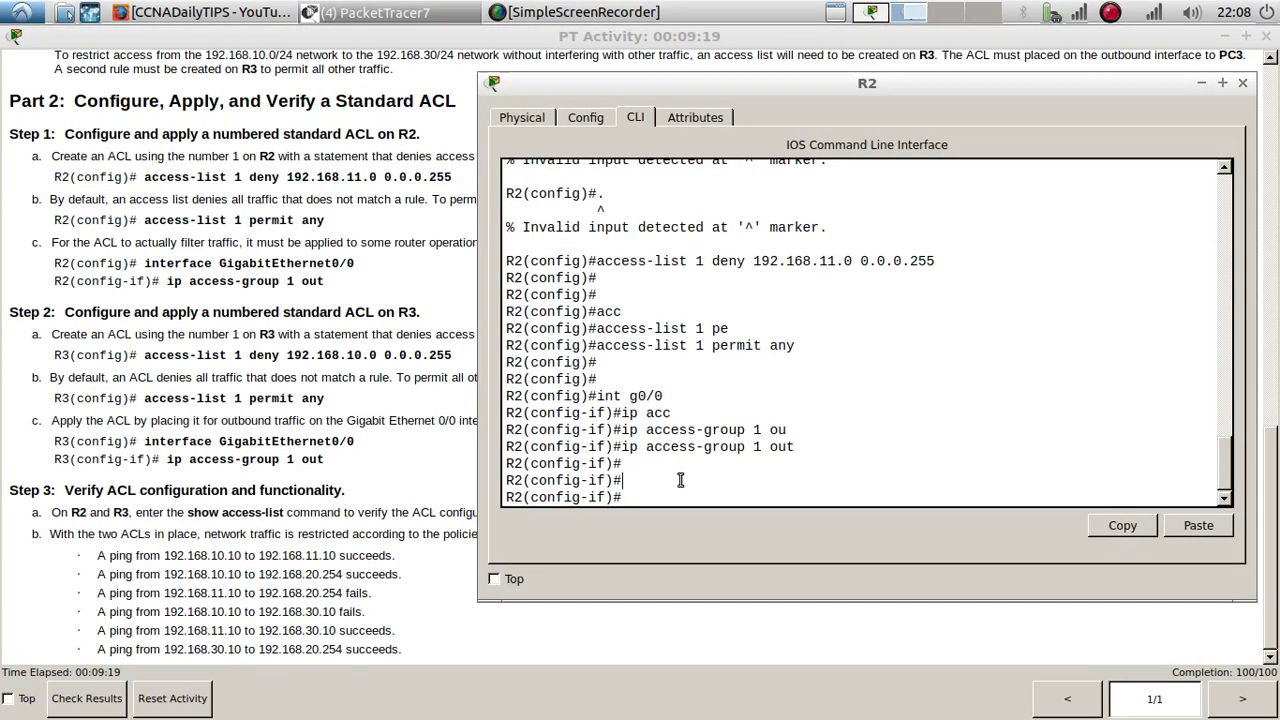
key("Return")
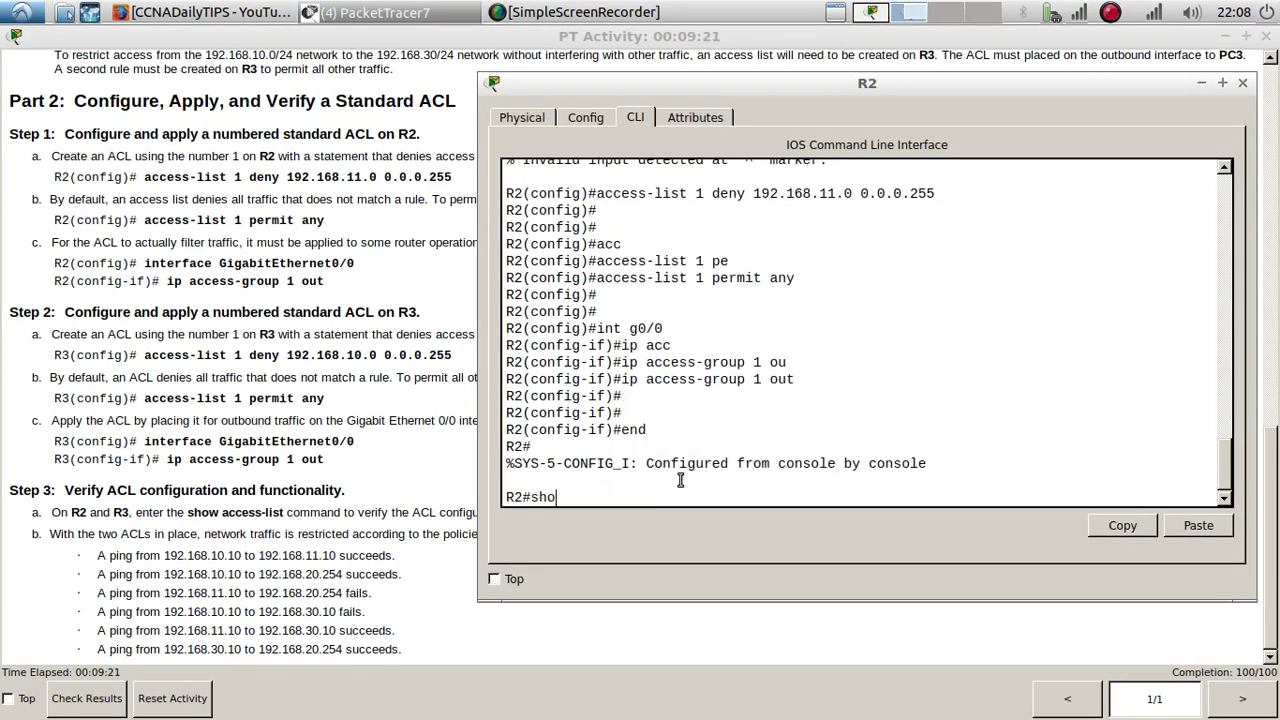
type("show acc")
key("Tab")
key("Return")
key("Return")
key("Return")
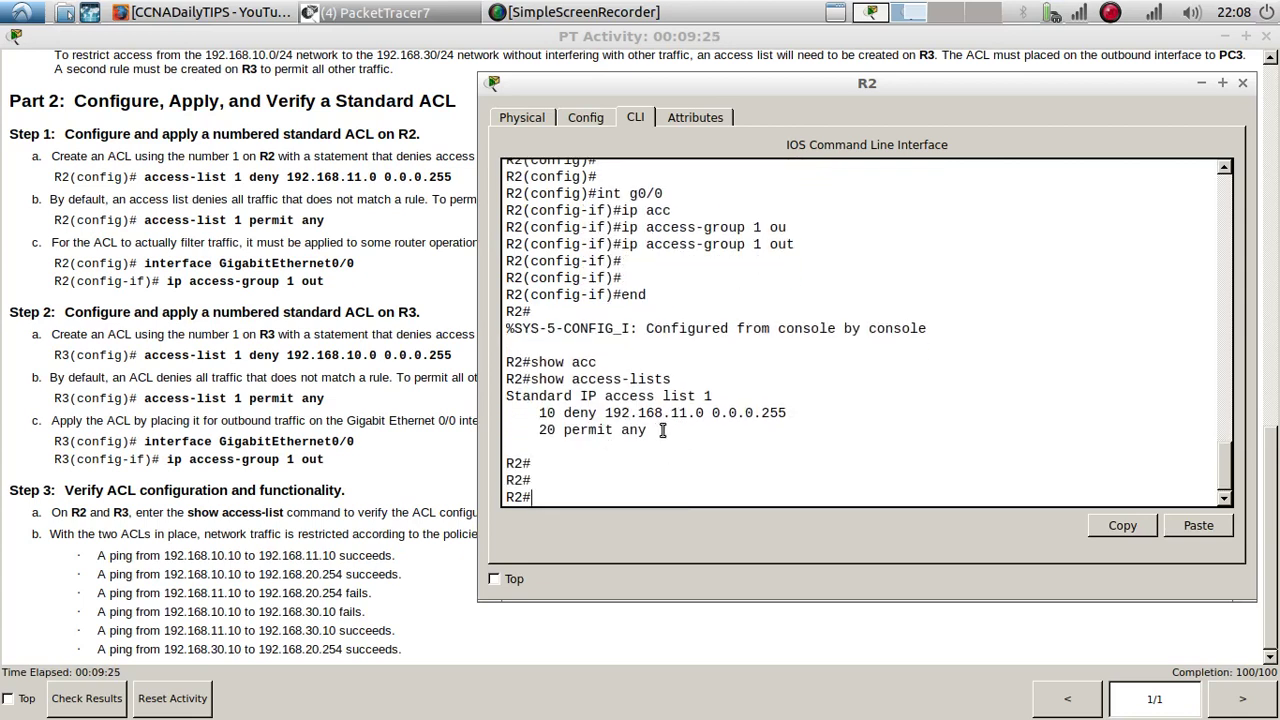
left_click_drag(663, 431, 492, 398)
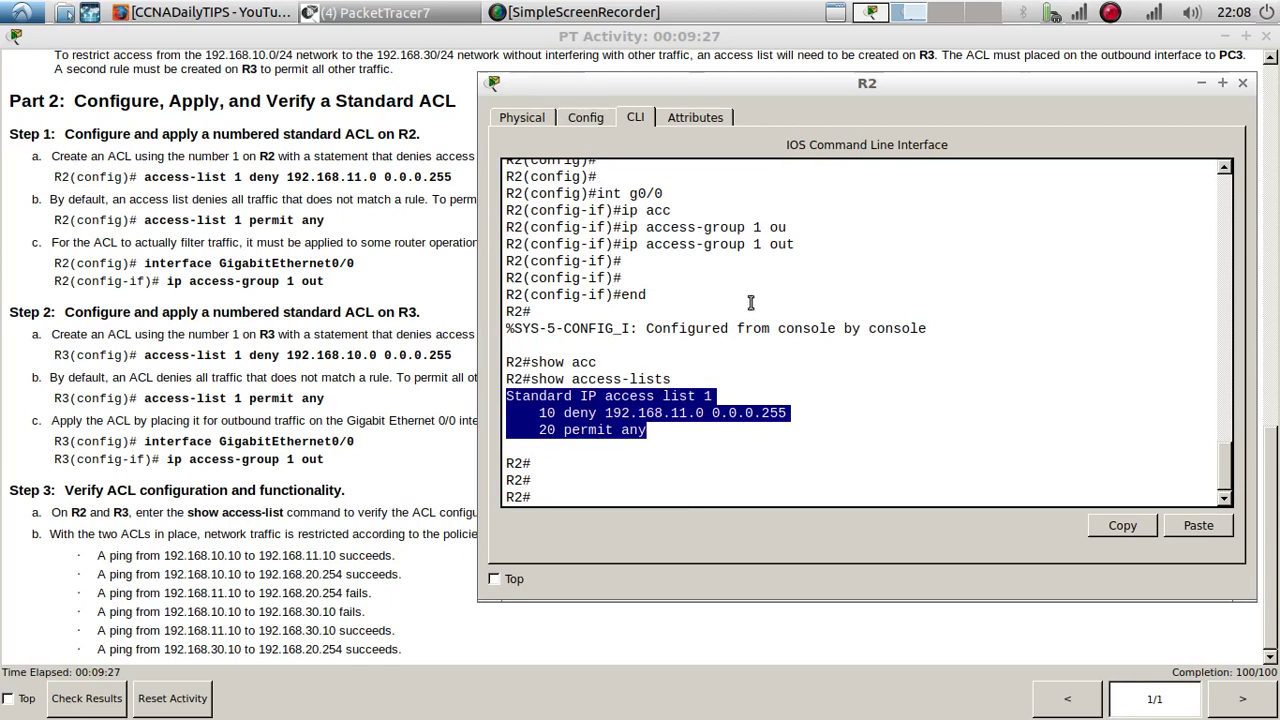
Switch to R3's console, leave configuration mode with end and display its access lists with show access-lists.
left_click(380, 10)
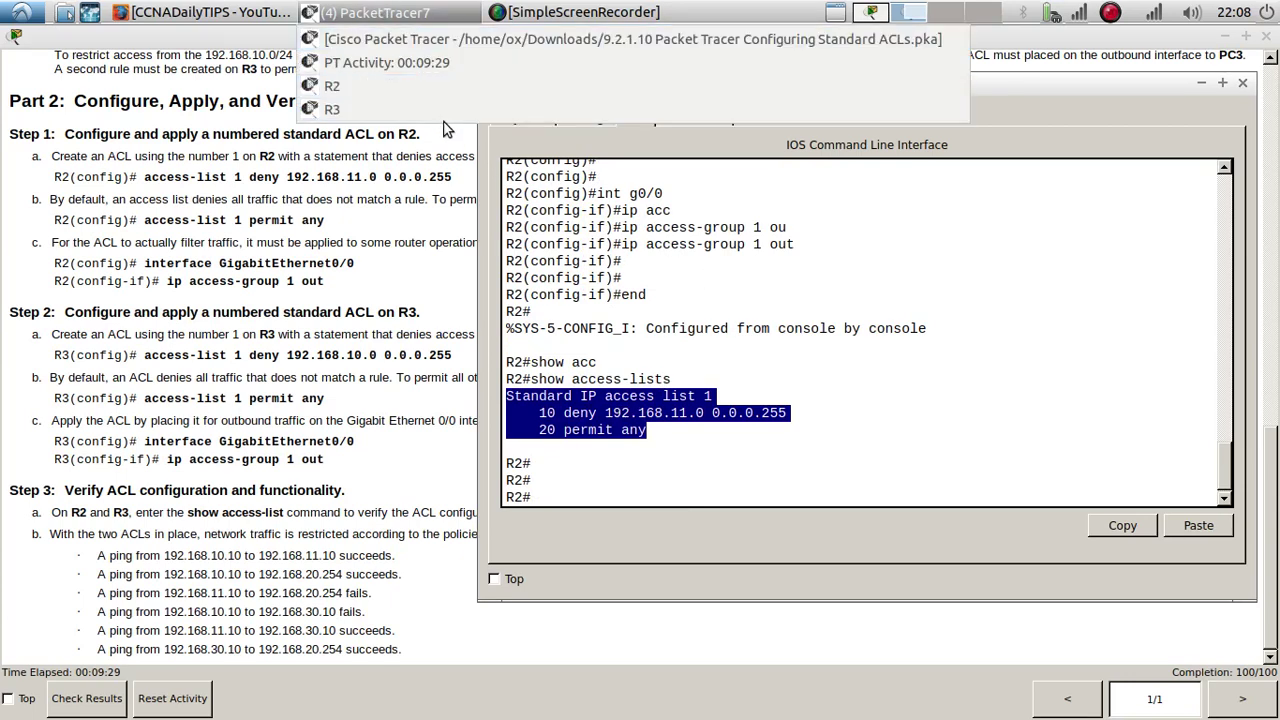
left_click(442, 128)
type("end")
key("Return")
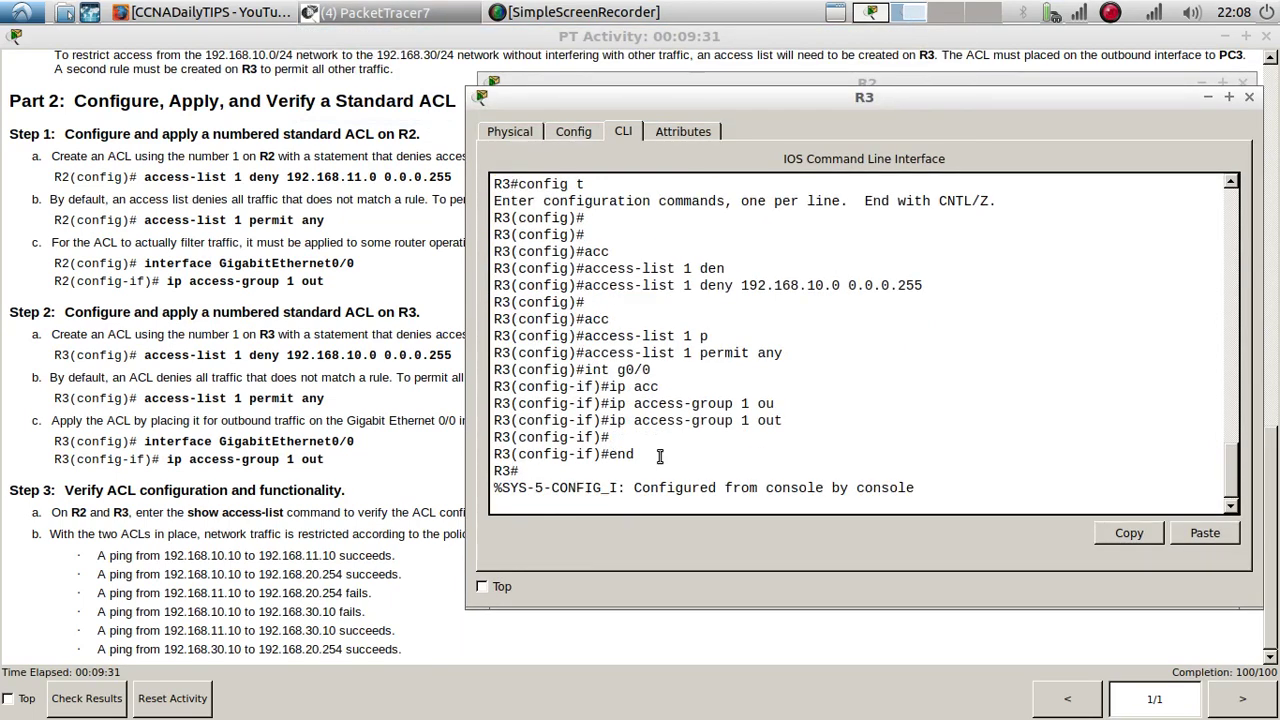
type("show ac")
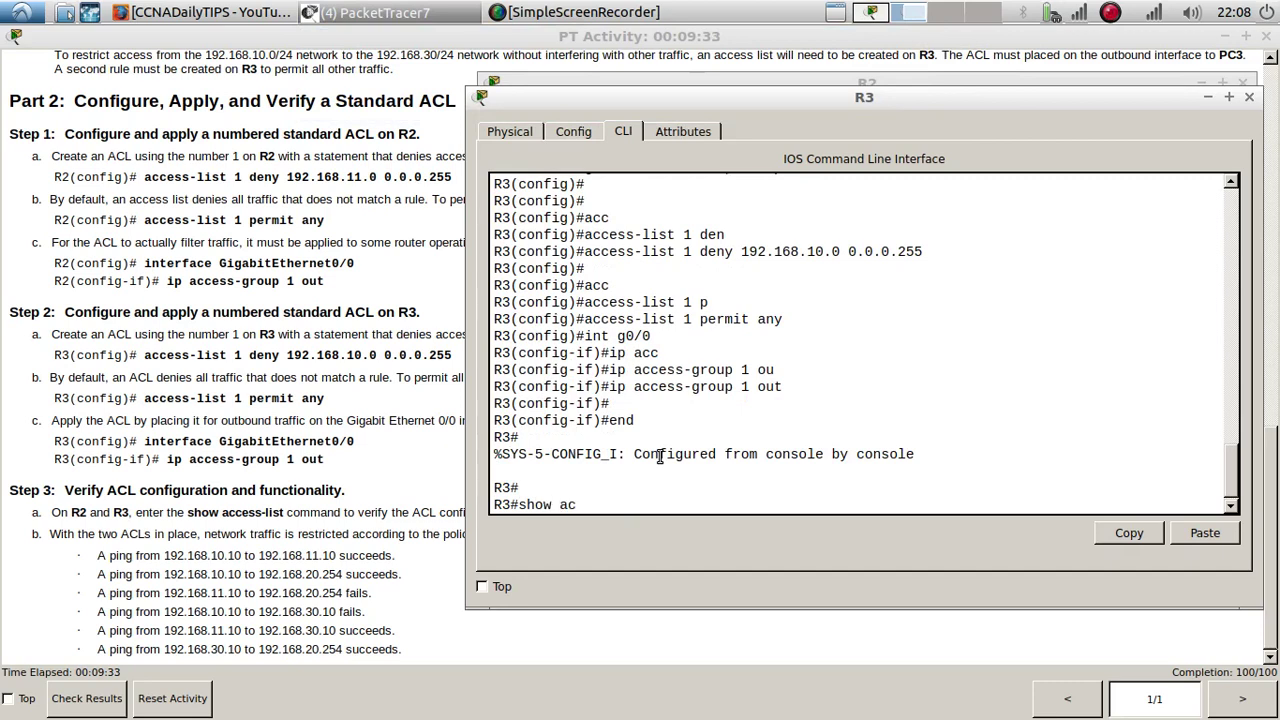
type("c")
key("Tab")
type("ess-lists")
key("Return")
key("Return")
key("Return")
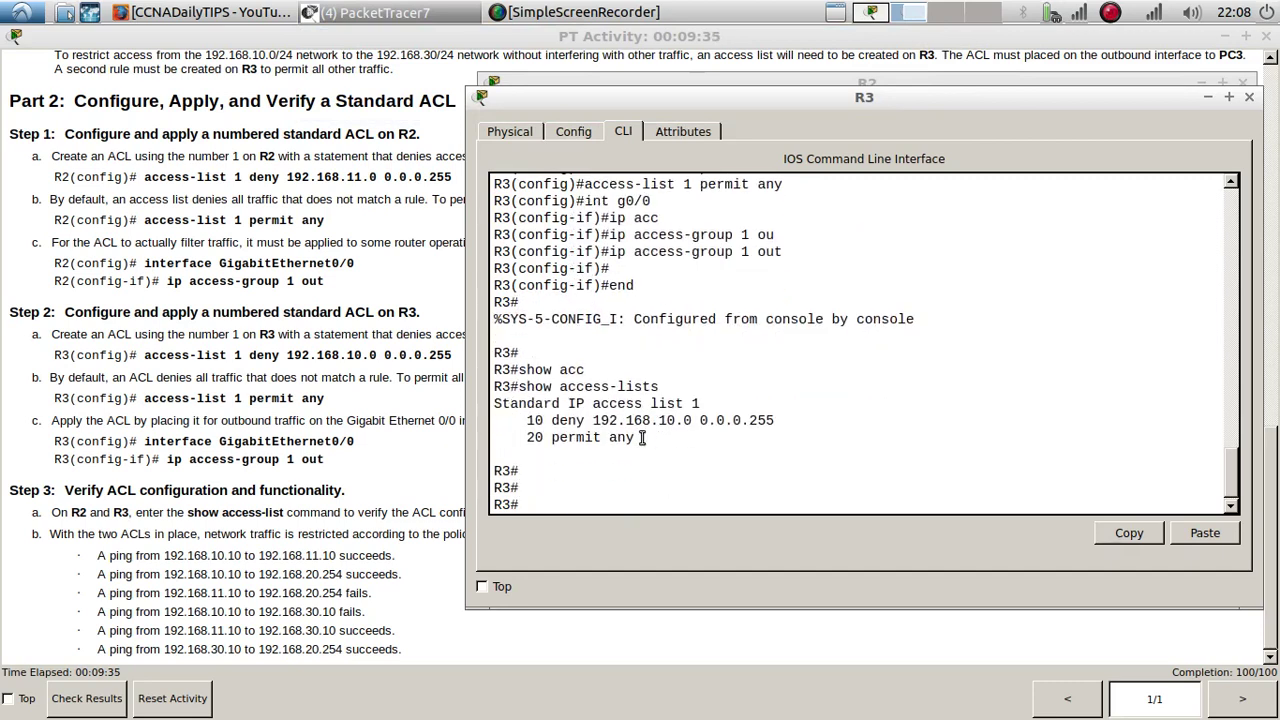
left_click_drag(640, 438, 494, 402)
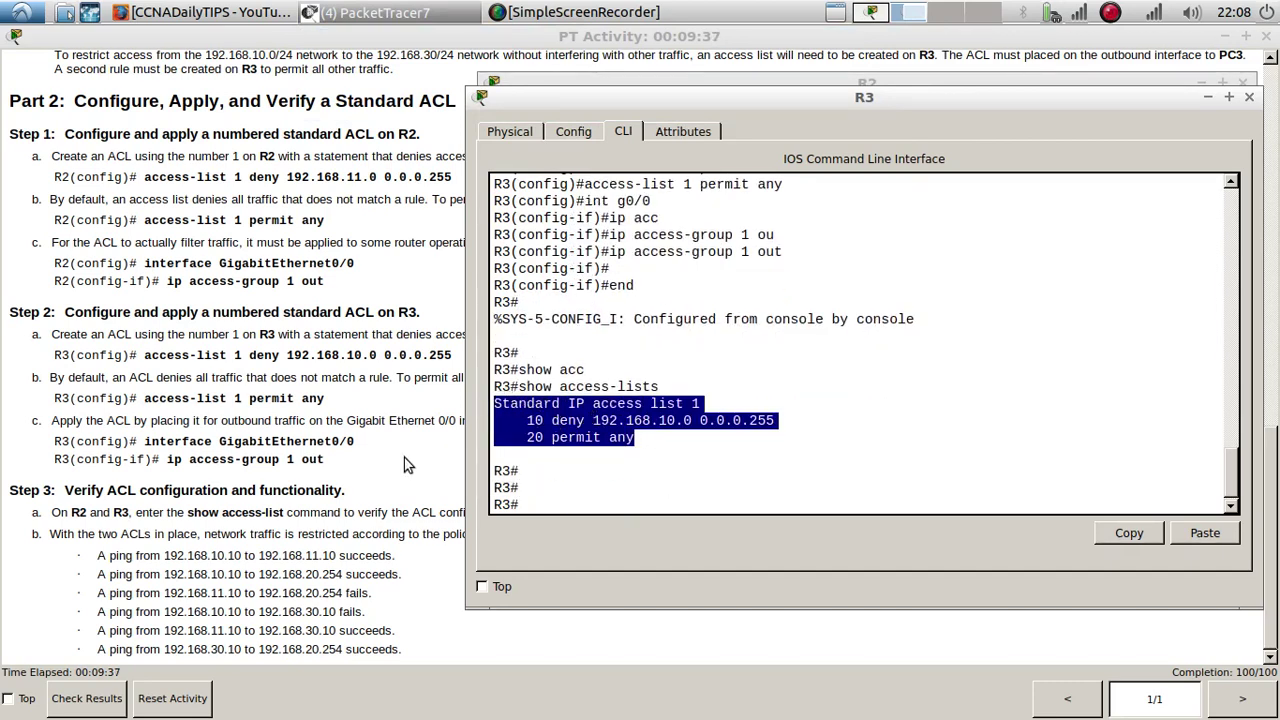
Copy the first ping test's destination address, 192.168.11.10, from Step 3 of the activity instructions.
left_click(155, 540)
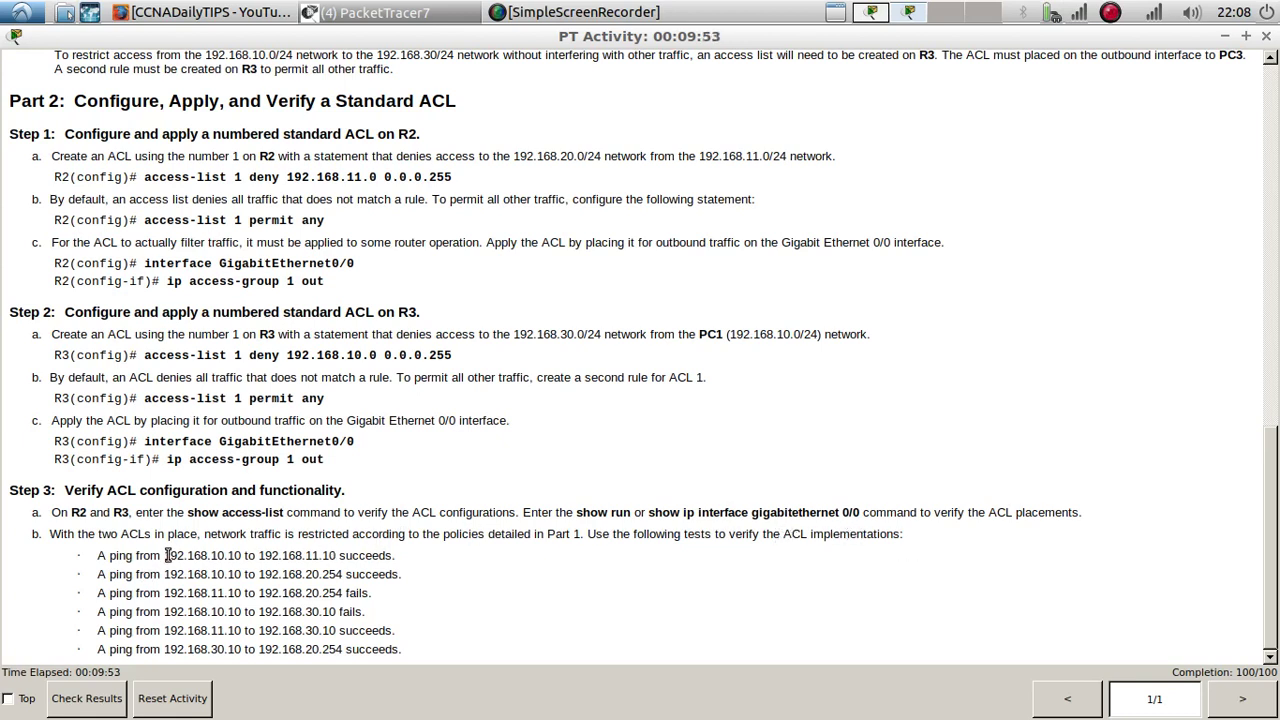
left_click_drag(167, 557, 240, 561)
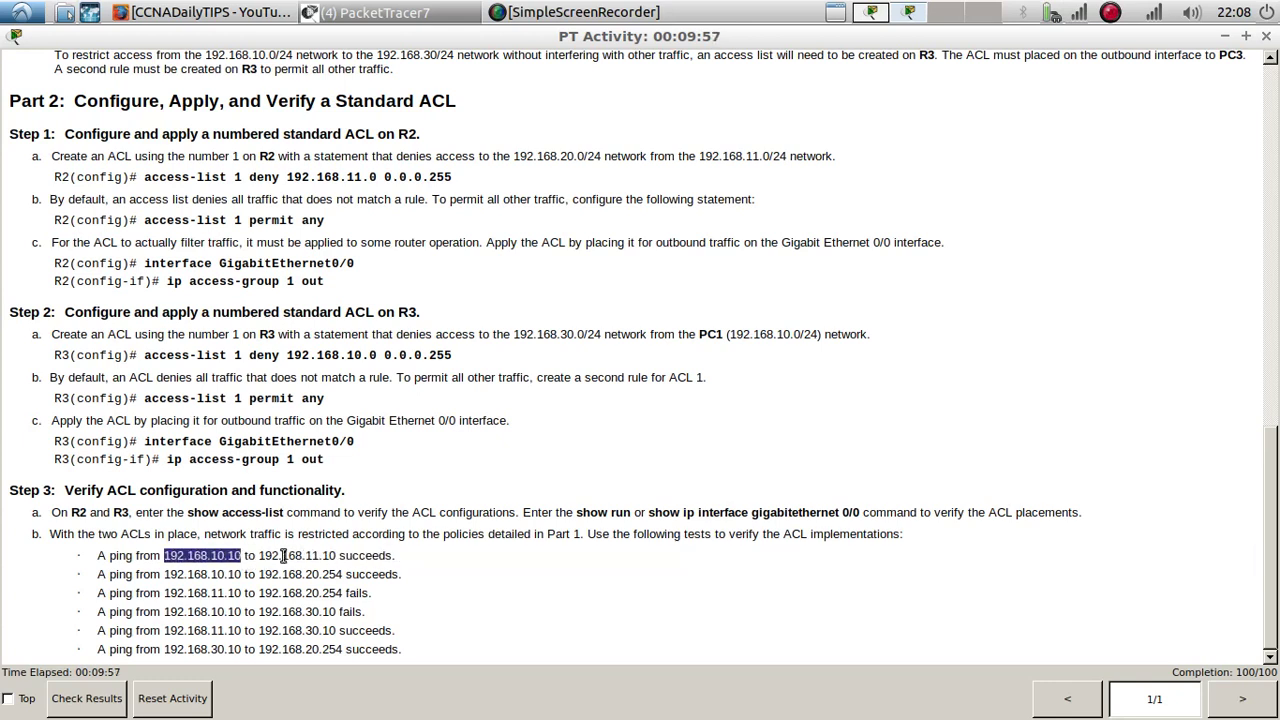
left_click_drag(259, 556, 340, 556)
key("ctrl+c")
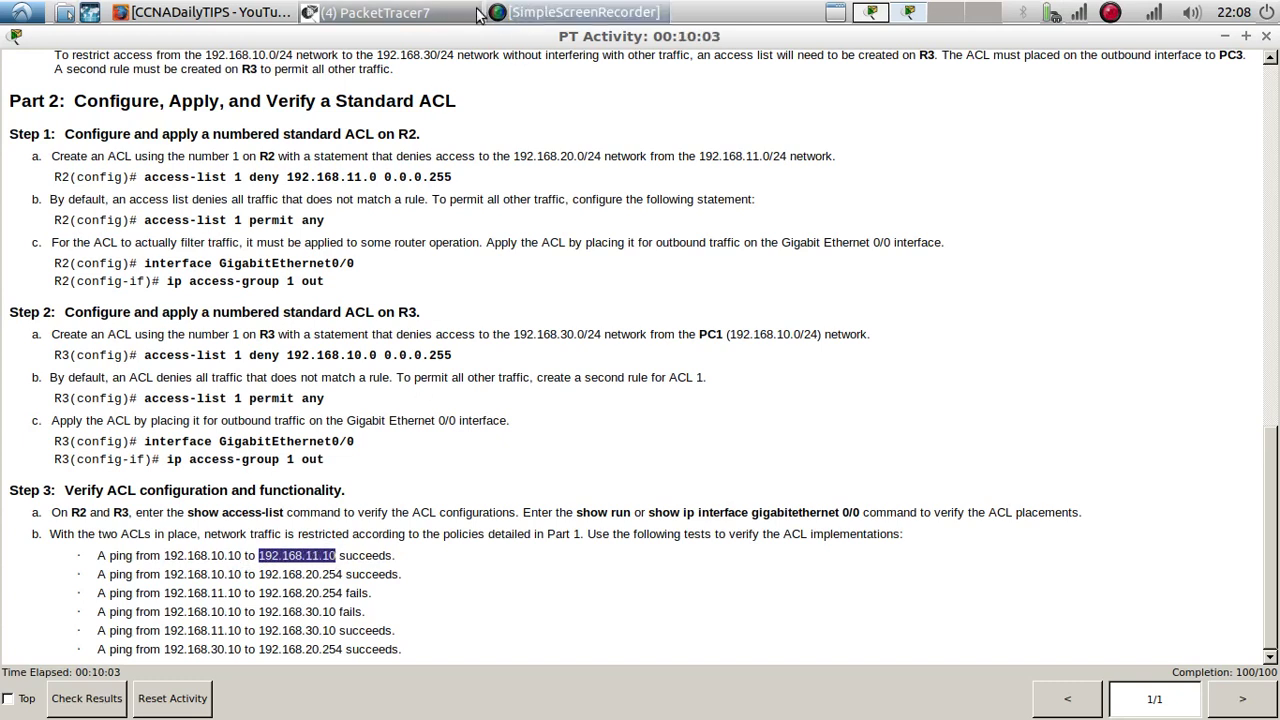
Return to the network topology and open the Command Prompt on PC1.
left_click(350, 13)
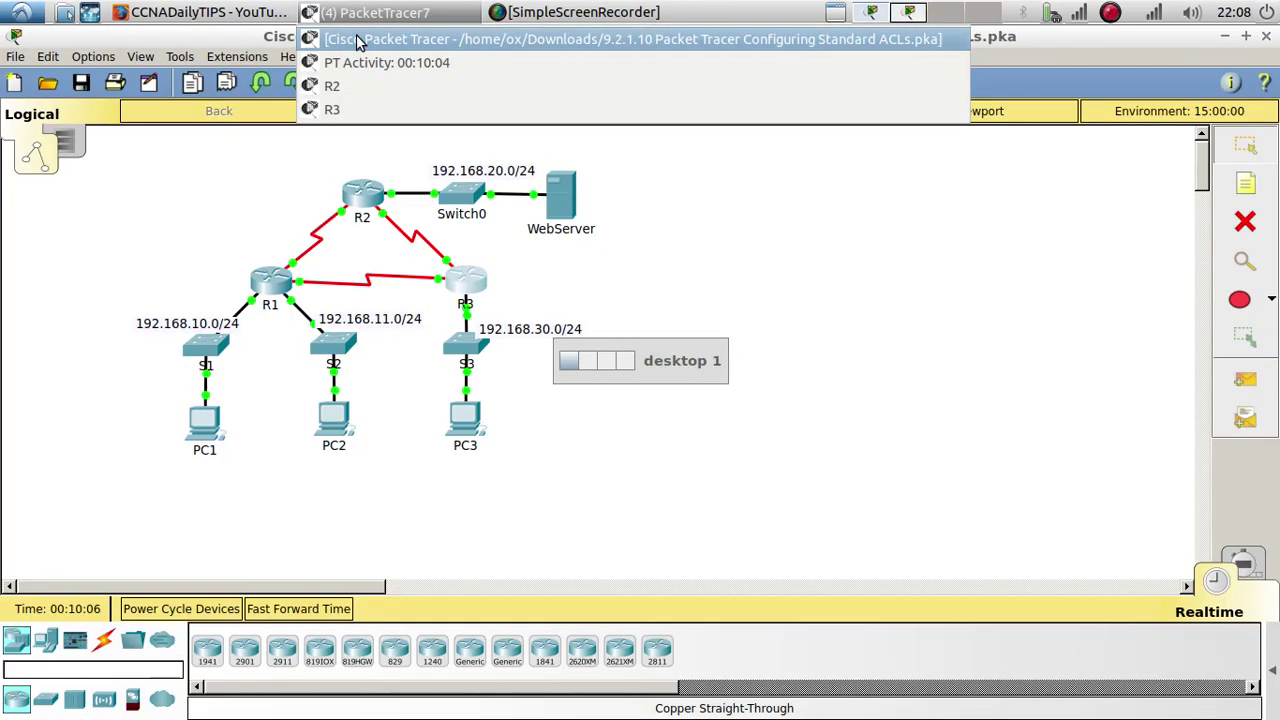
left_click(358, 40)
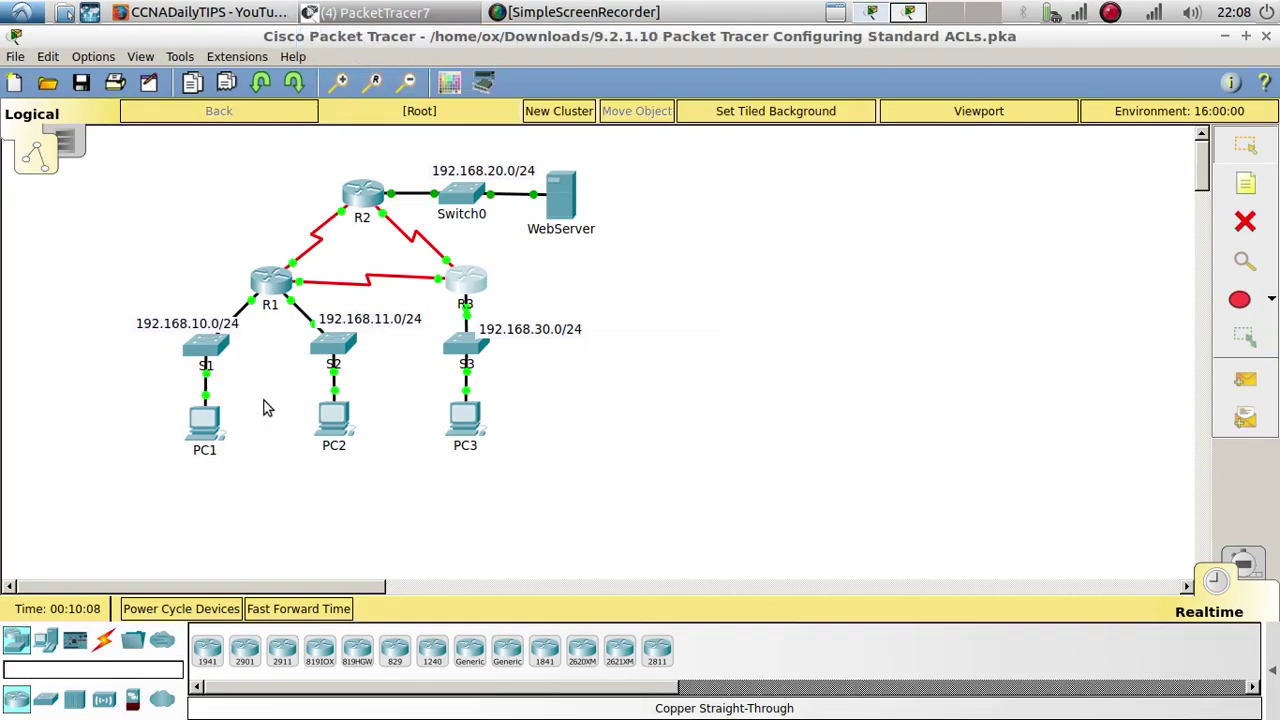
left_click(208, 425)
left_click_drag(514, 134, 678, 105)
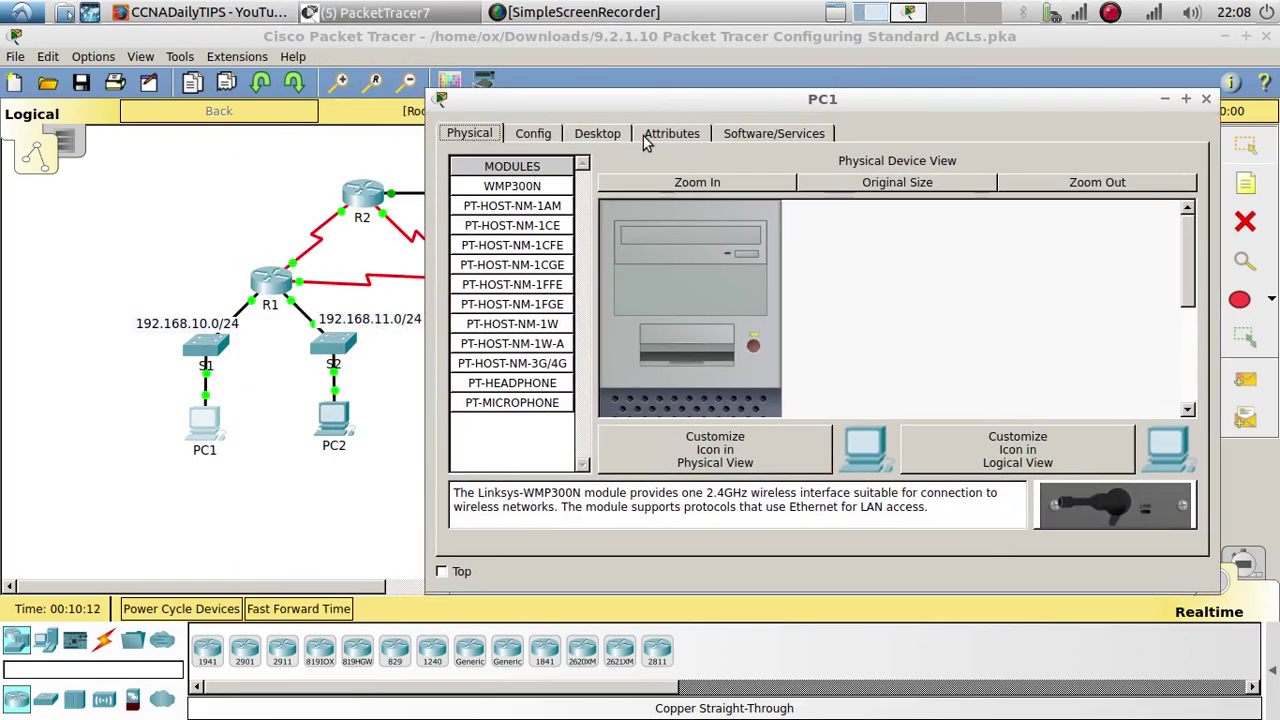
left_click(606, 138)
left_click(960, 210)
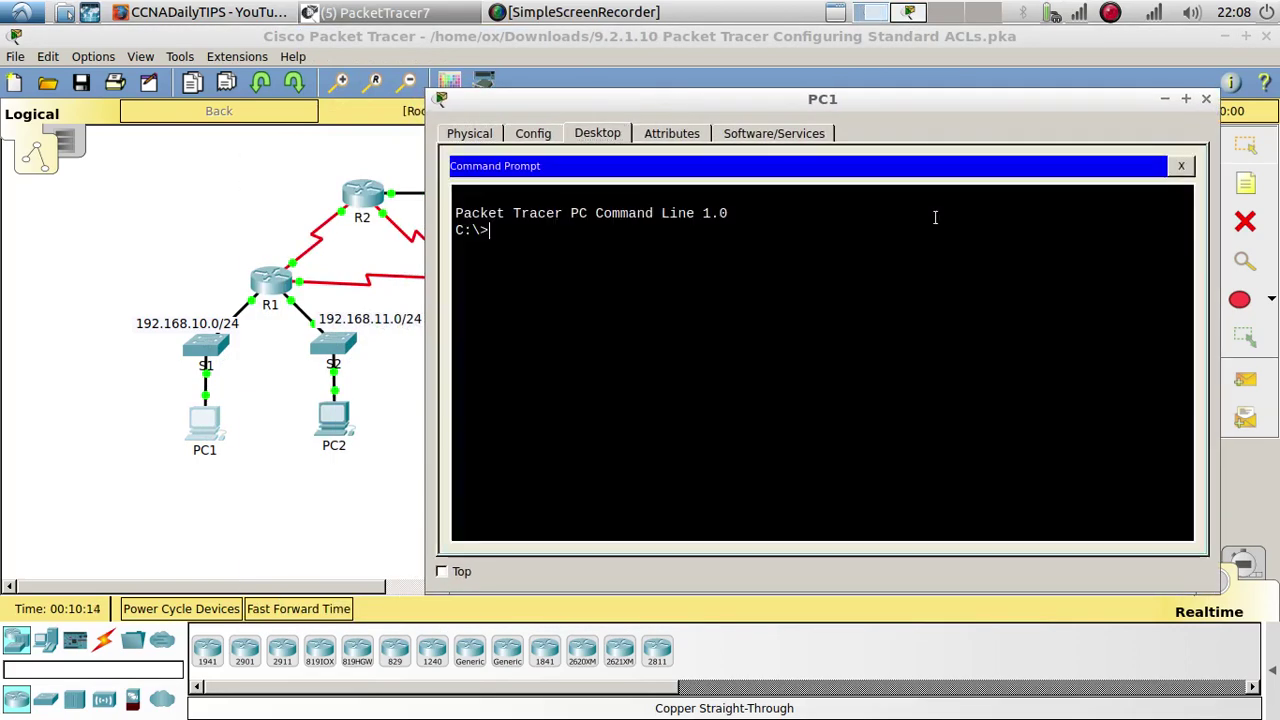
Display PC1's IP settings with ipconfig and check its IP address.
type("con")
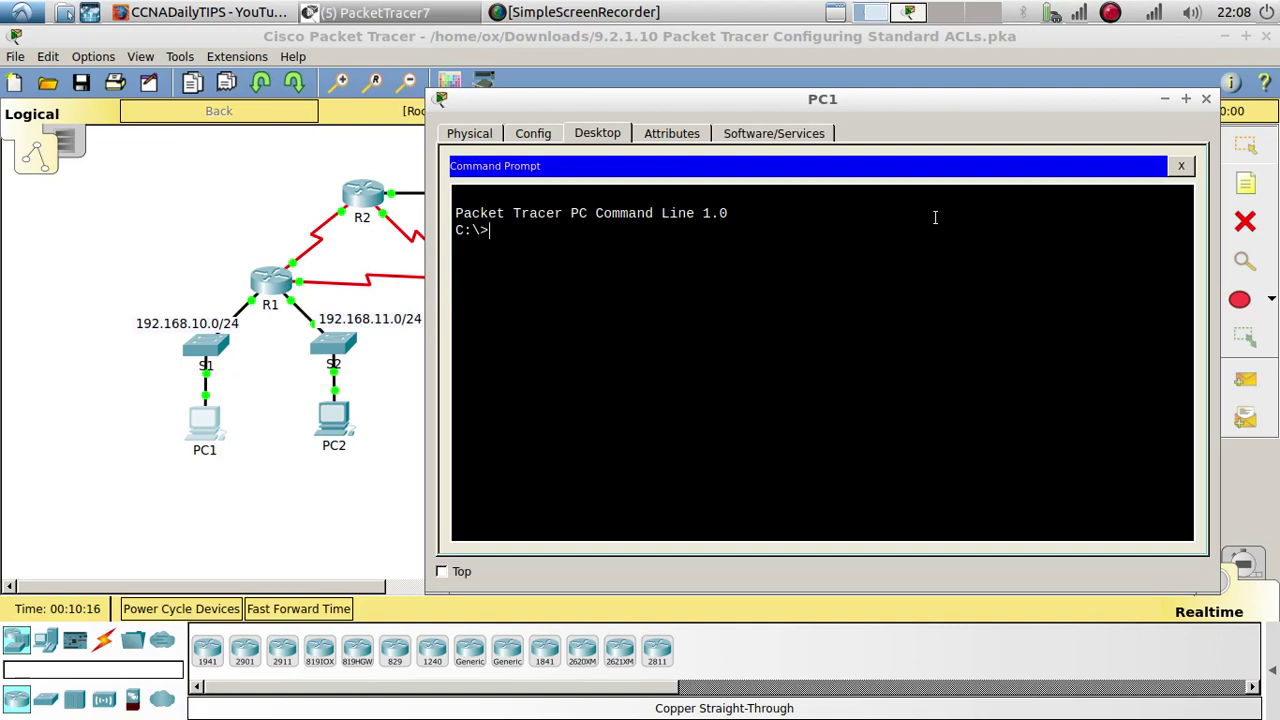
type("ipconfig")
key("Return")
key("Return")
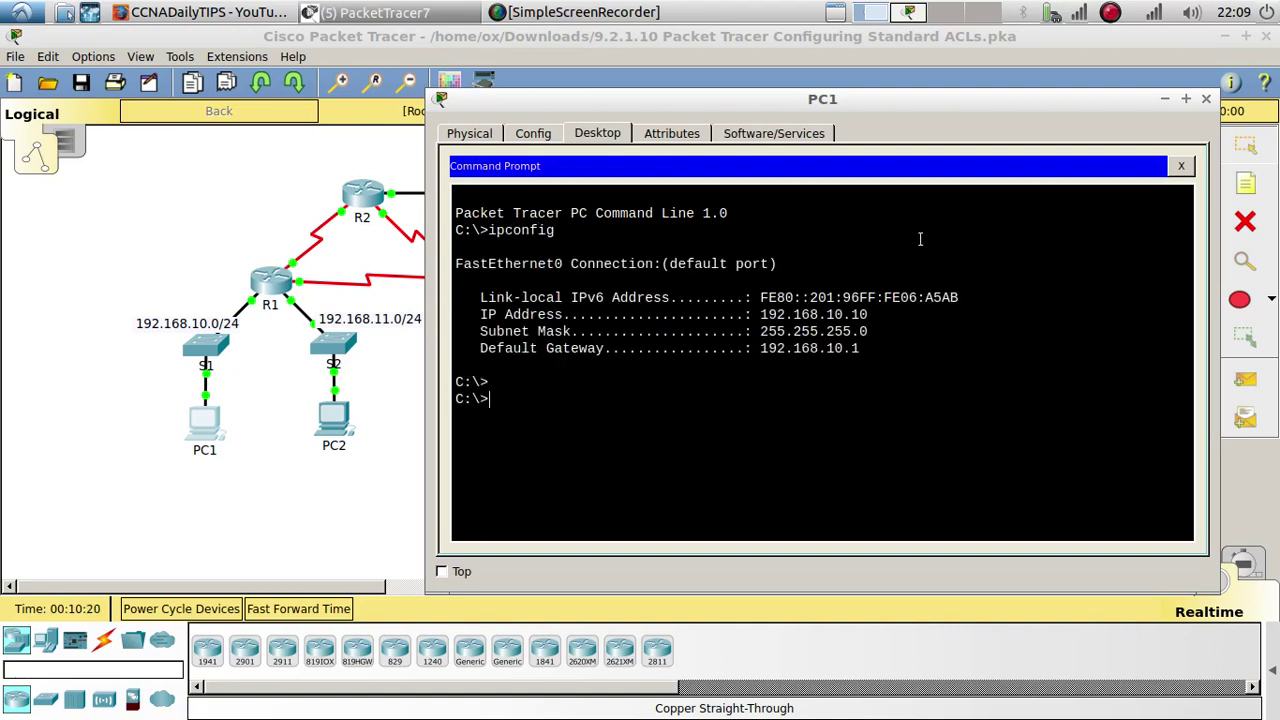
left_click_drag(884, 319, 755, 316)
Ping 192.168.11.10 from PC1 and move PC1's window aside to uncover the topology.
left_click(681, 372)
type("ping")
right_click(680, 374)
left_click(714, 403)
key("Return")
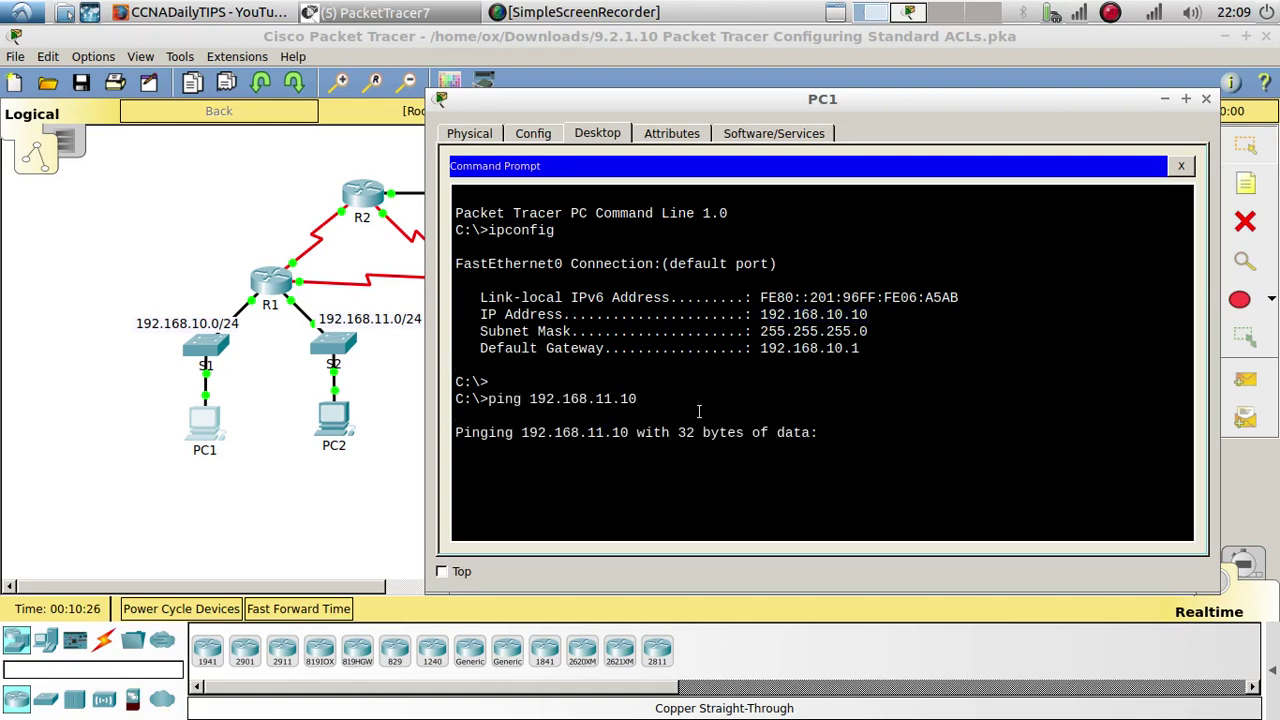
left_click_drag(612, 104, 764, 93)
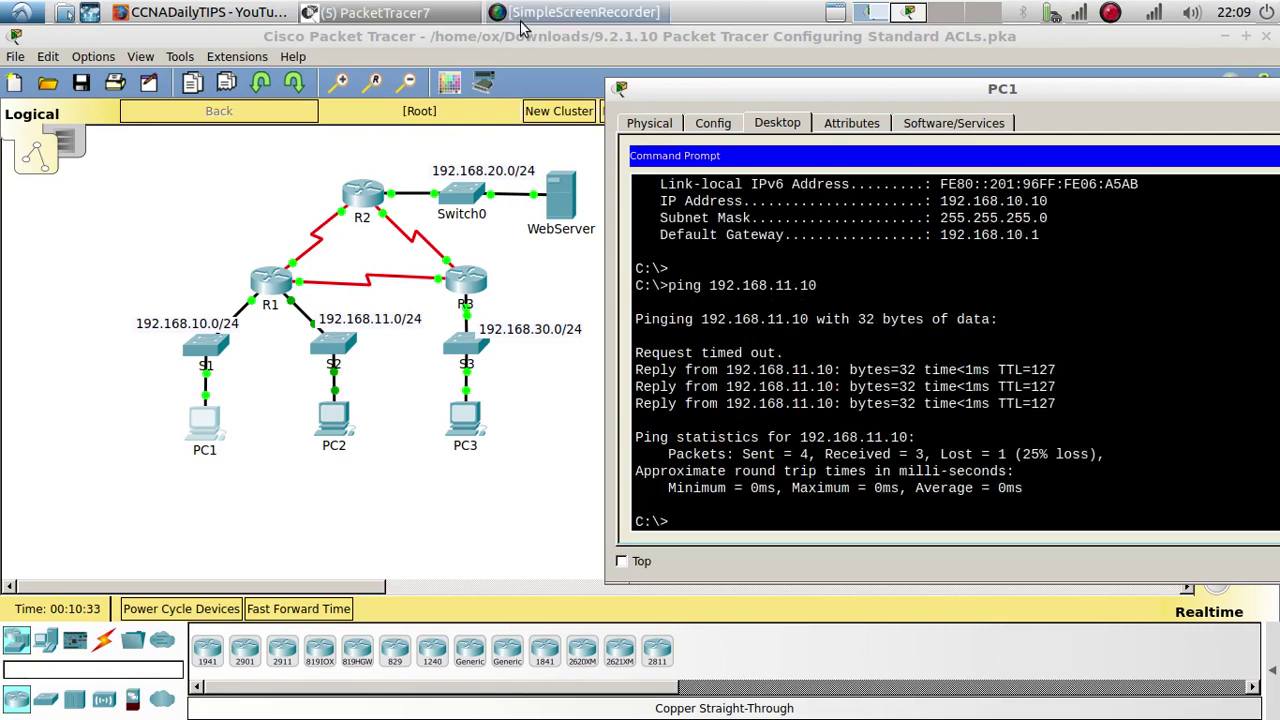
Copy the second ping test's destination address, 192.168.20.254, from the activity instructions.
left_click(425, 27)
left_click(390, 39)
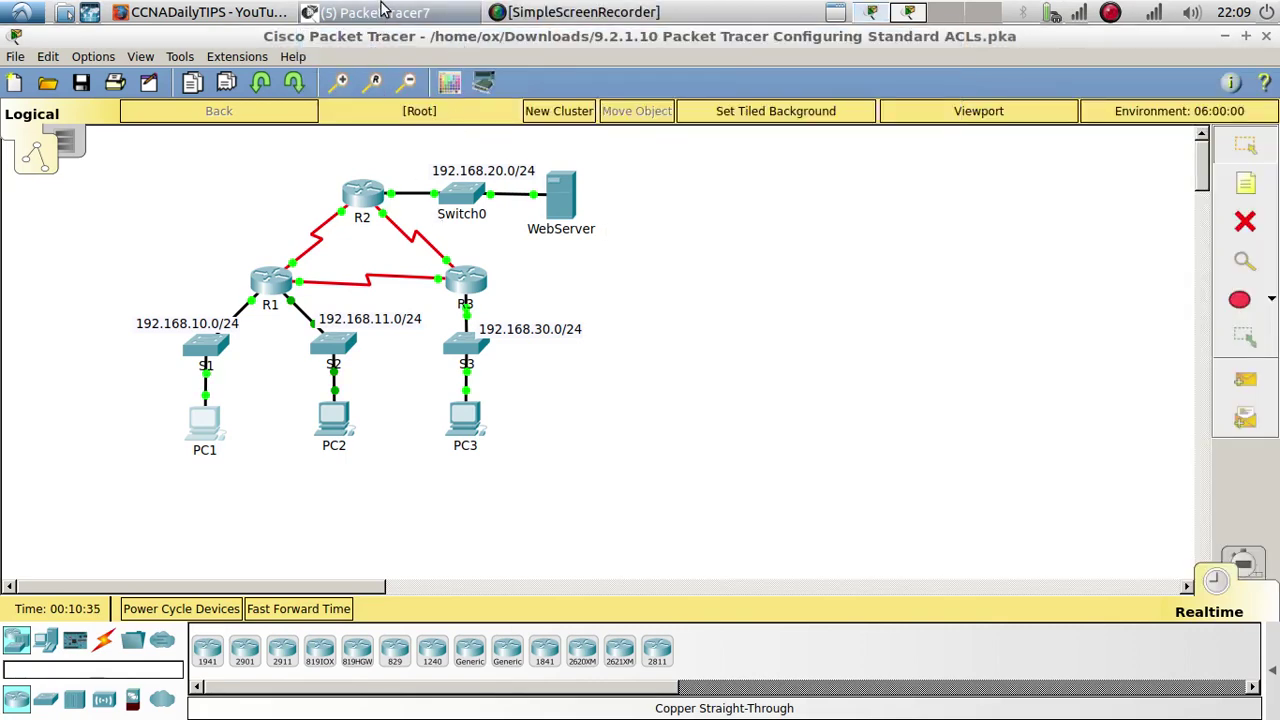
left_click(380, 12)
left_click(390, 62)
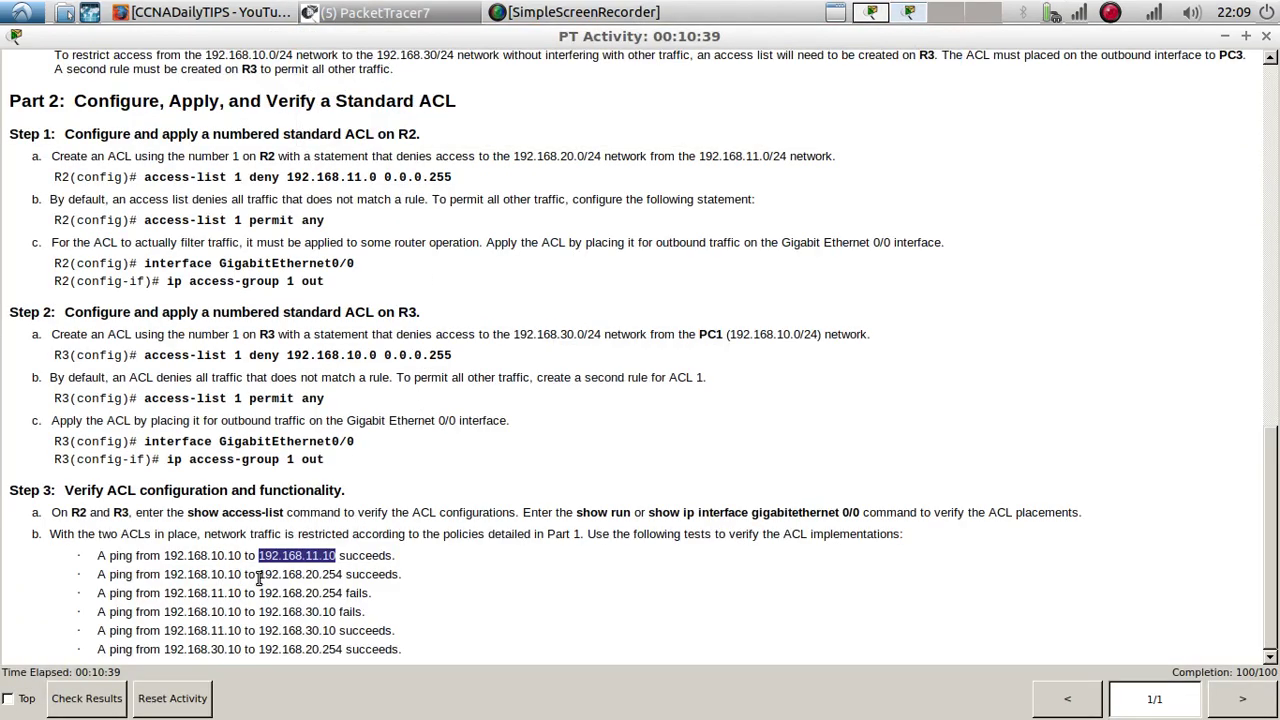
left_click_drag(259, 577, 341, 580)
key("ctrl+c")
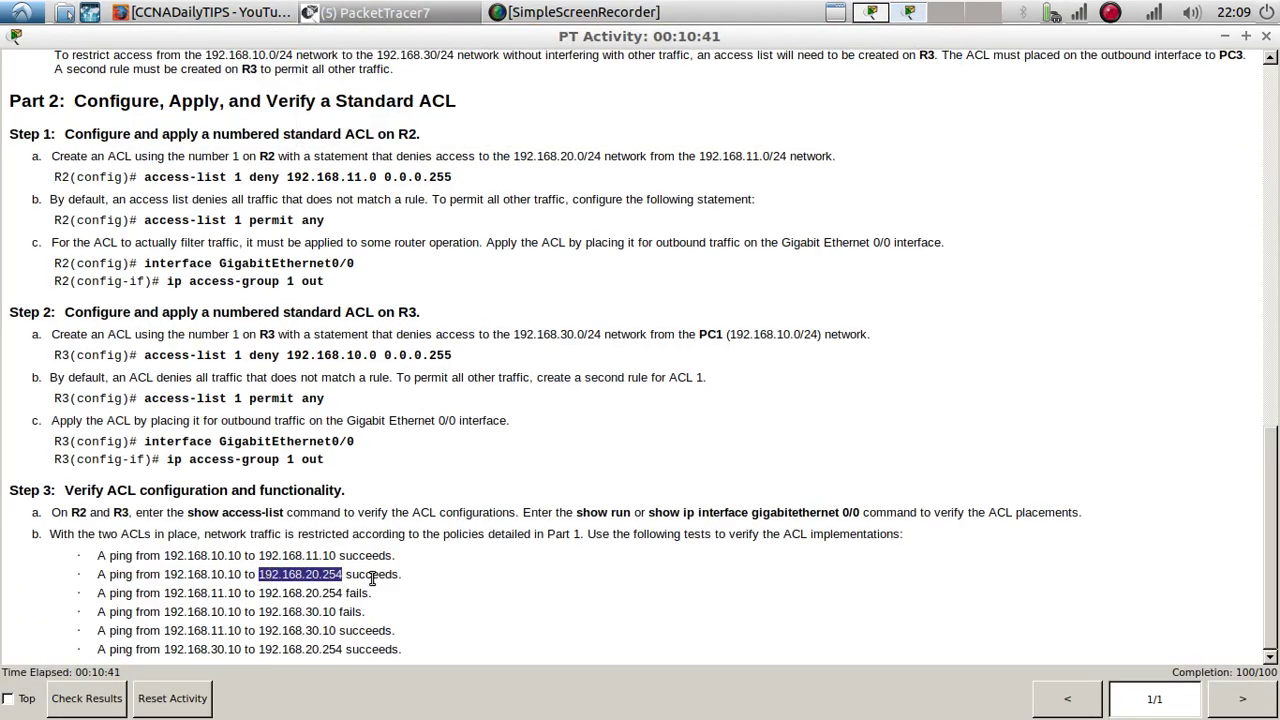
Return to PC1's Command Prompt and ping the copied address 192.168.20.254.
left_click(396, 14)
left_click(340, 132)
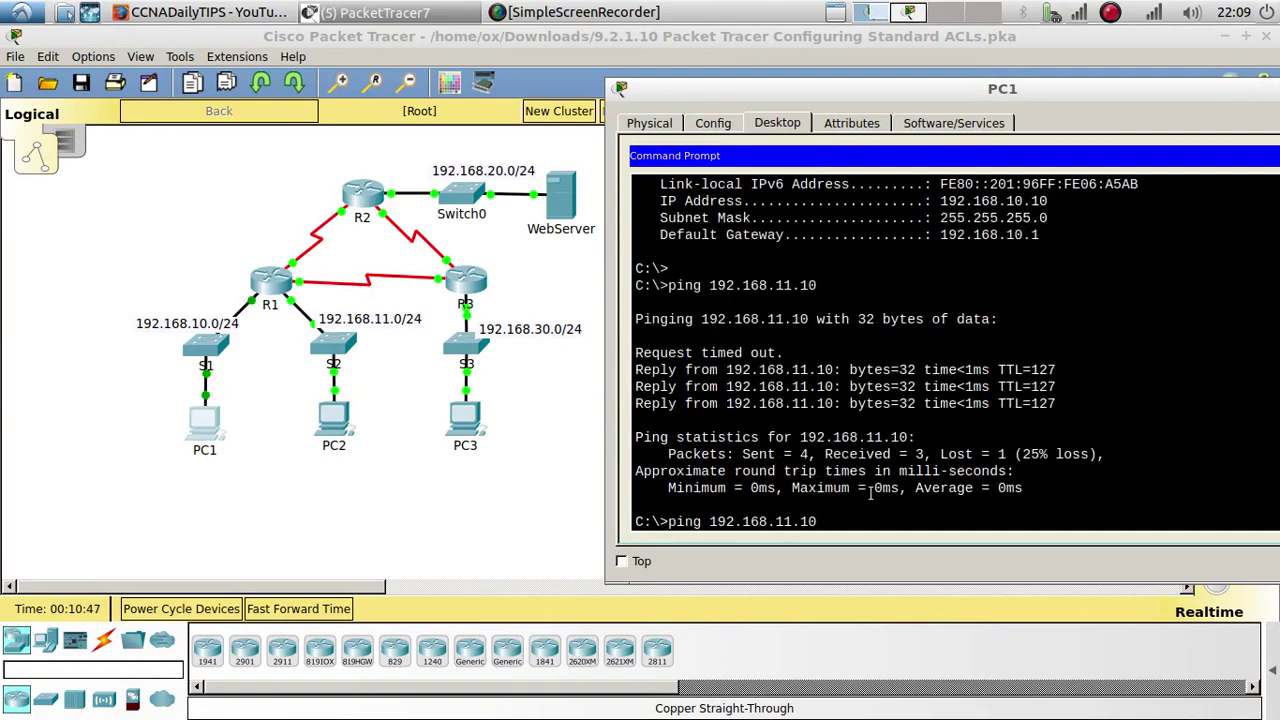
type("ping 19")
right_click(870, 492)
left_click(886, 526)
key("Return")
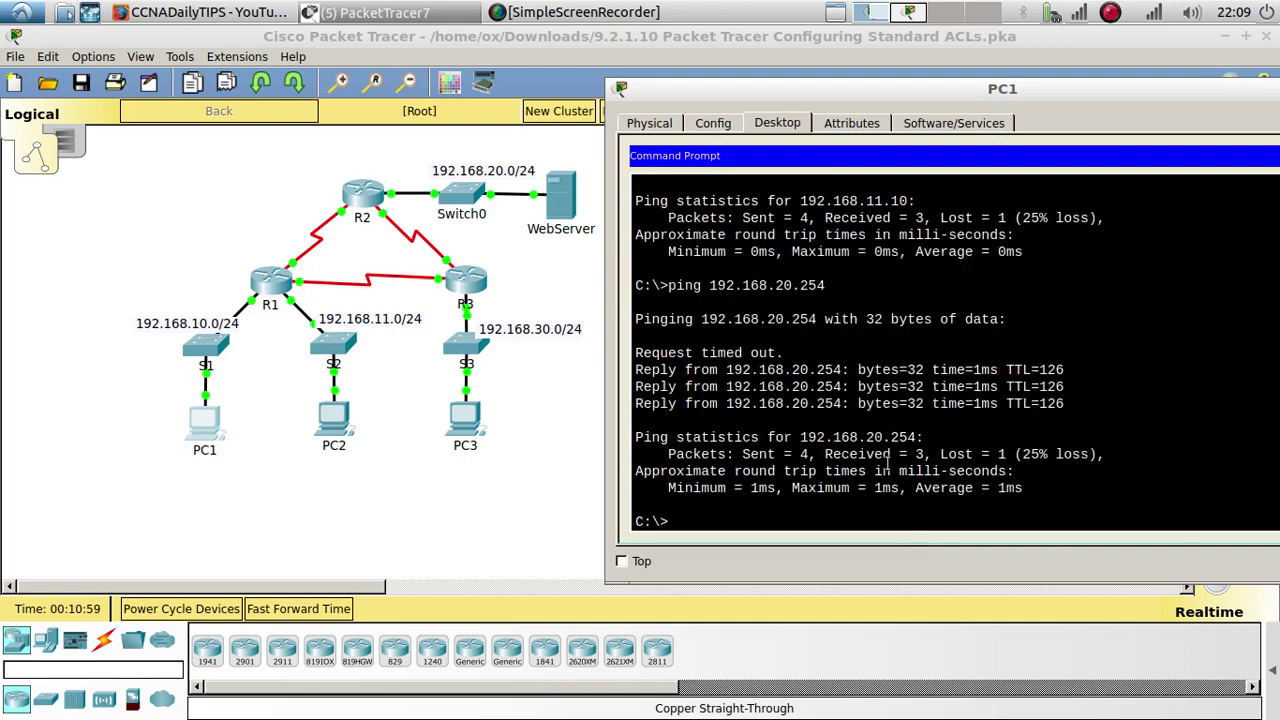
Copy the third ping test's destination address, 192.168.20.254, from the activity instructions.
left_click(438, 12)
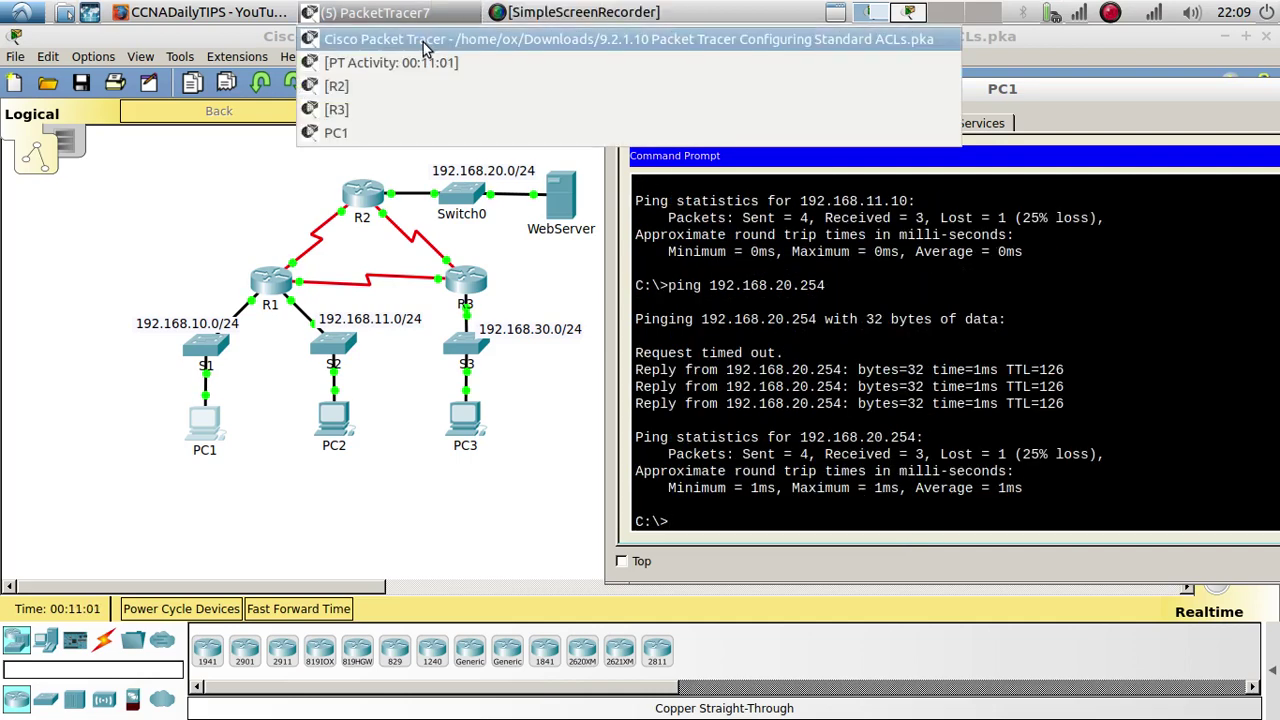
left_click(425, 62)
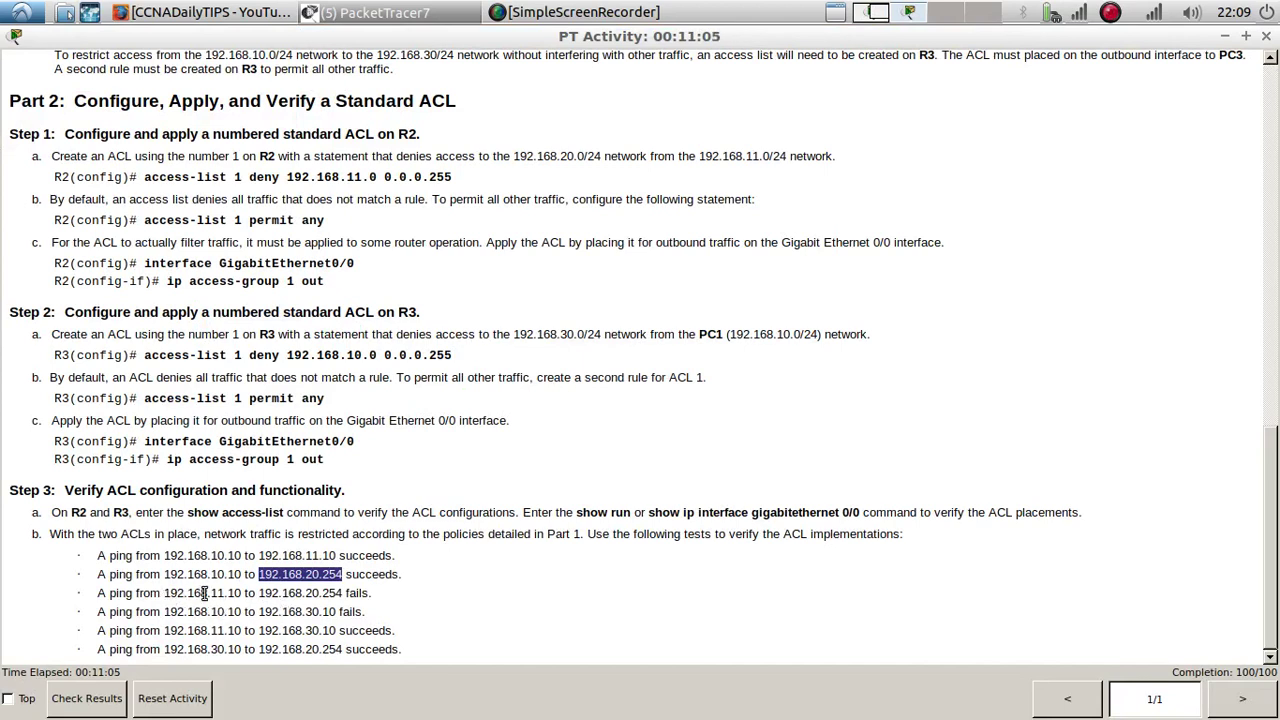
left_click_drag(258, 594, 342, 595)
key("ctrl+c")
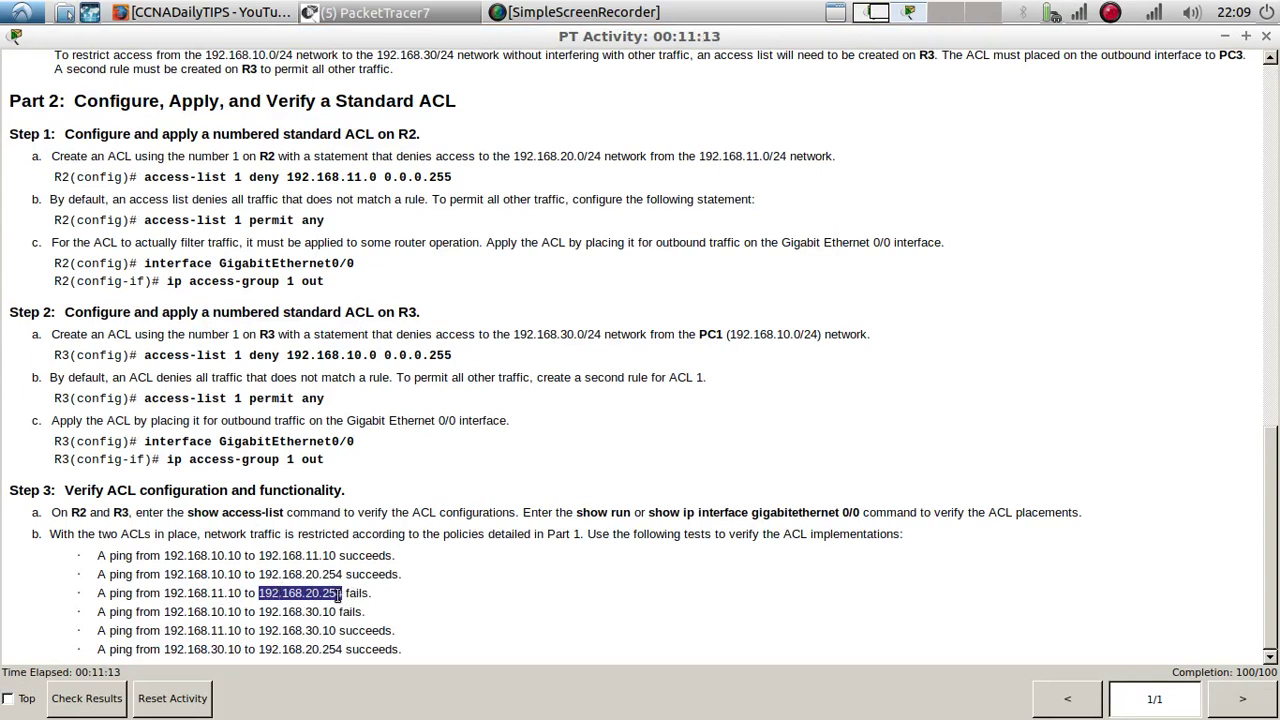
Return to the network topology and open PC2's Command Prompt.
left_click(395, 13)
left_click(405, 40)
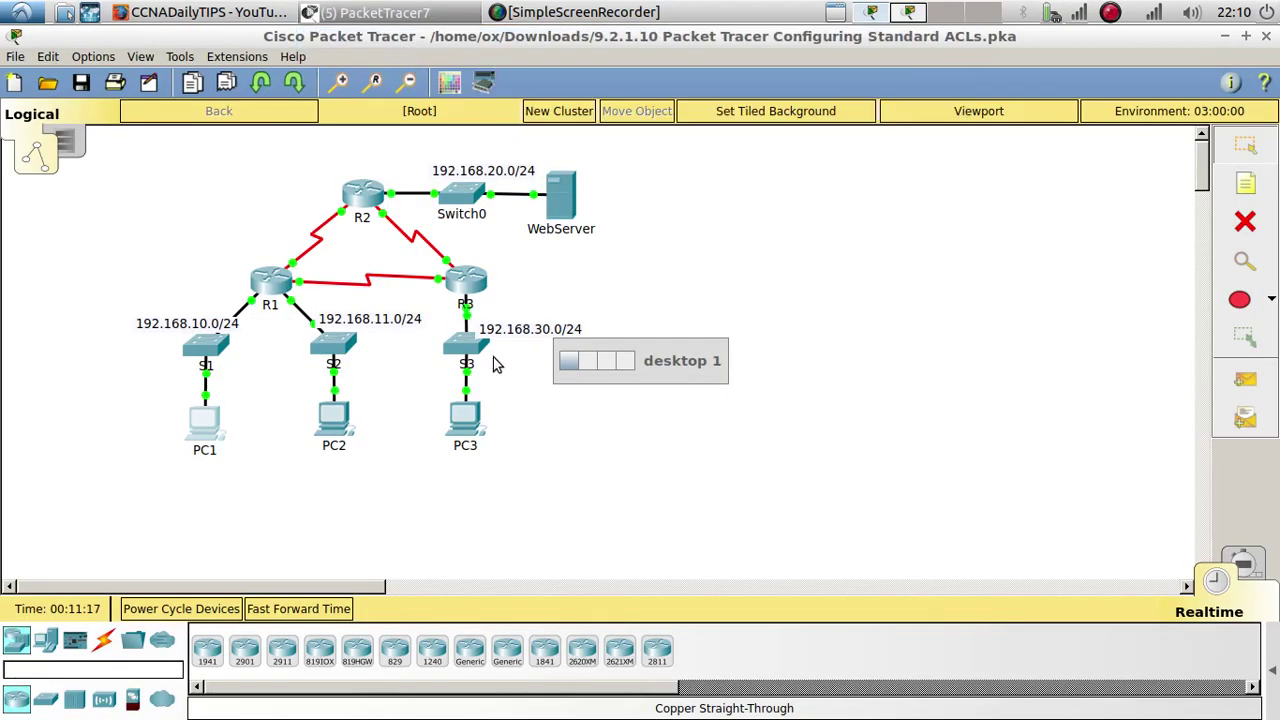
left_click(342, 420)
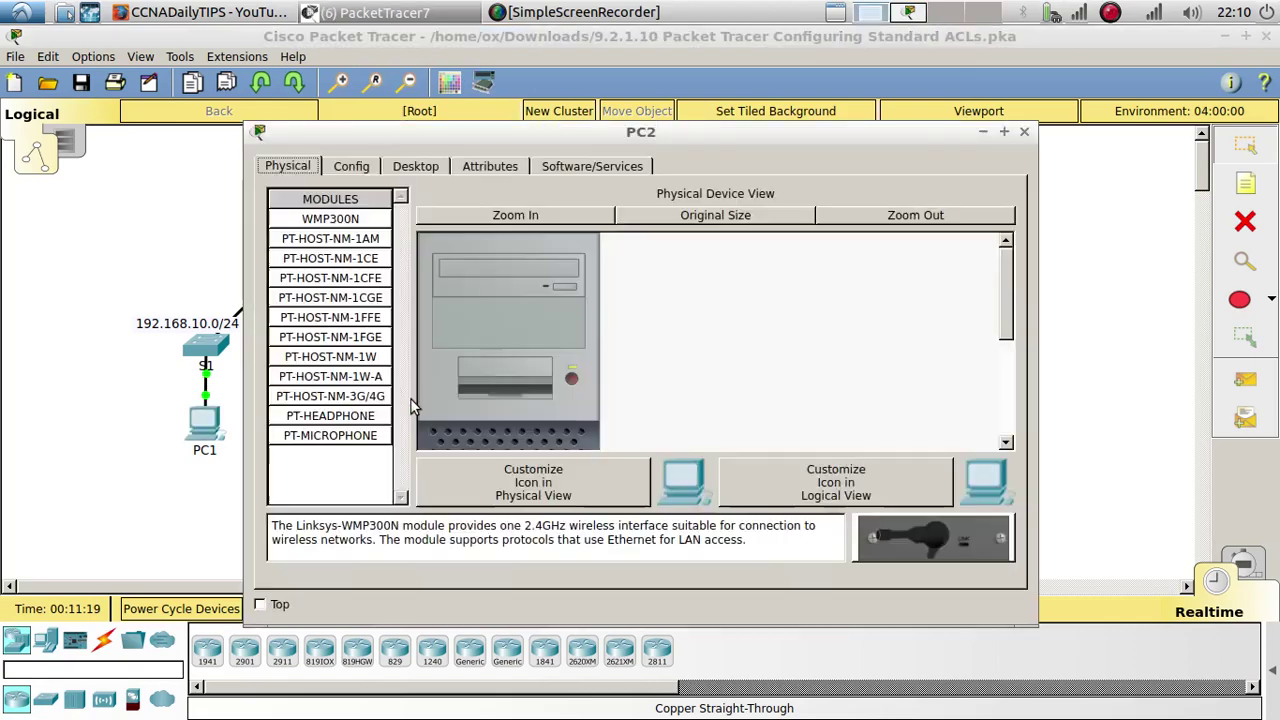
left_click(440, 170)
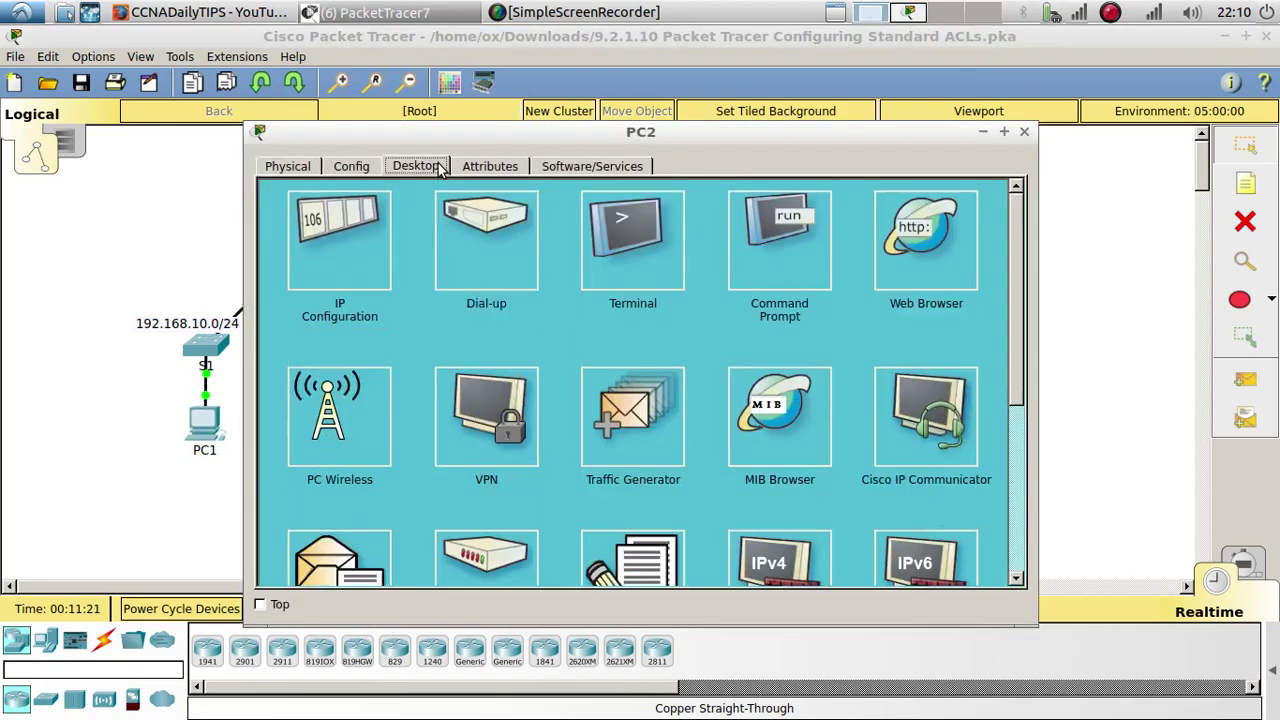
left_click(760, 258)
Display PC2's IP settings with ipconfig.
type("ipcpon")
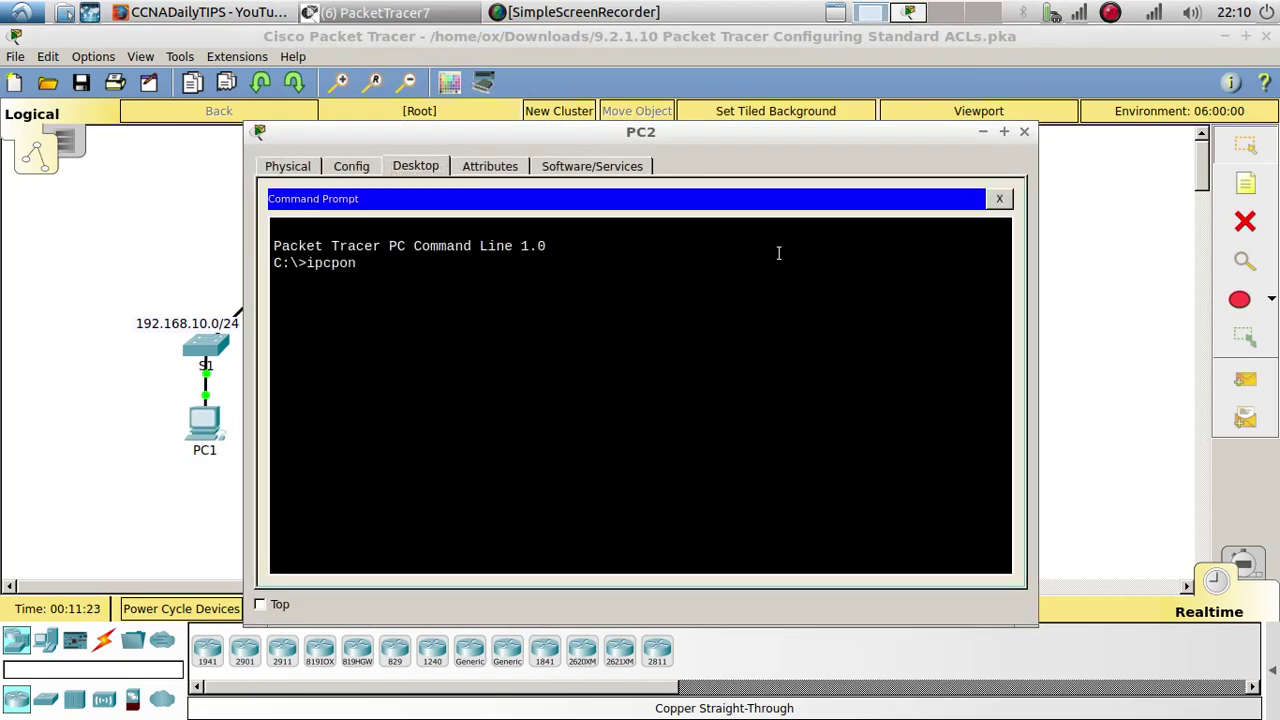
key("BackSpace")
key("BackSpace")
key("BackSpace")
key("BackSpace")
type("fig")
key("Return")
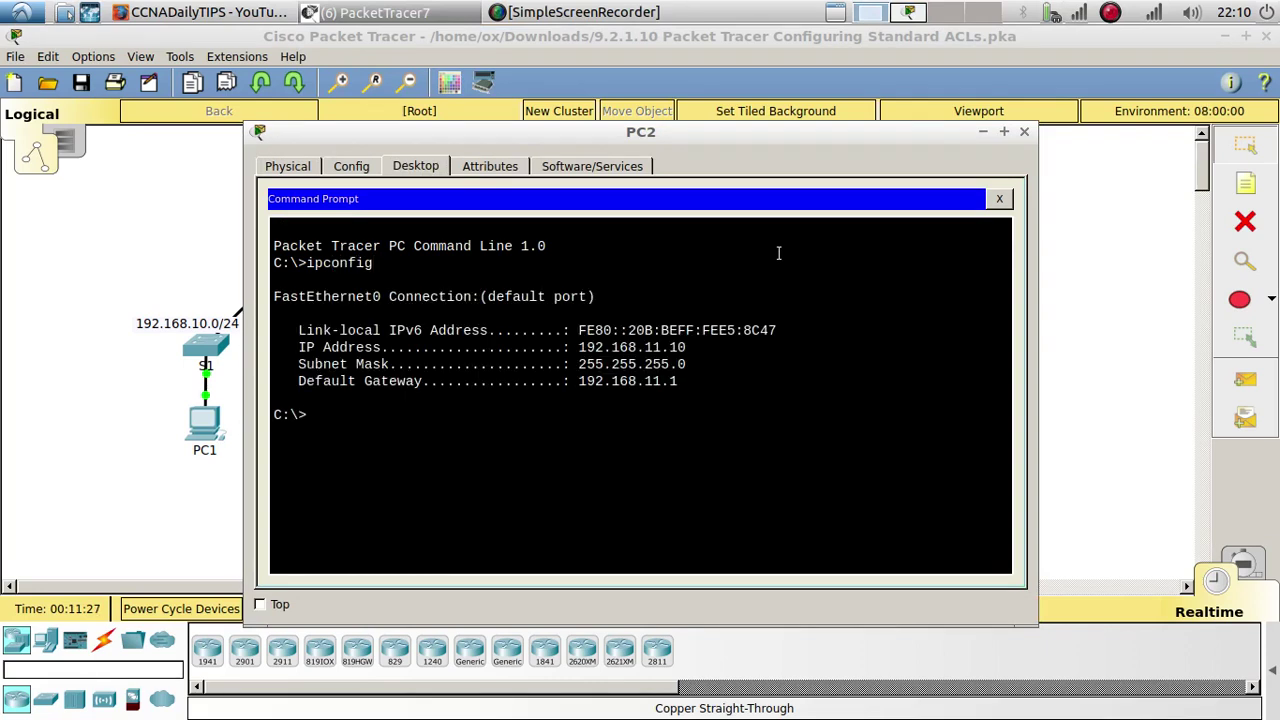
Ping the copied address 192.168.20.254 from PC2 and move PC2's window to uncover R2 and the WebServer in the topology.
type("ping")
right_click(430, 427)
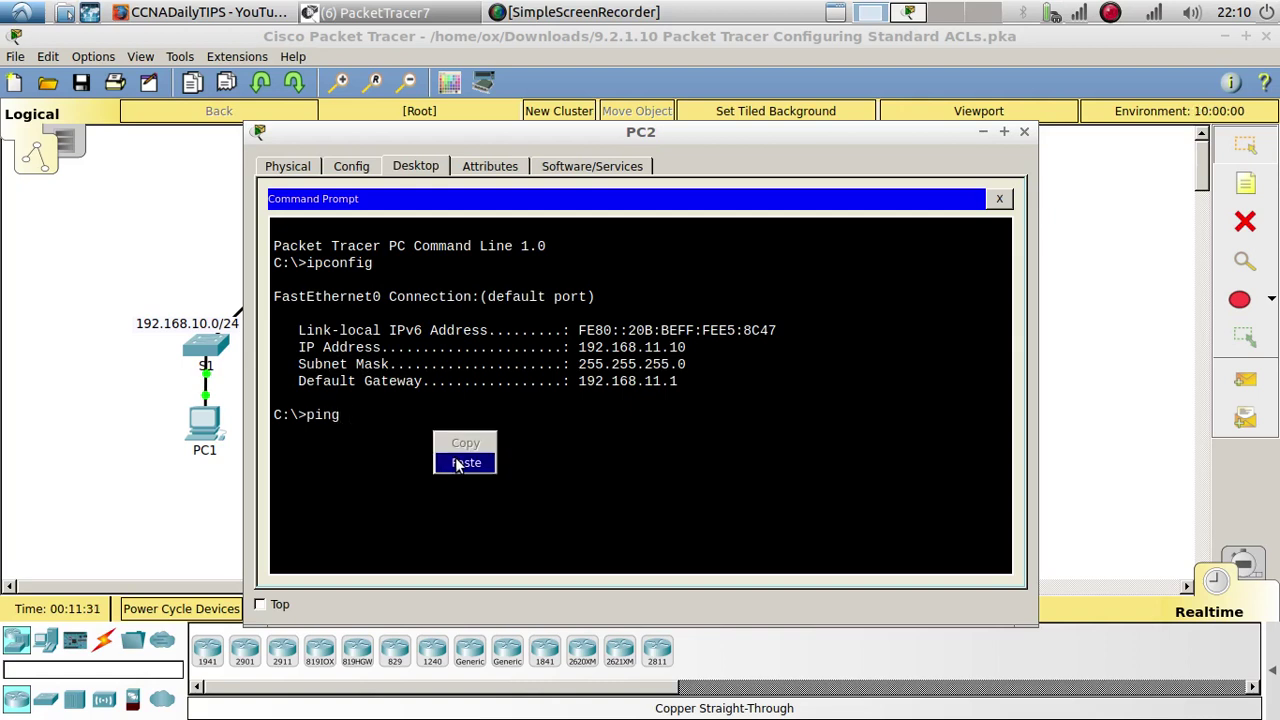
left_click(460, 463)
key("Return")
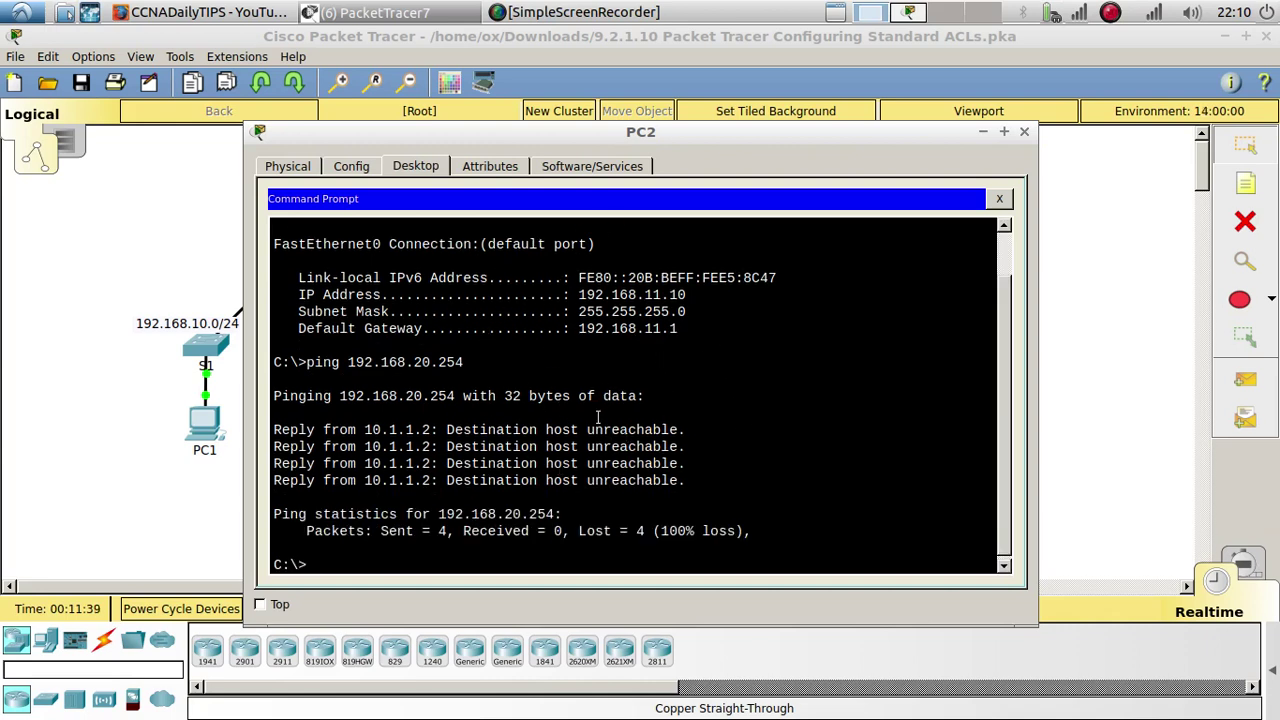
left_click_drag(659, 131, 700, 290)
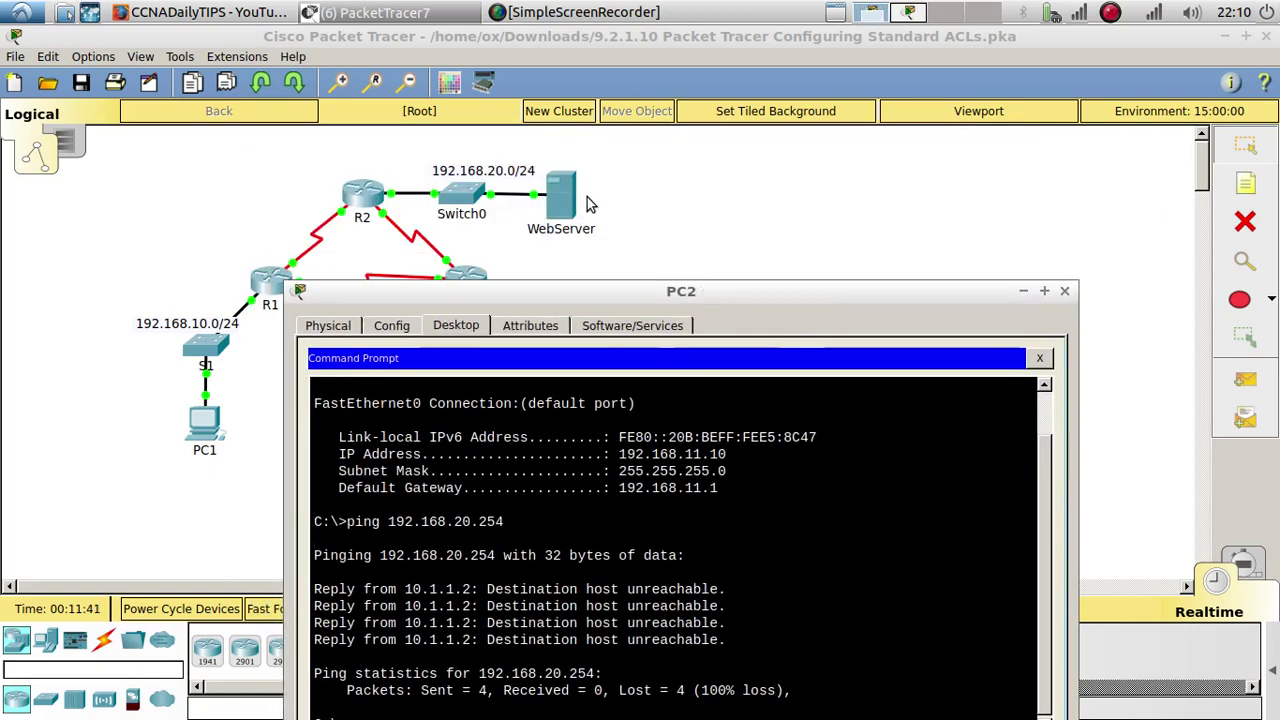
Copy the fourth ping test's destination address, 192.168.30.10, from the activity instructions.
left_click(395, 12)
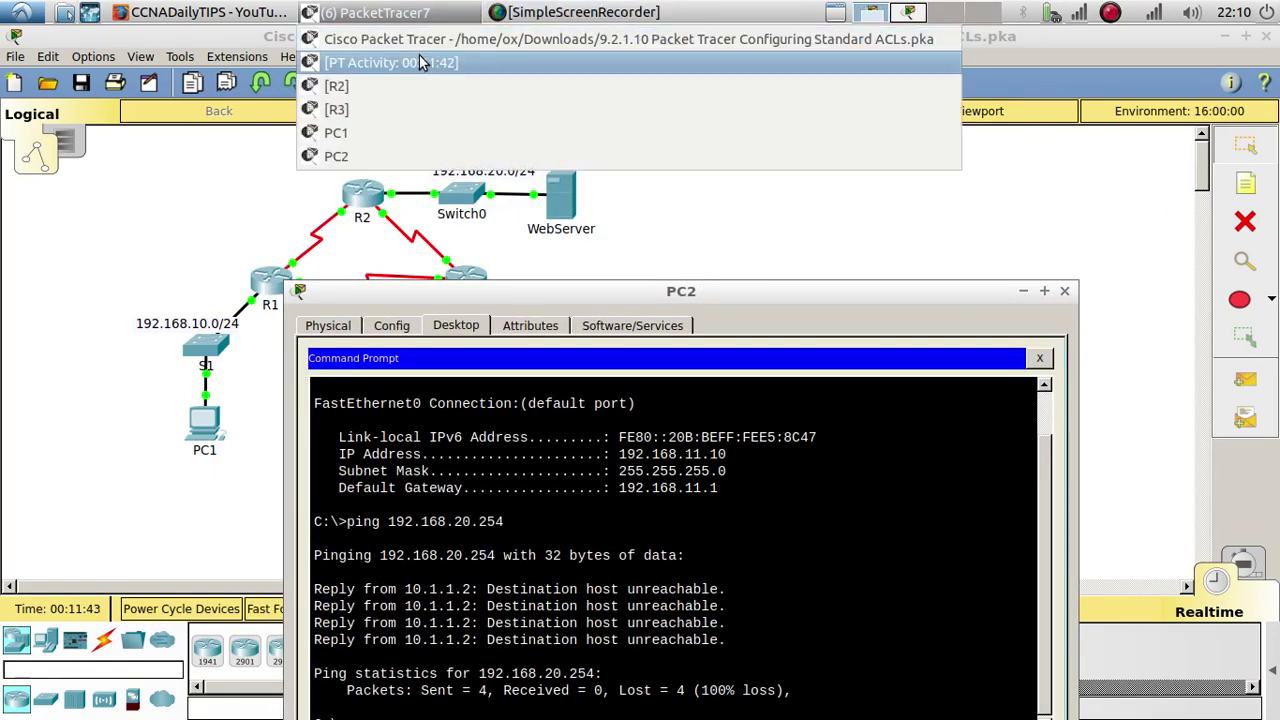
left_click(419, 62)
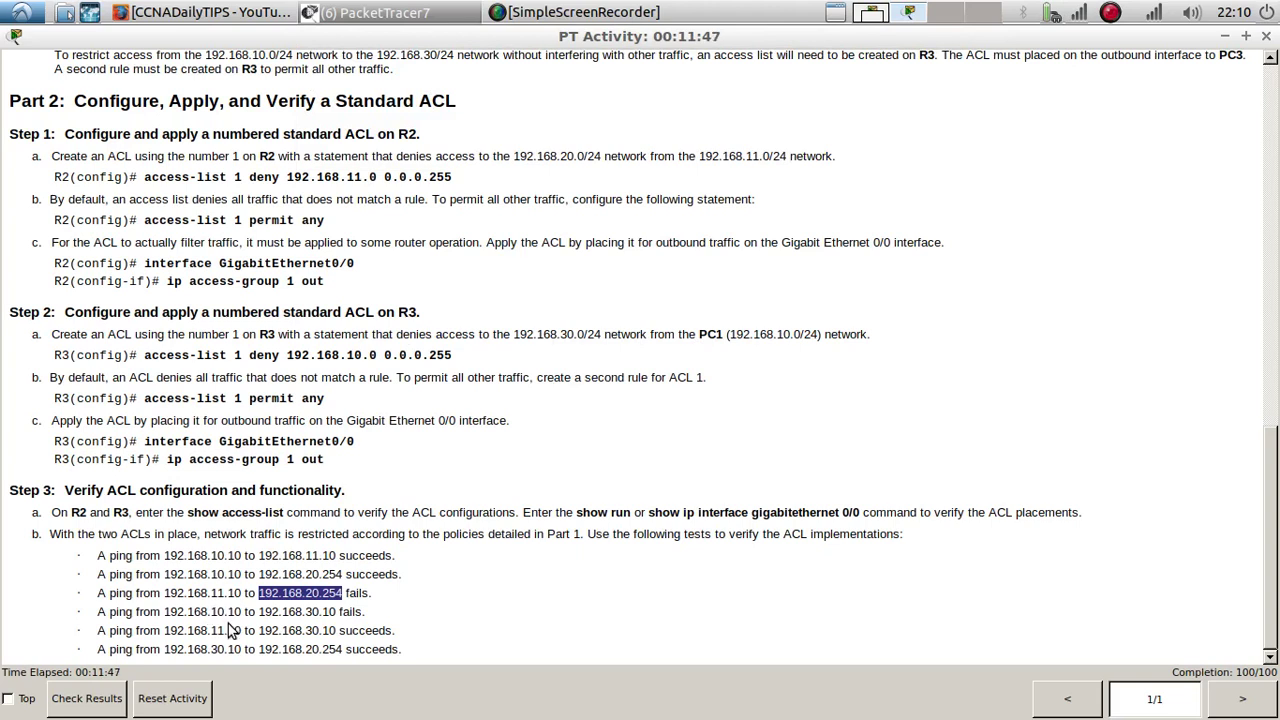
left_click_drag(260, 615, 336, 612)
key("ctrl+c")
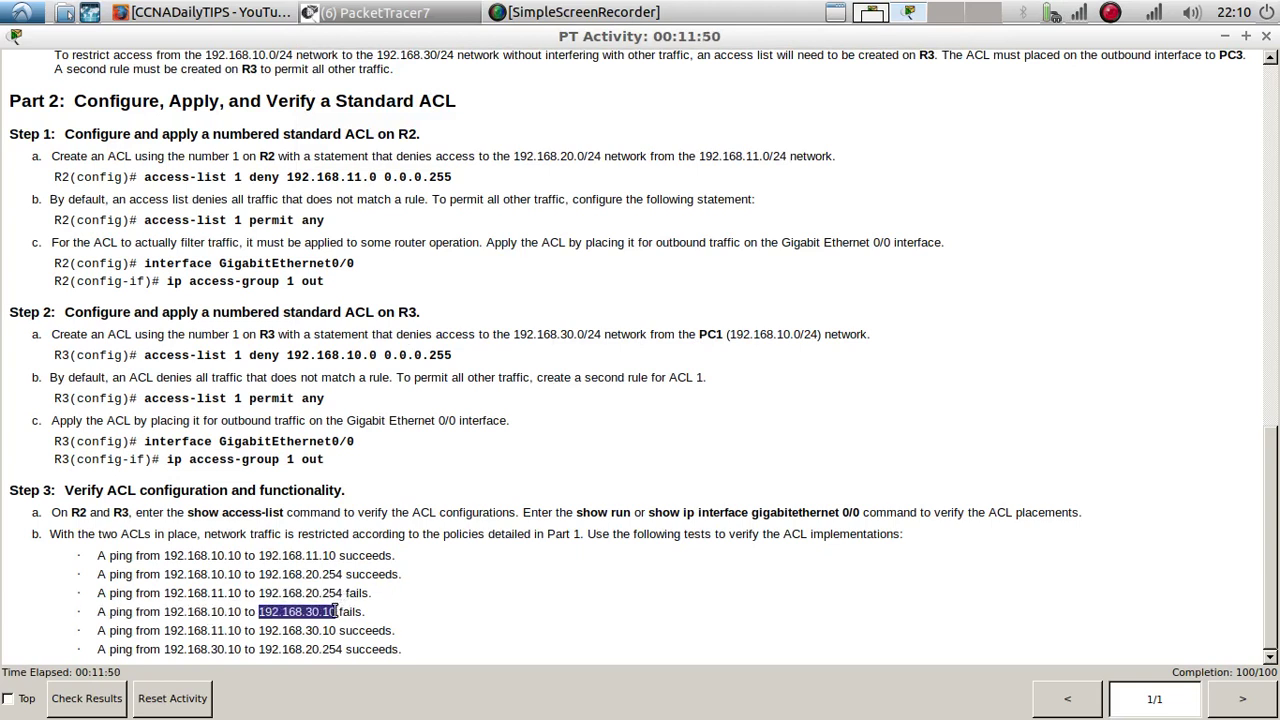
Return to PC1's Command Prompt and ping the copied address 192.168.30.10.
left_click(441, 12)
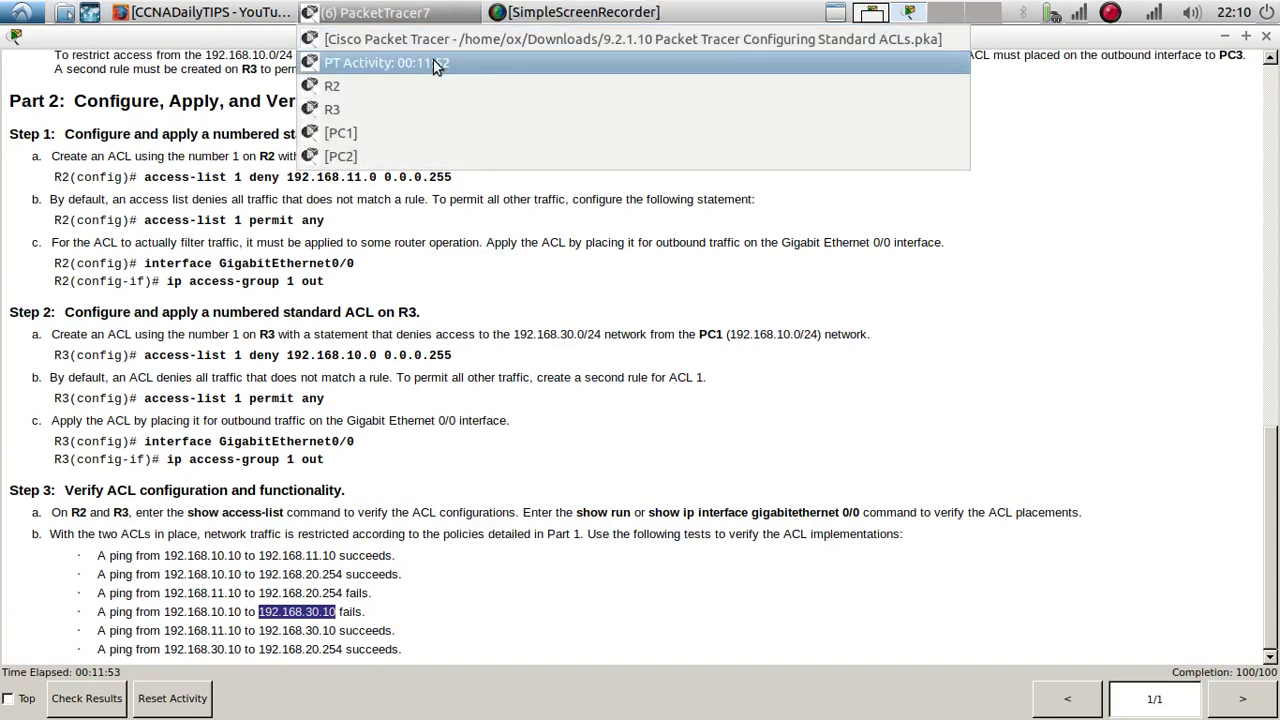
left_click(395, 132)
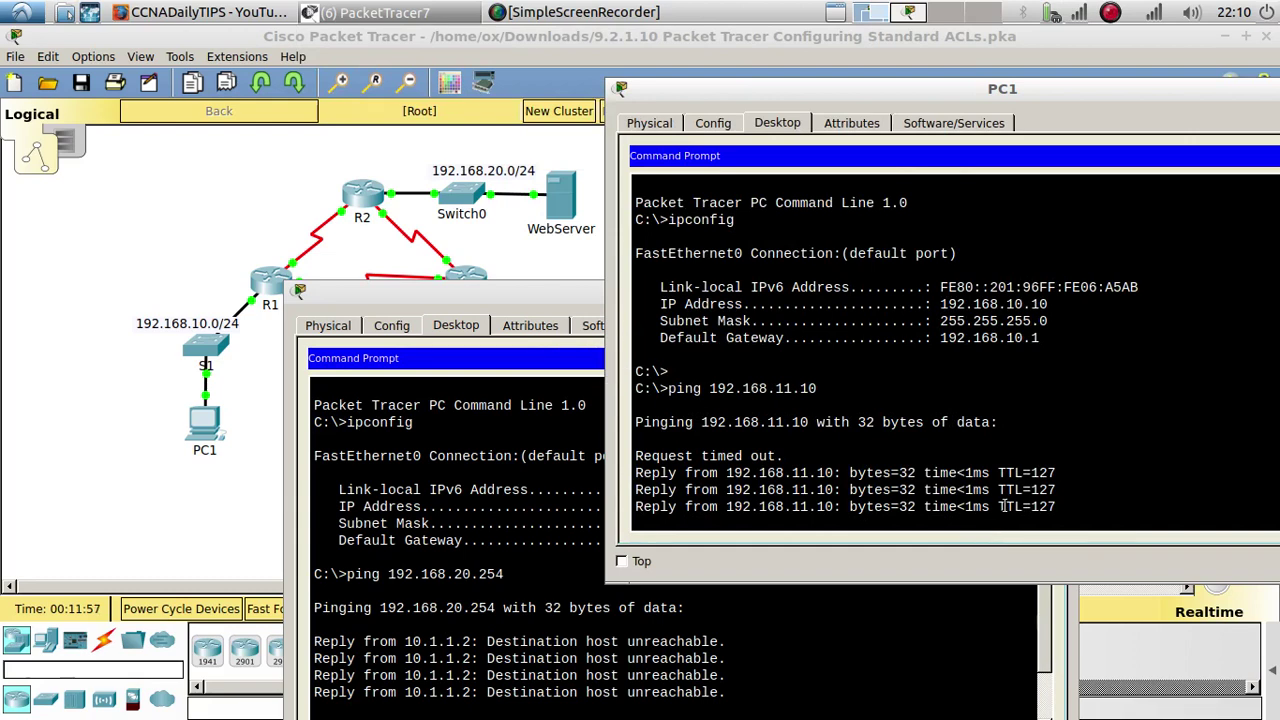
key("Return")
type("pi")
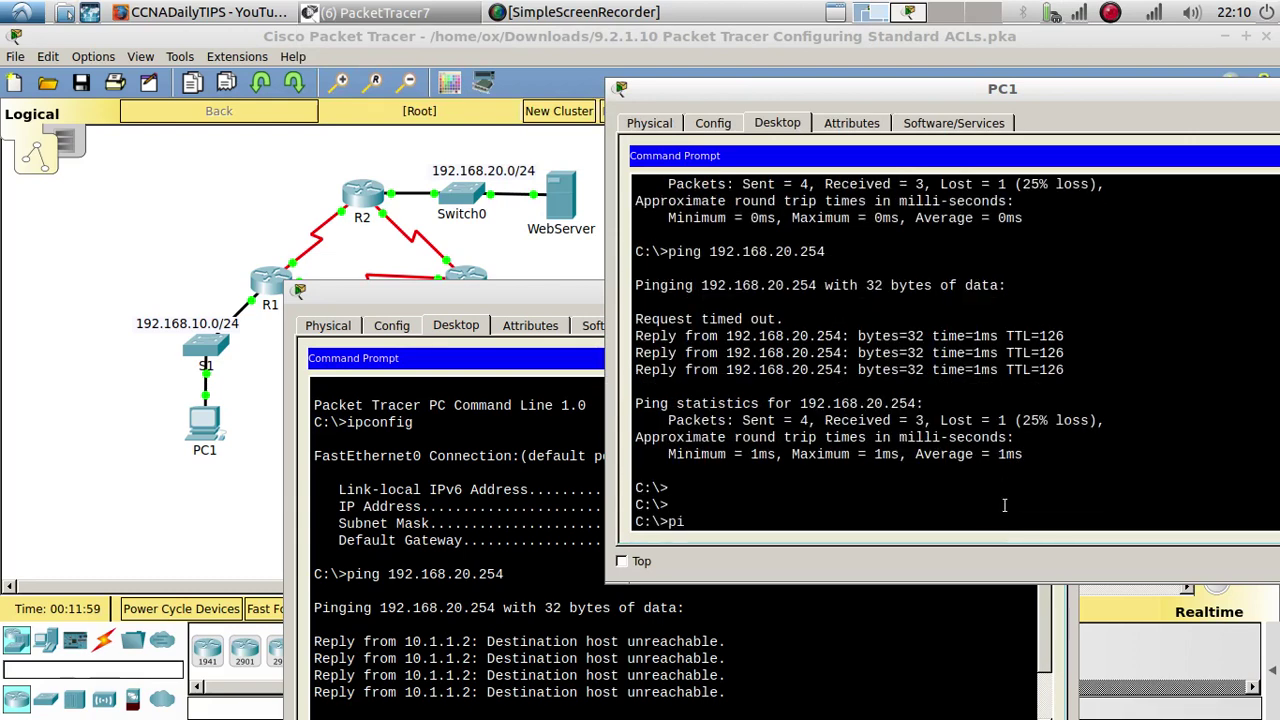
type("ng")
right_click(1004, 505)
left_click(1027, 538)
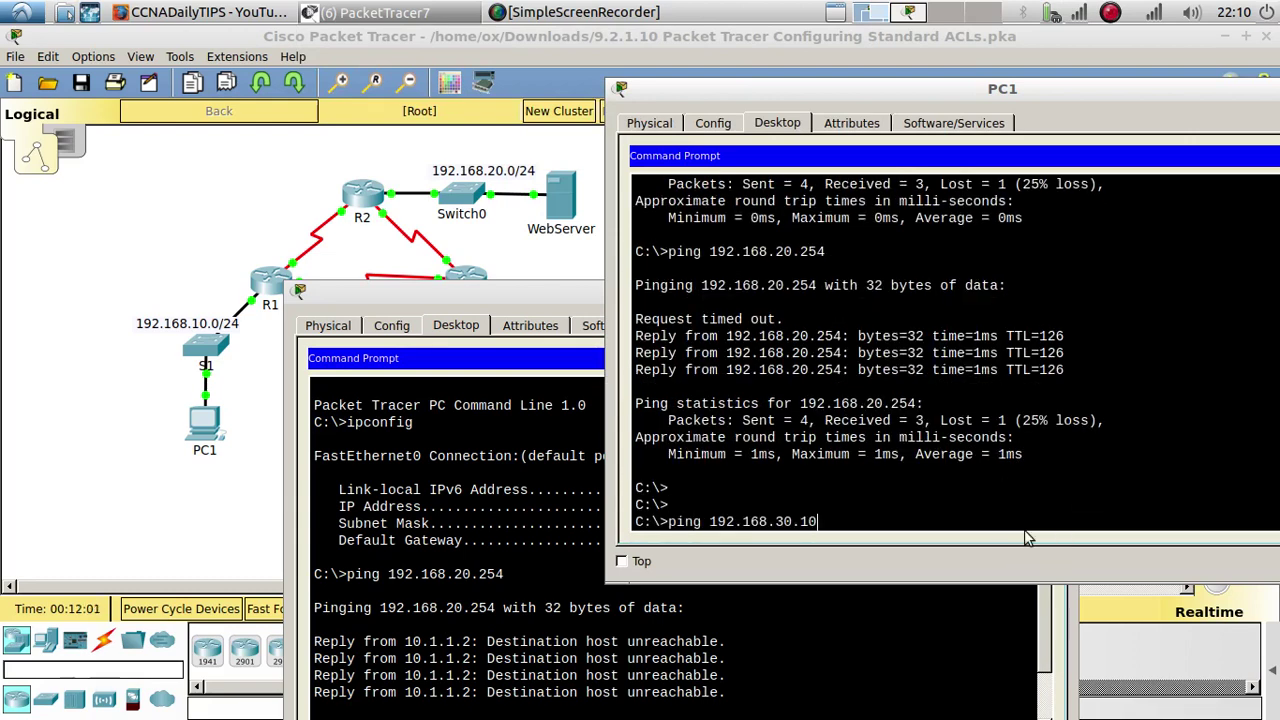
key("Return")
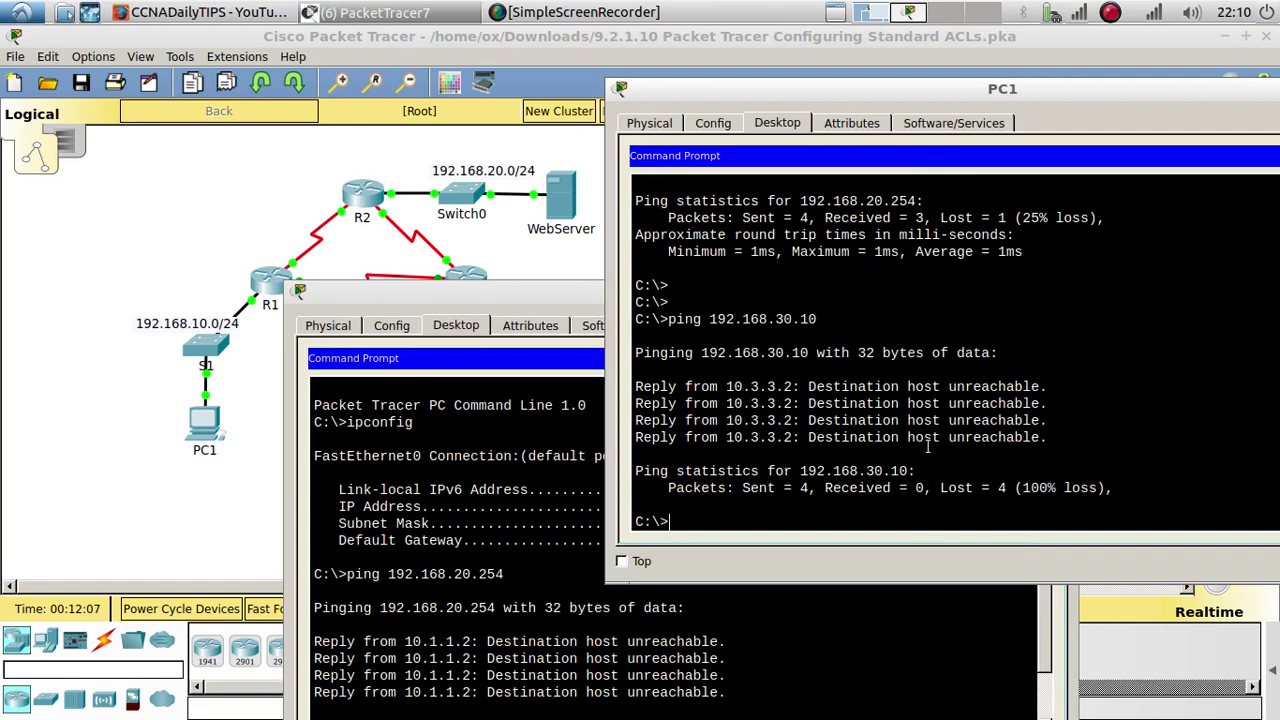
Select the fifth ping test's destination address, 192.168.30.10, in the activity instructions.
left_click(375, 12)
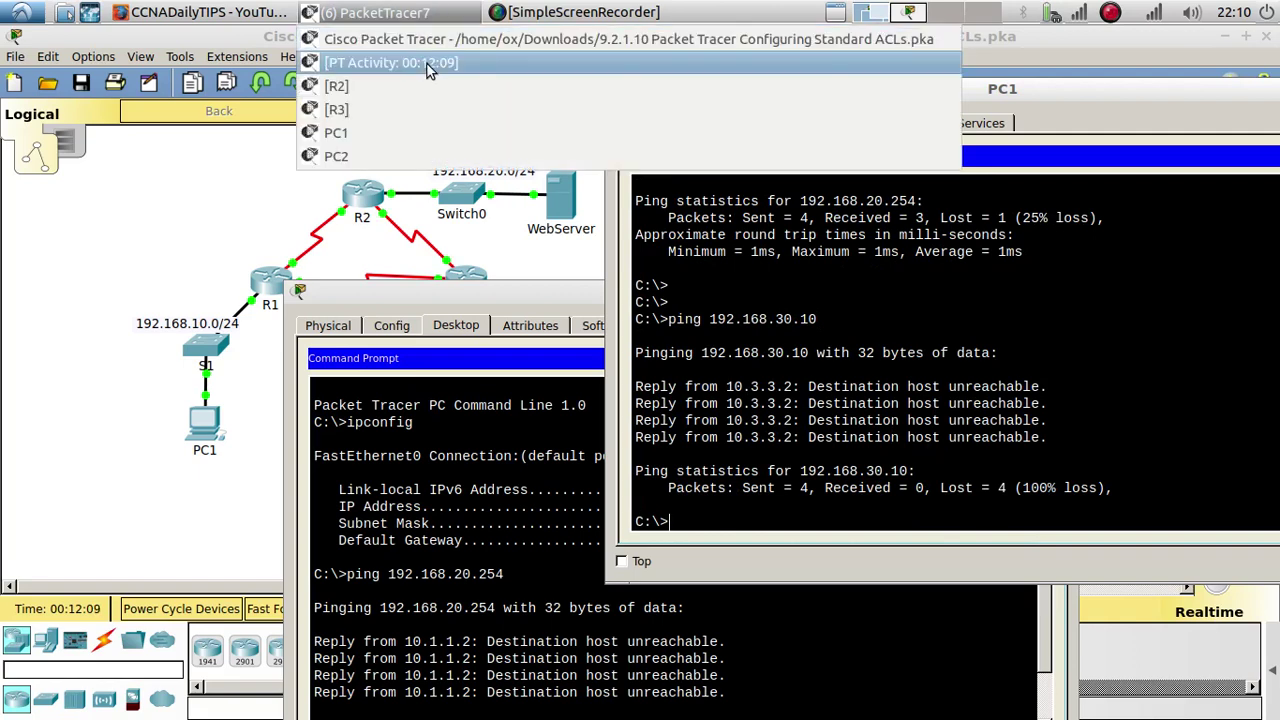
left_click(427, 64)
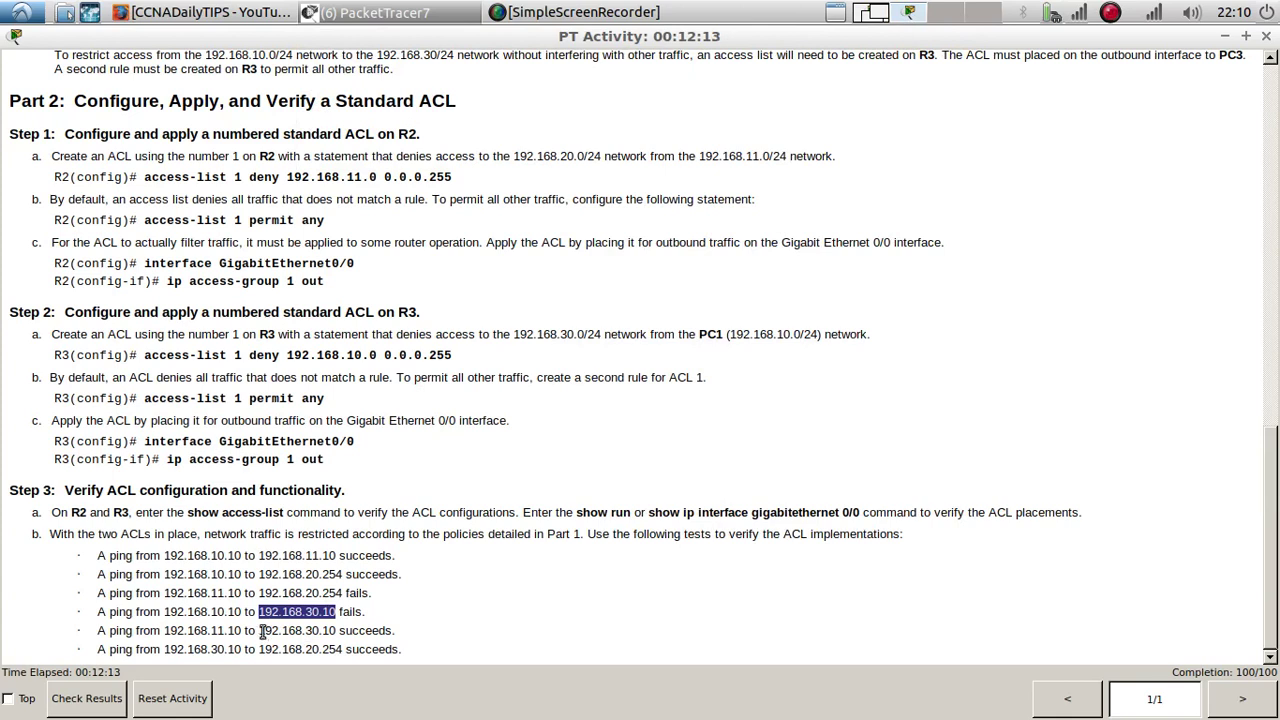
left_click_drag(260, 630, 335, 628)
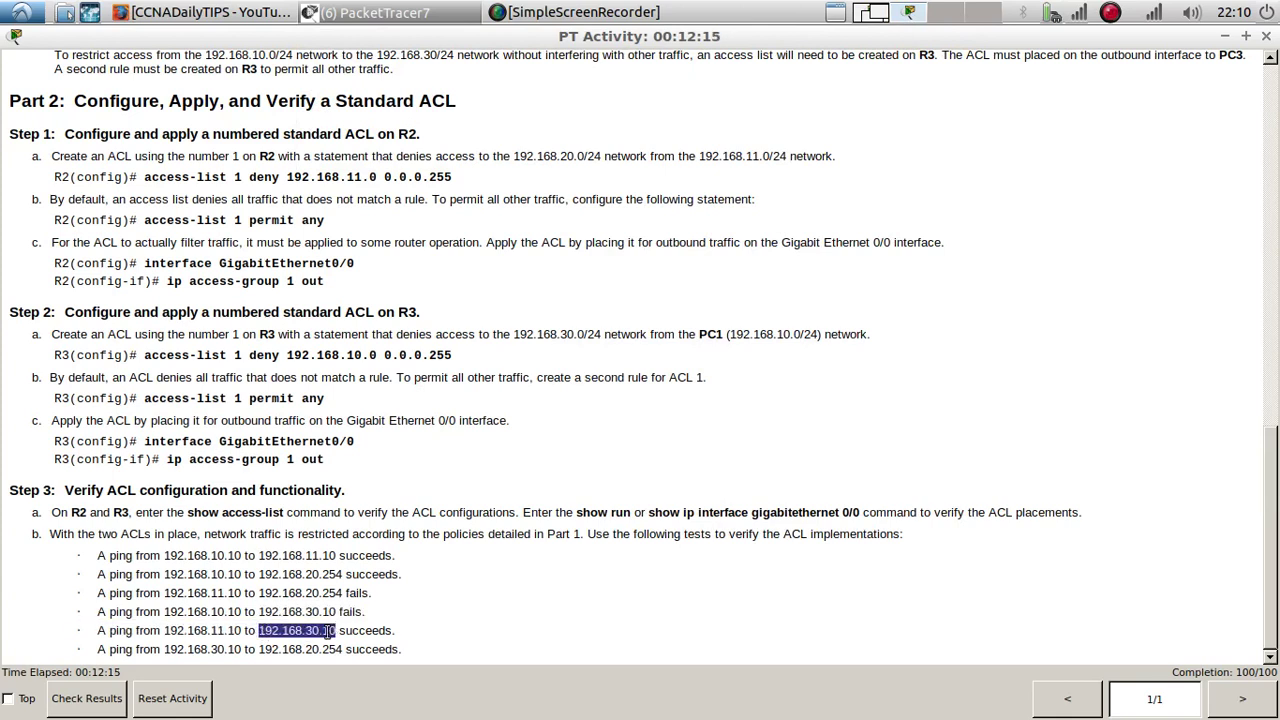
Switch back to PC2's Command Prompt and ping 192.168.30.10.
left_click(399, 12)
left_click(454, 152)
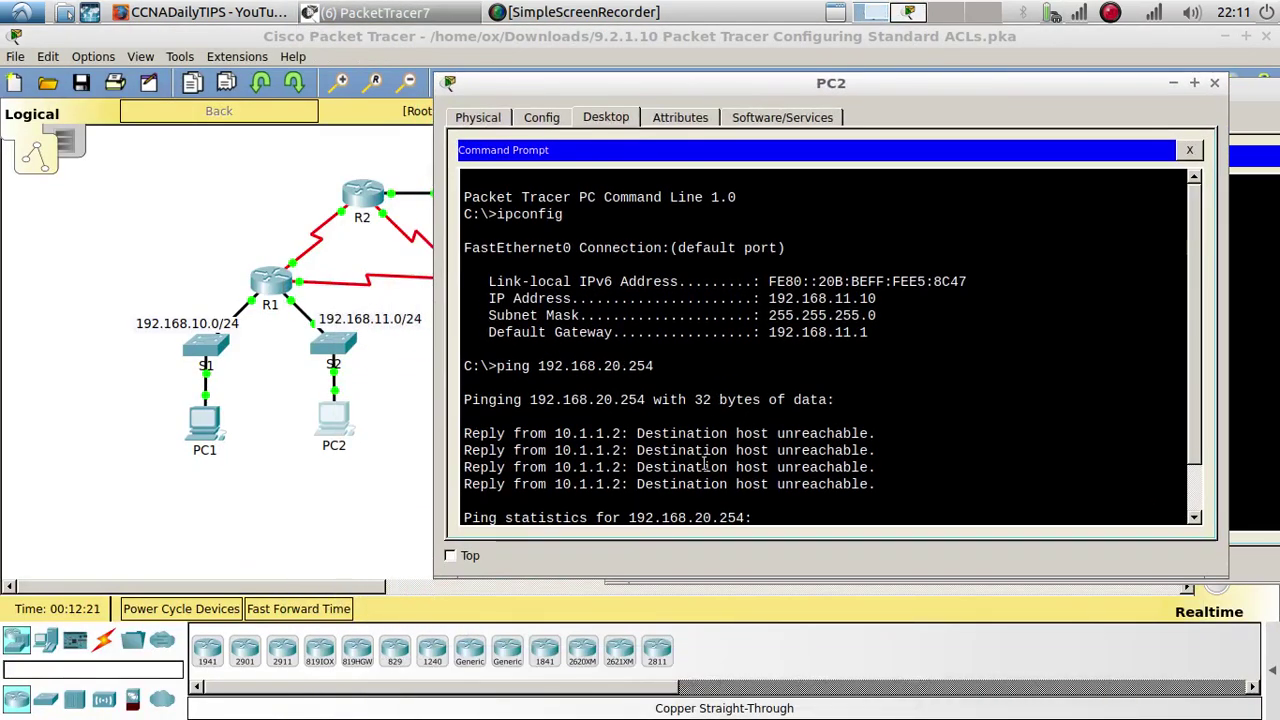
key("Return")
key("Return")
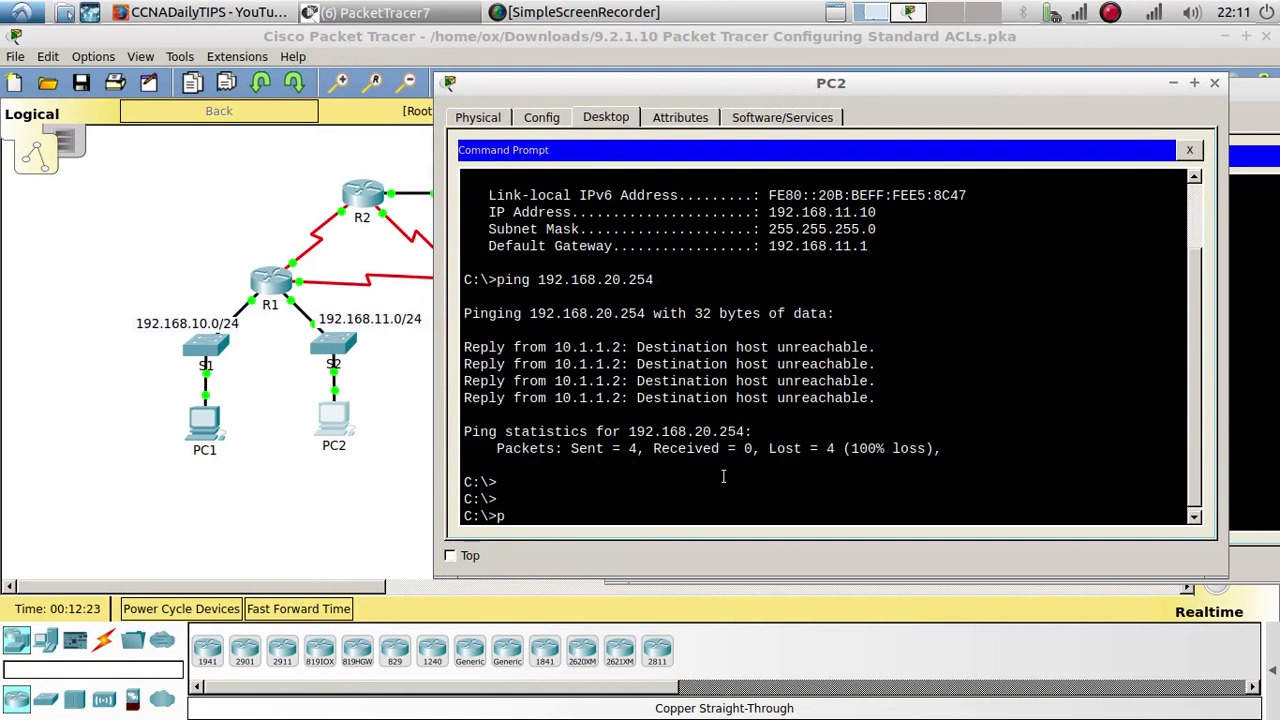
type("ping 192.168.30.10")
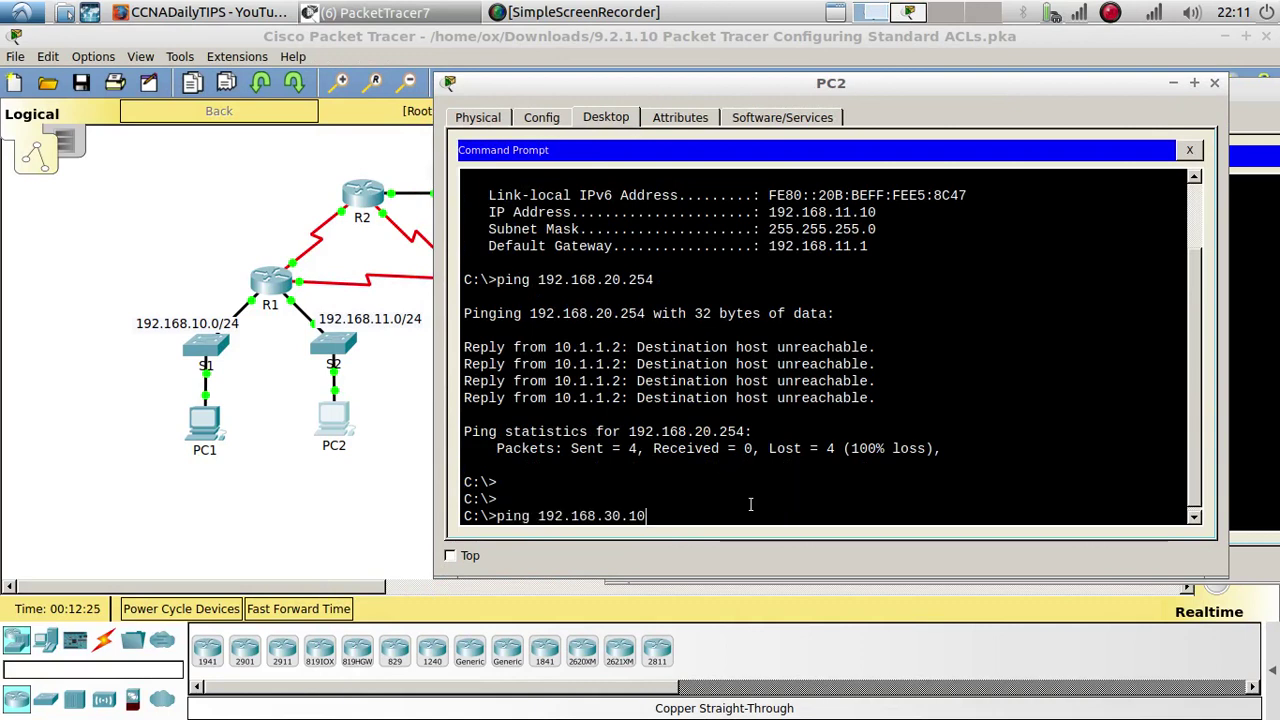
key("Return")
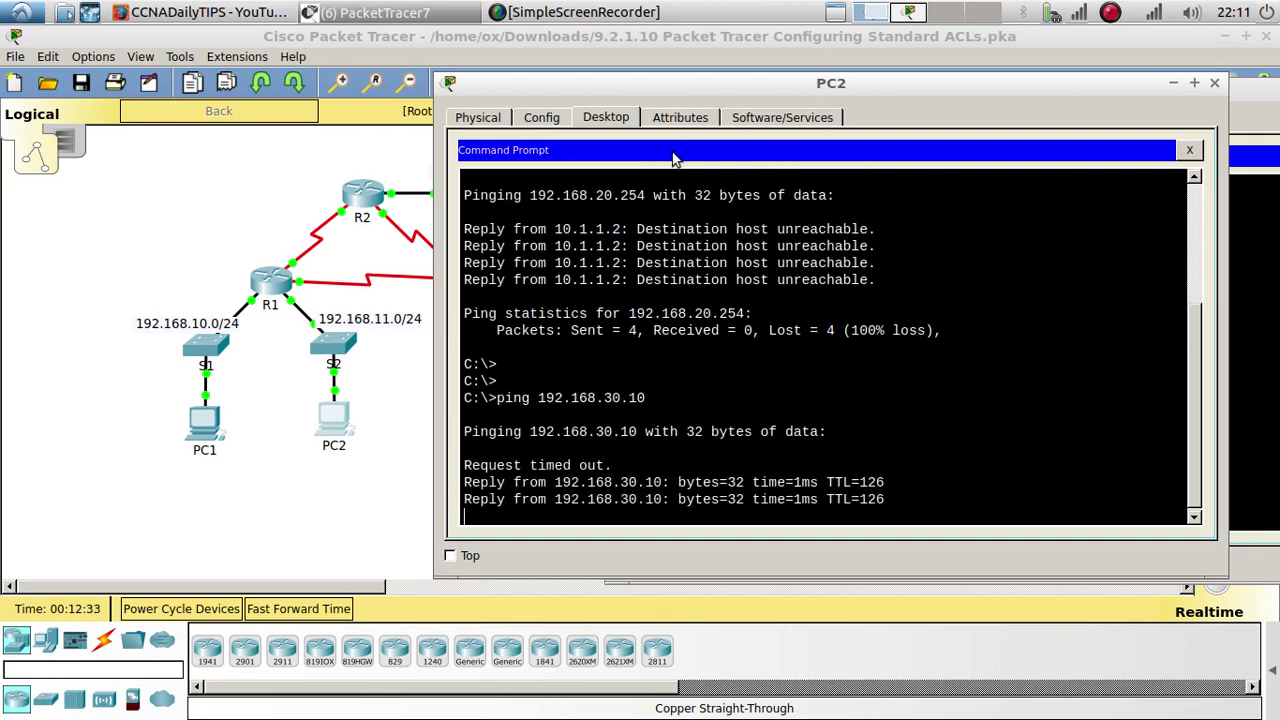
Check the fifth ping test's expected result in the activity instructions and copy the last test's destination address, 192.168.20.254.
left_click(430, 12)
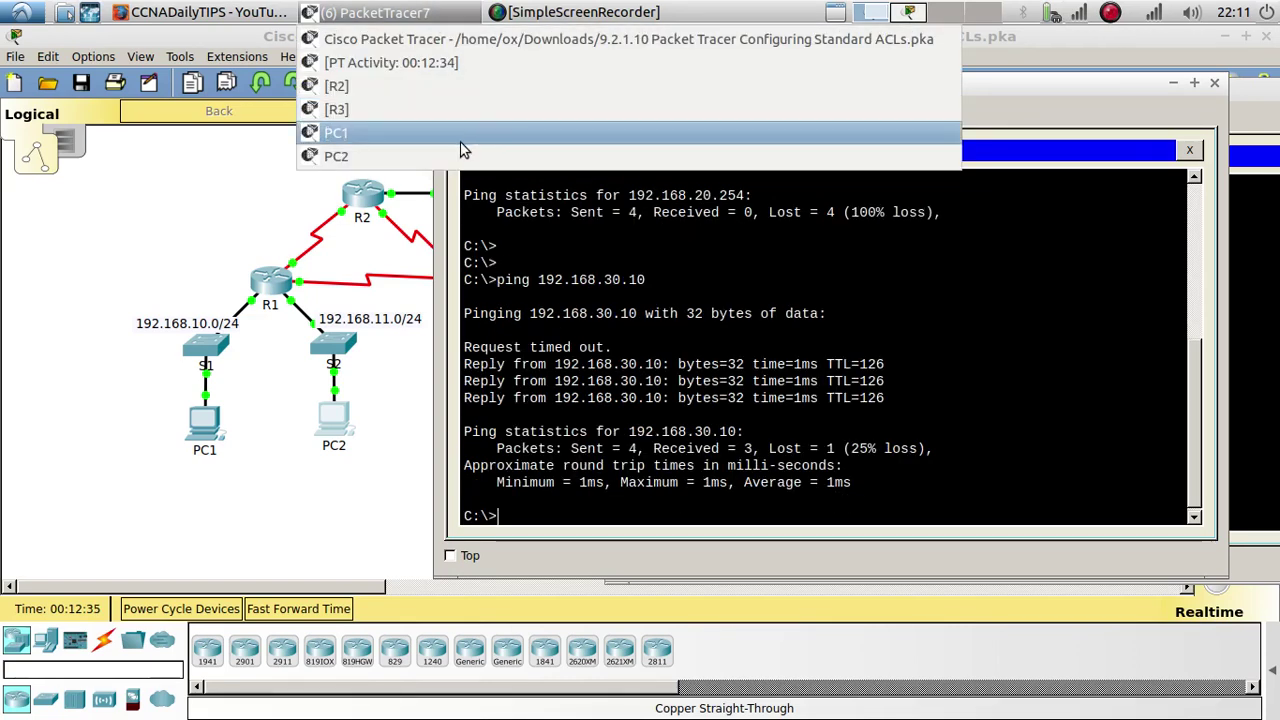
left_click(463, 62)
double_click(352, 631)
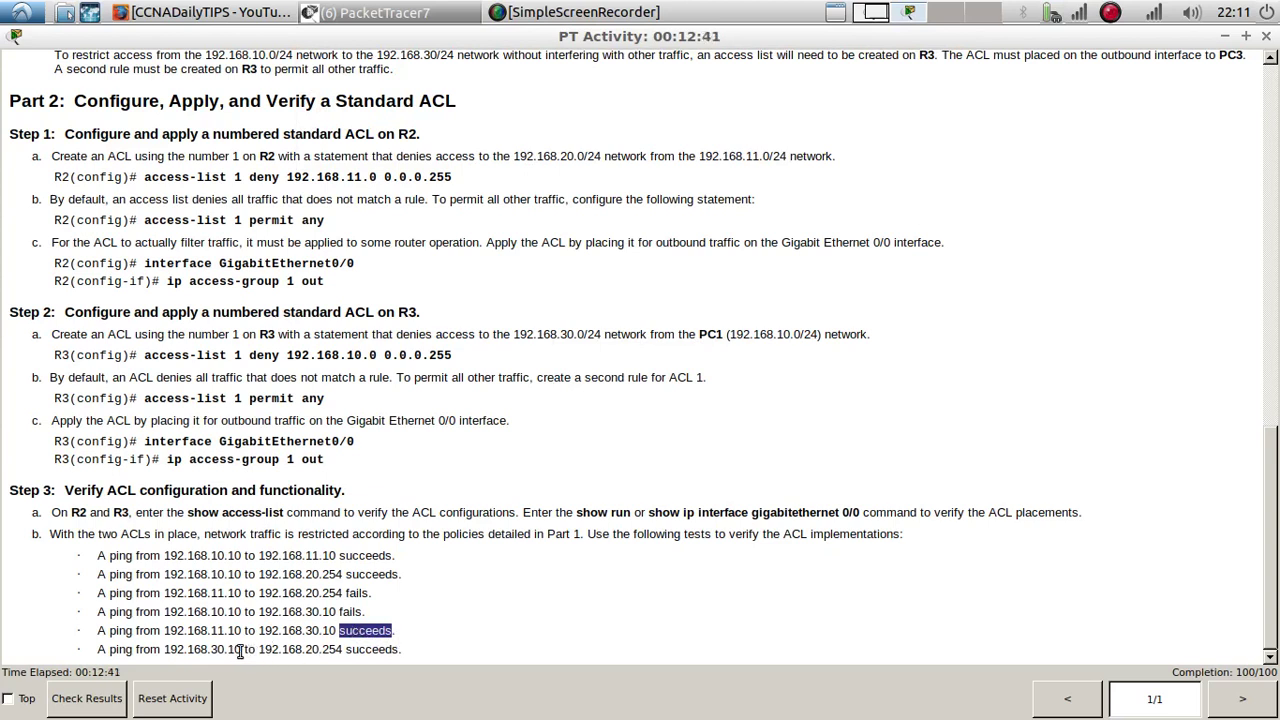
left_click_drag(258, 650, 341, 651)
key("ctrl+c")
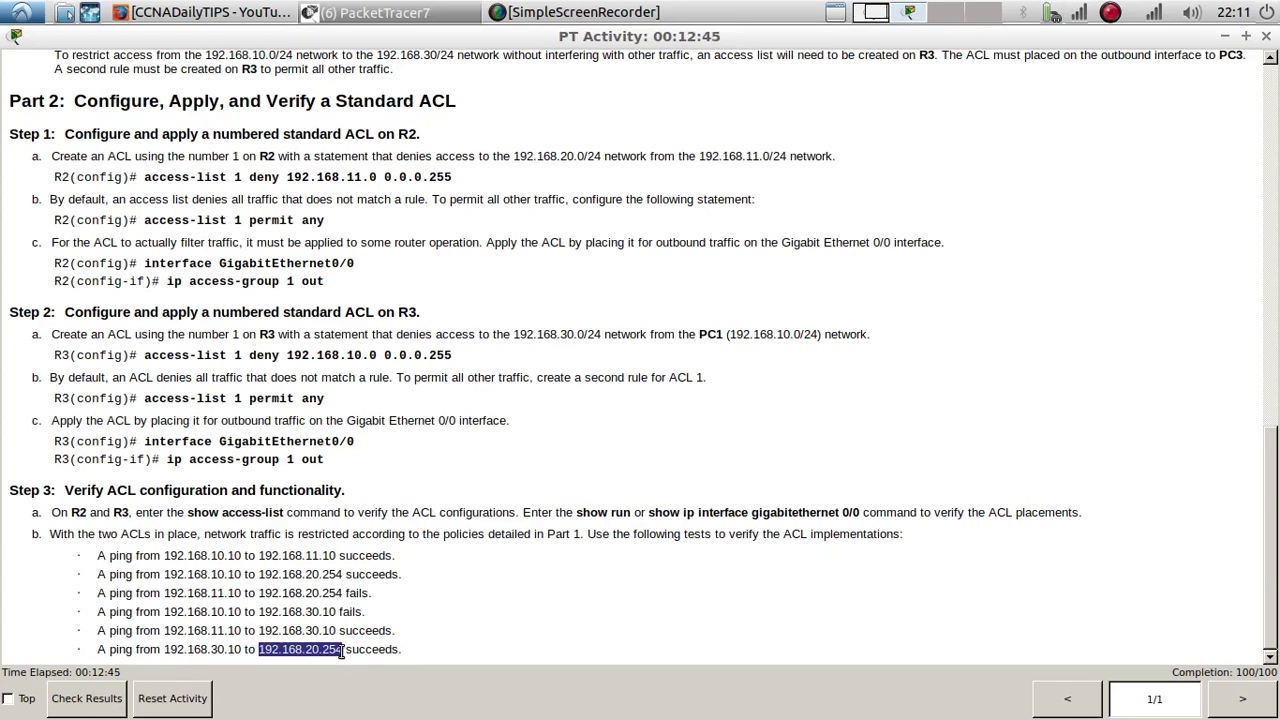
Return to the network topology and open PC3's Command Prompt.
left_click(402, 14)
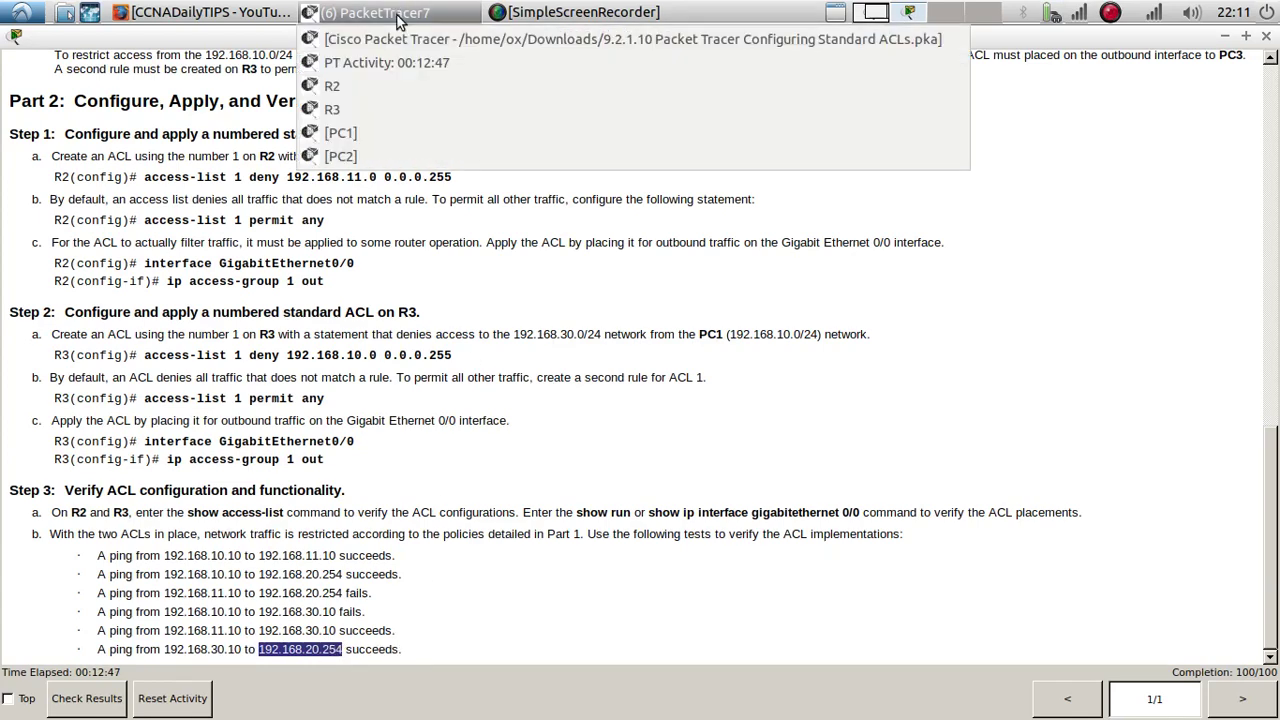
left_click(392, 40)
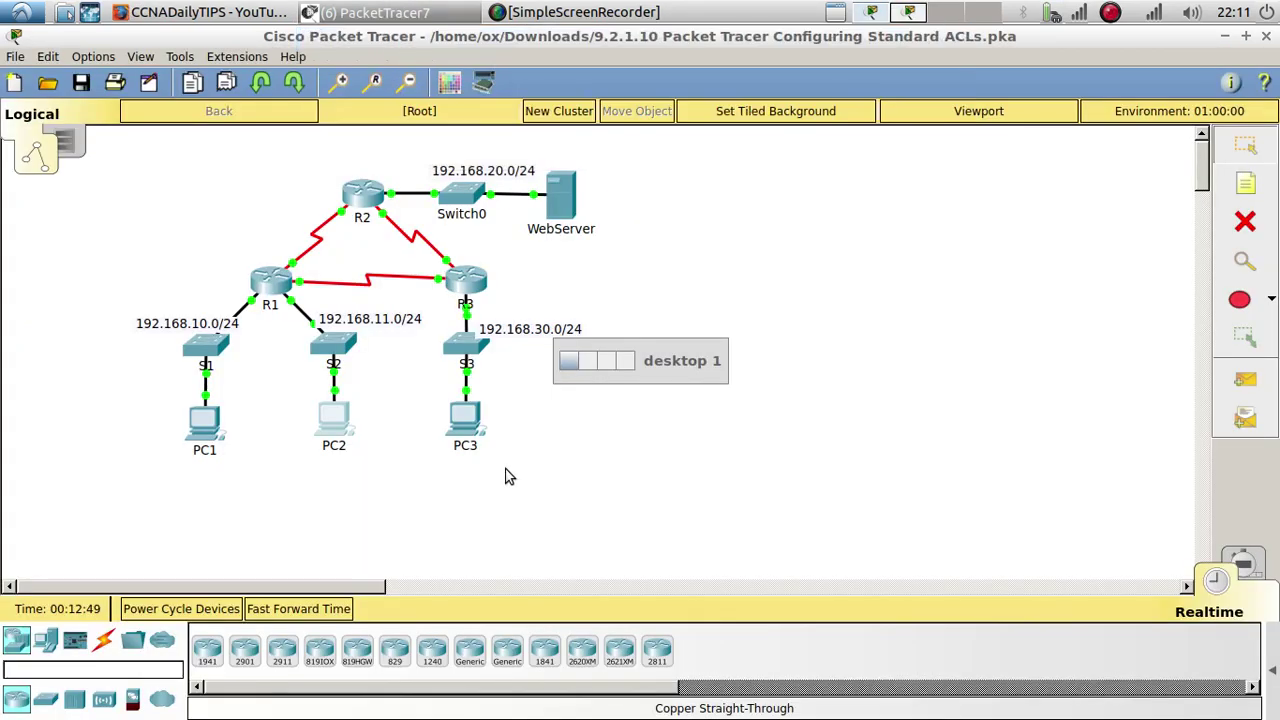
left_click(472, 420)
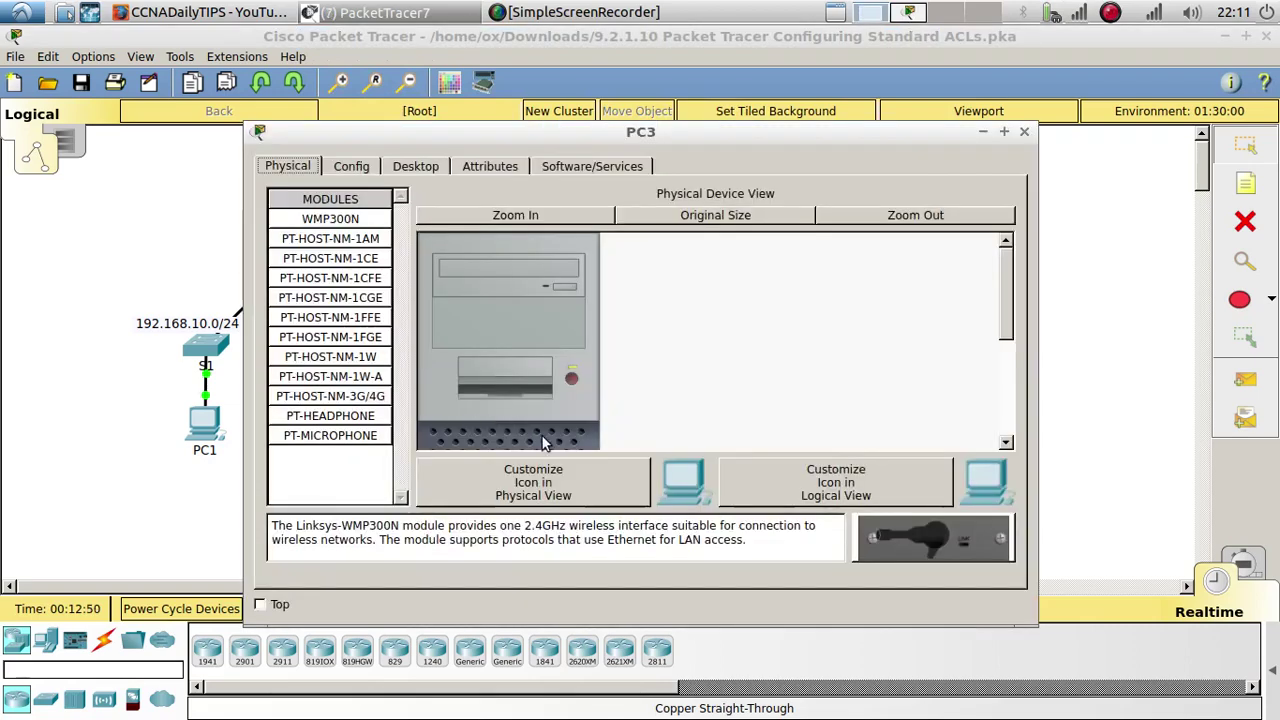
left_click(435, 177)
left_click(762, 239)
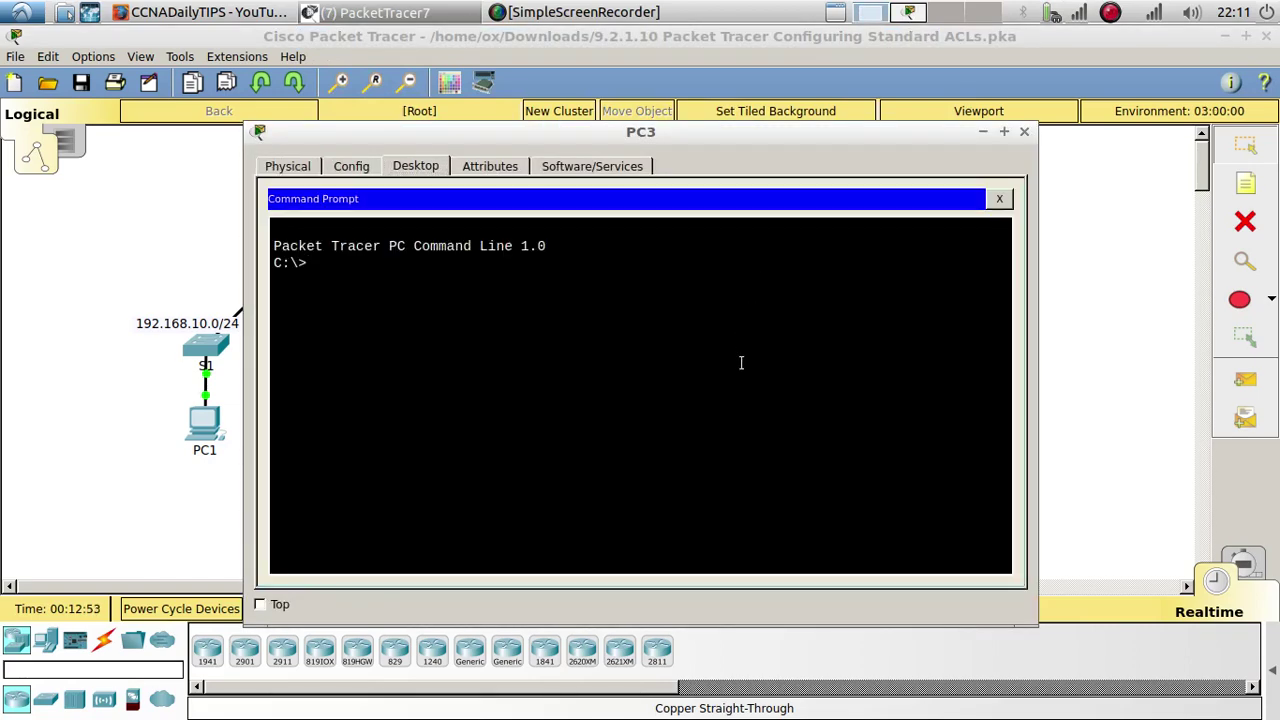
Display PC3's IP settings with ipconfig.
type("ipconfig")
key("Return")
key("Return")
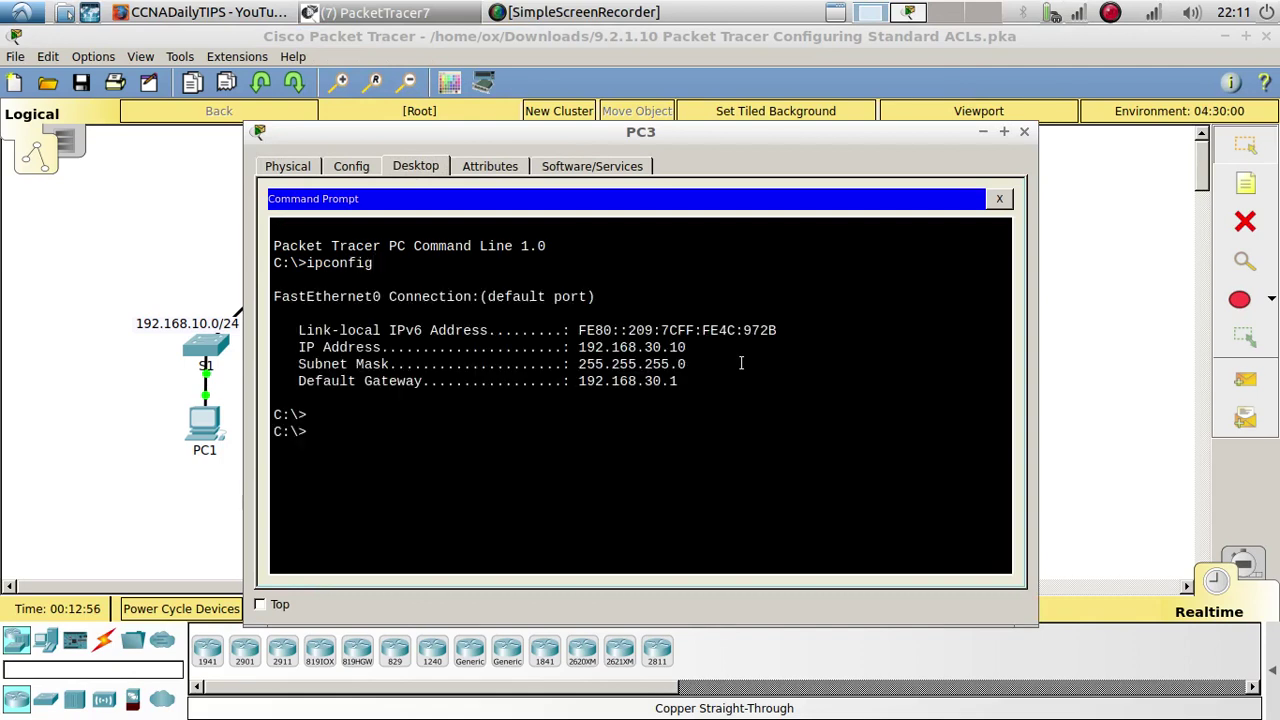
Ping 192.168.20.254 from PC3's command line to test the last ACL policy.
type("ping")
right_click(427, 428)
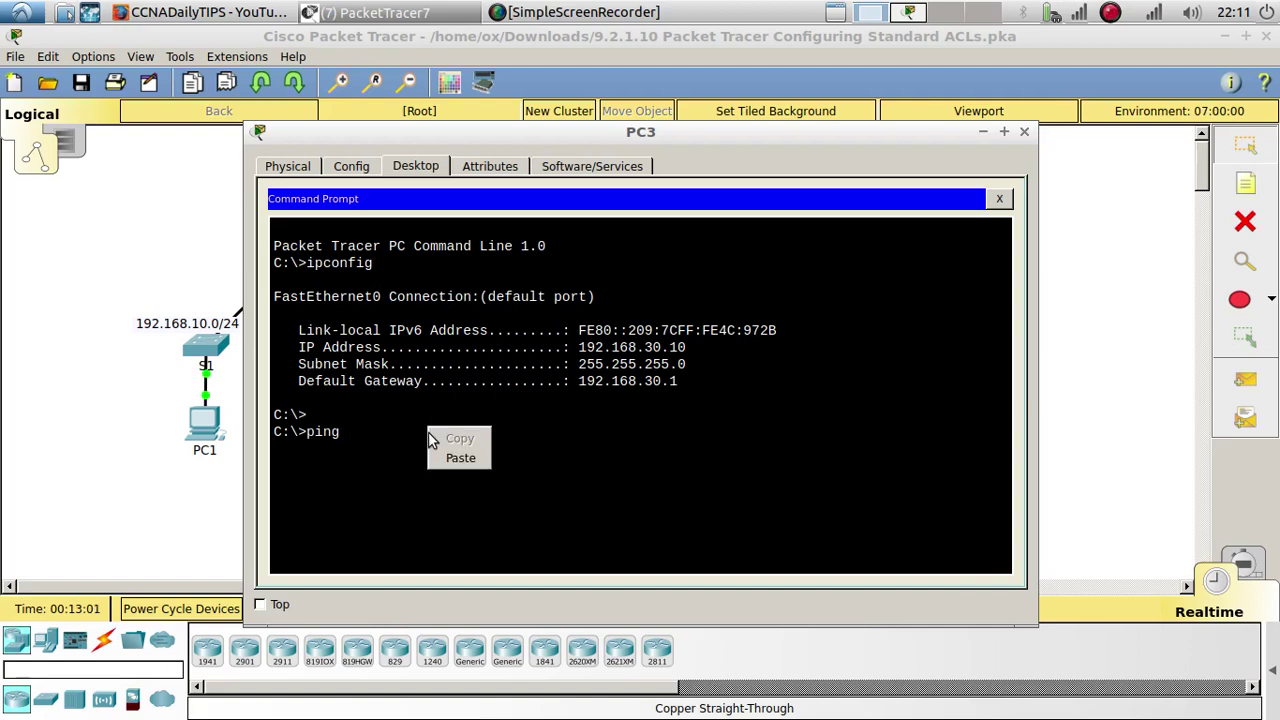
left_click(460, 457)
key("Return")
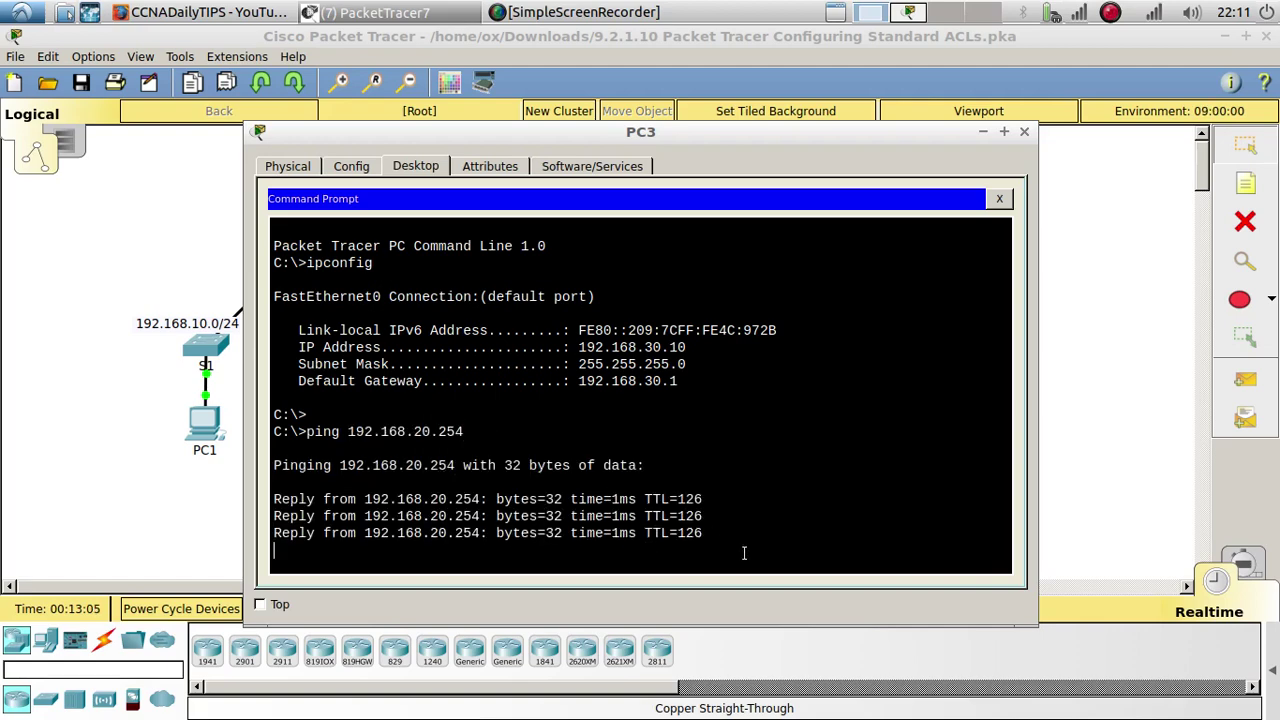
Check the results from the activity instructions, open the results in the main Packet Tracer window and highlight the overall feedback sentence.
left_click(388, 13)
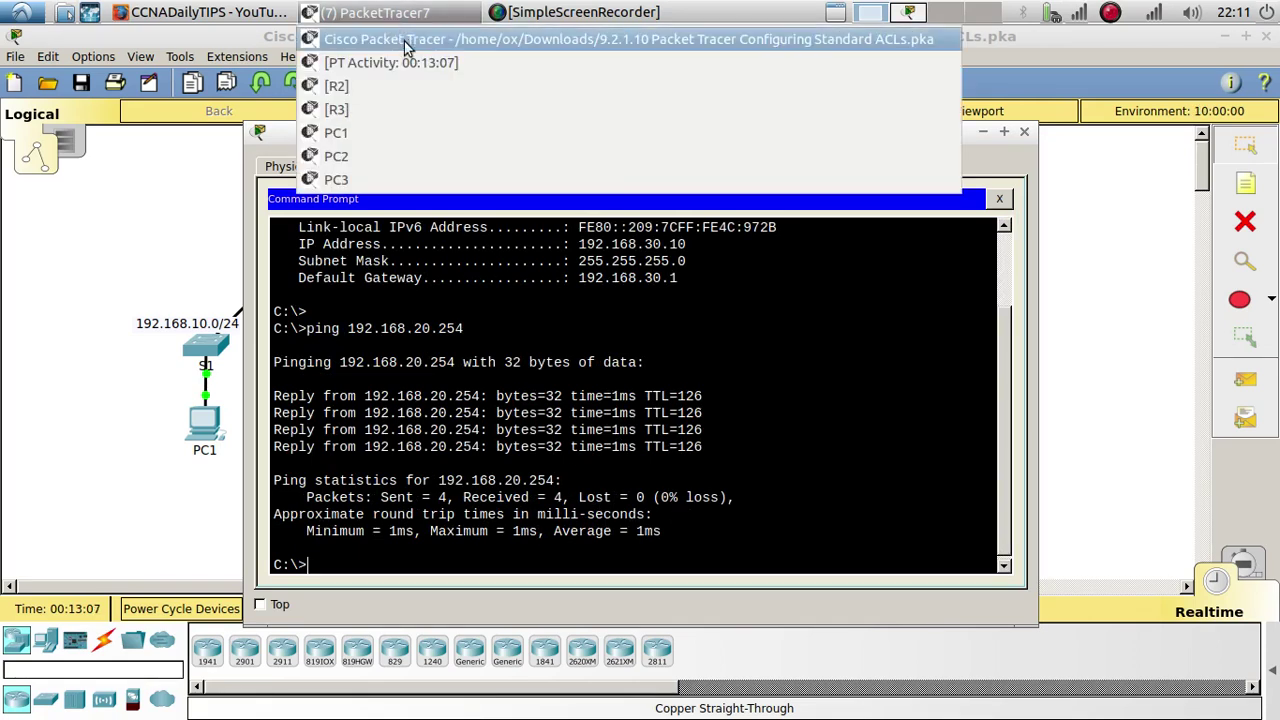
left_click(398, 63)
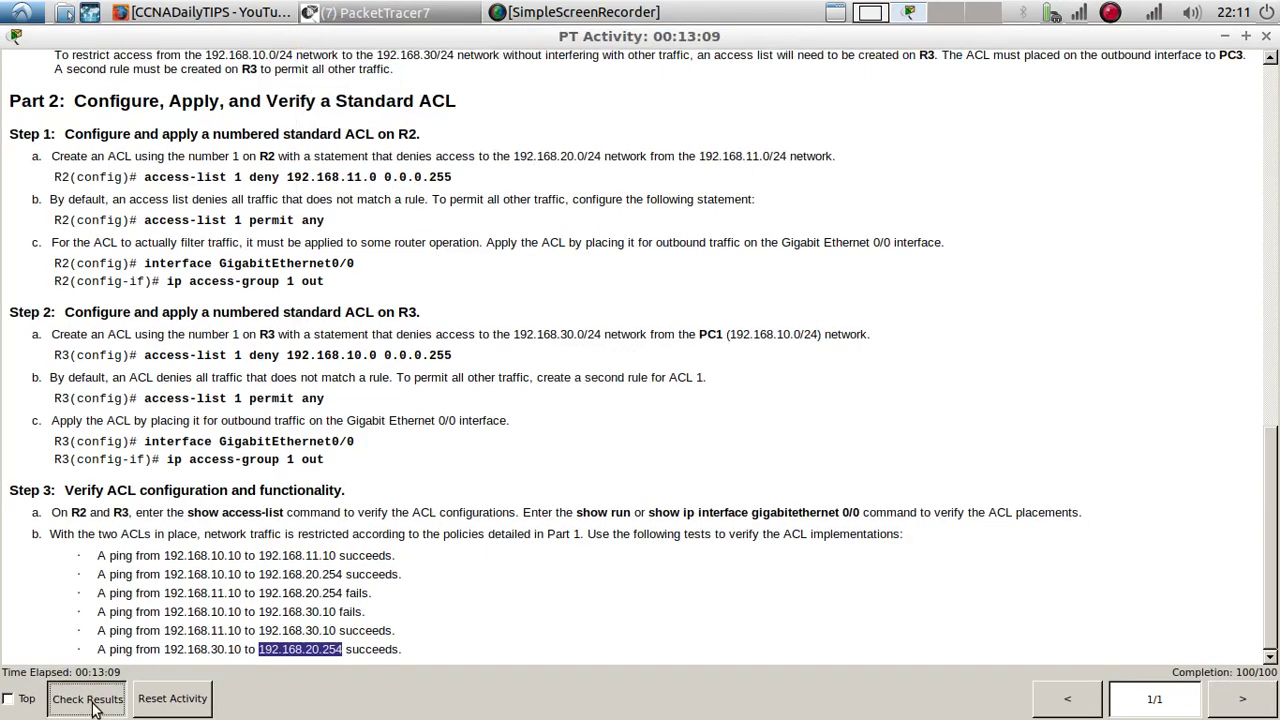
key("alt+F4")
left_click(447, 8)
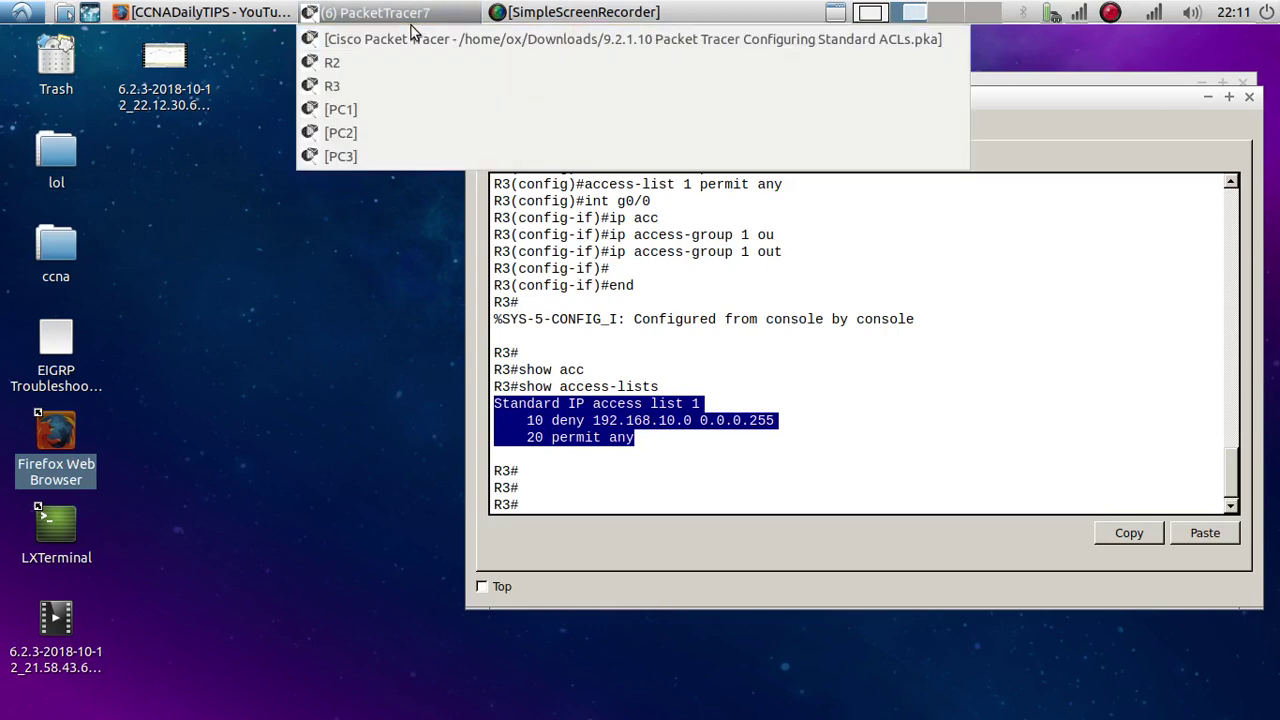
left_click(416, 40)
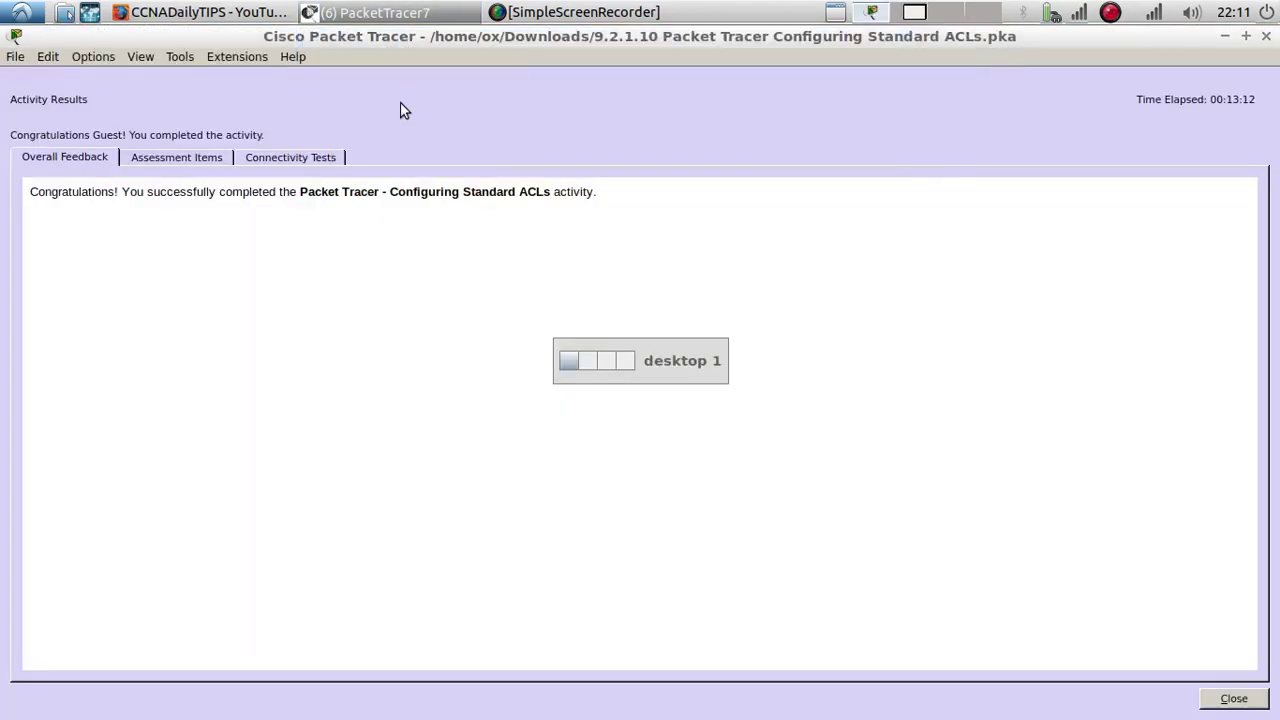
triple_click(29, 191)
left_click_drag(240, 200, 601, 185)
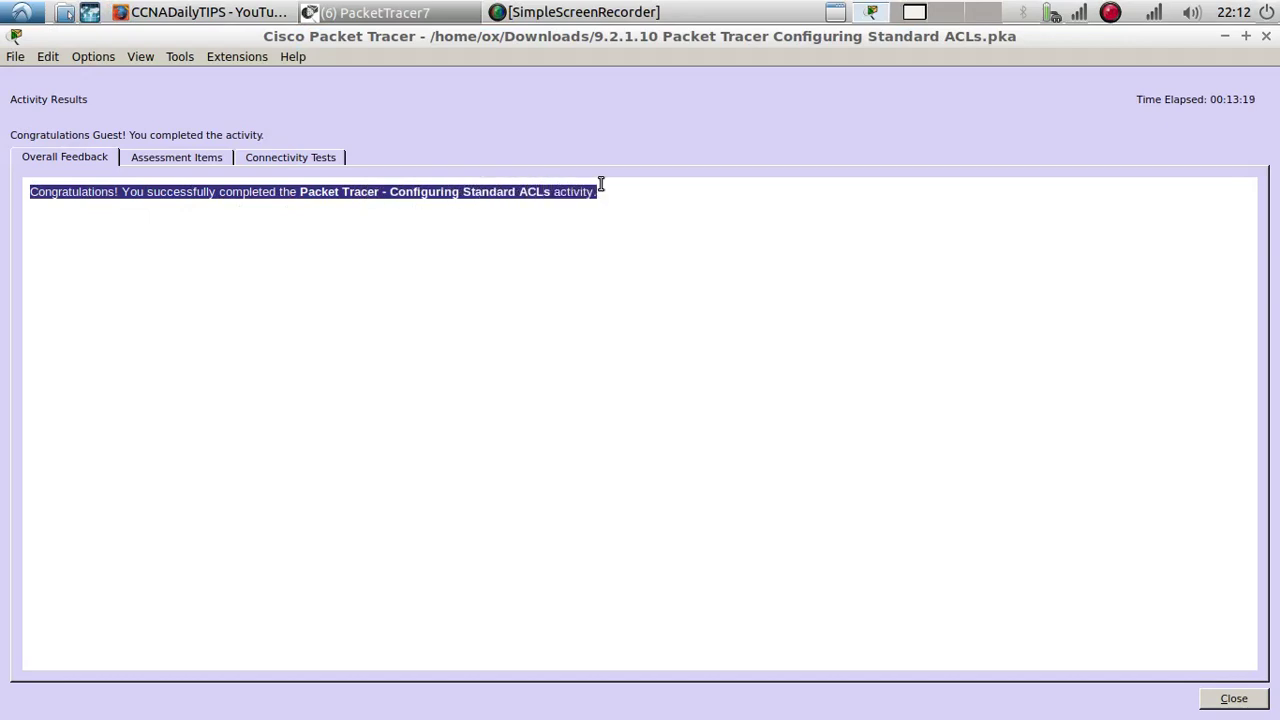